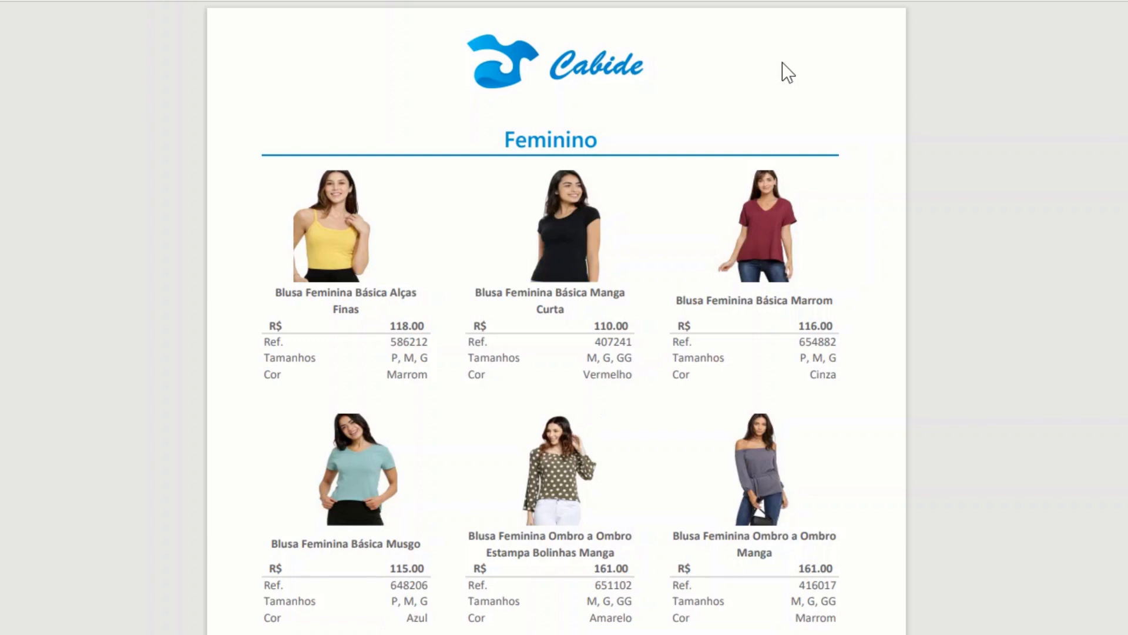
# Step: Examine the 3x3 Setor catalogue's product grid, item details and footer, and how its pages are grouped into Feminino, Infantil and Masculino
pyautogui.scroll(-5, 781, 63)
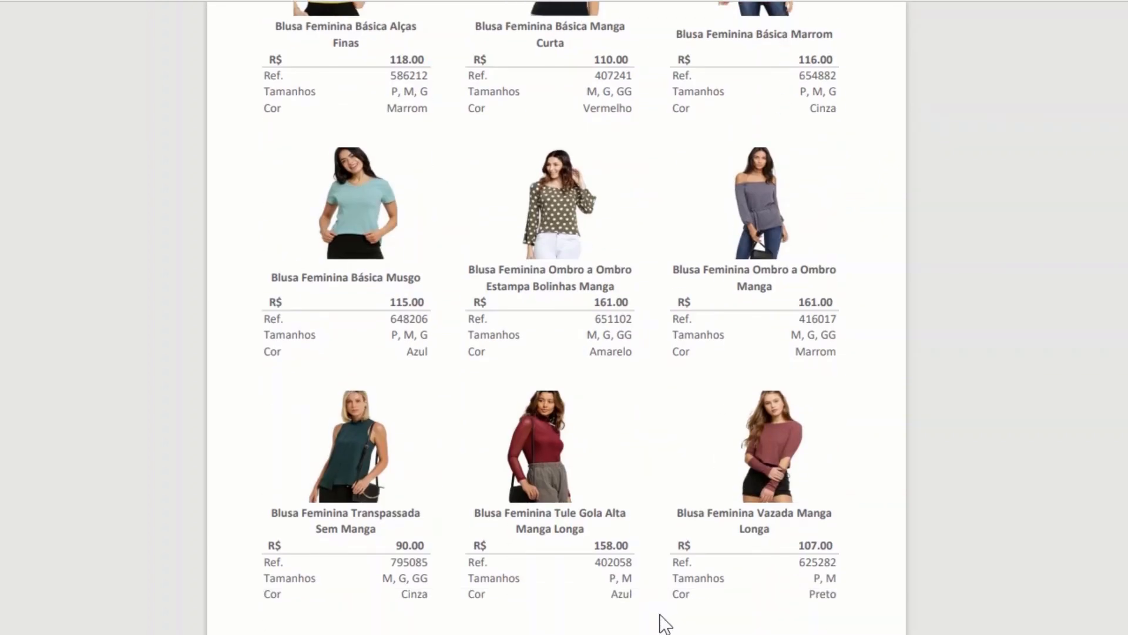
pyautogui.scroll(-2, 554, 587)
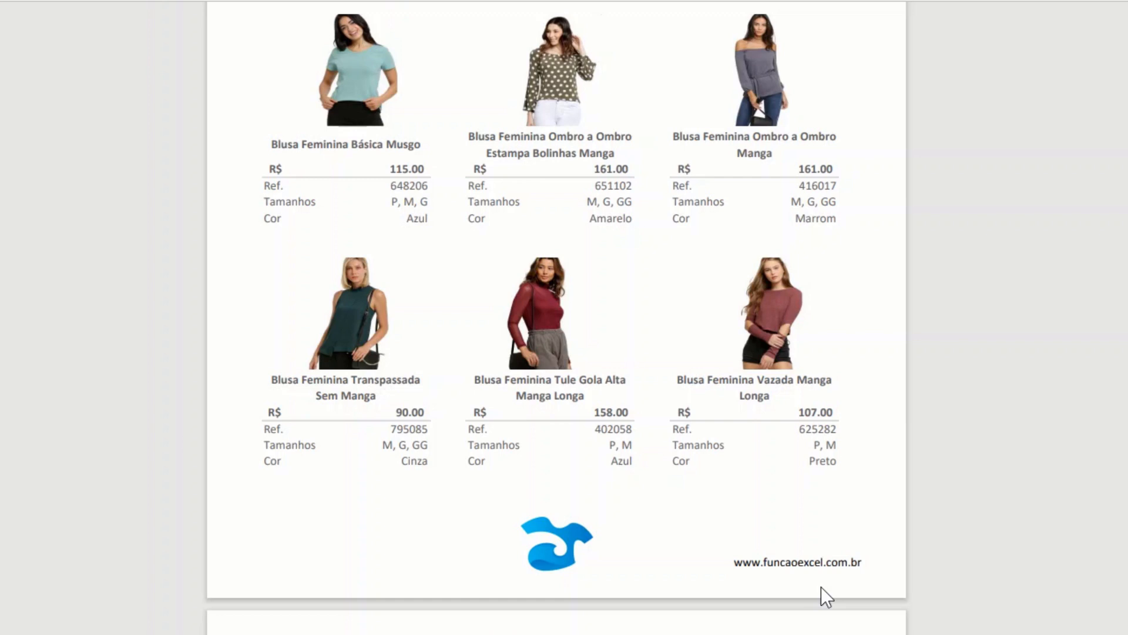
pyautogui.scroll(6, 814, 544)
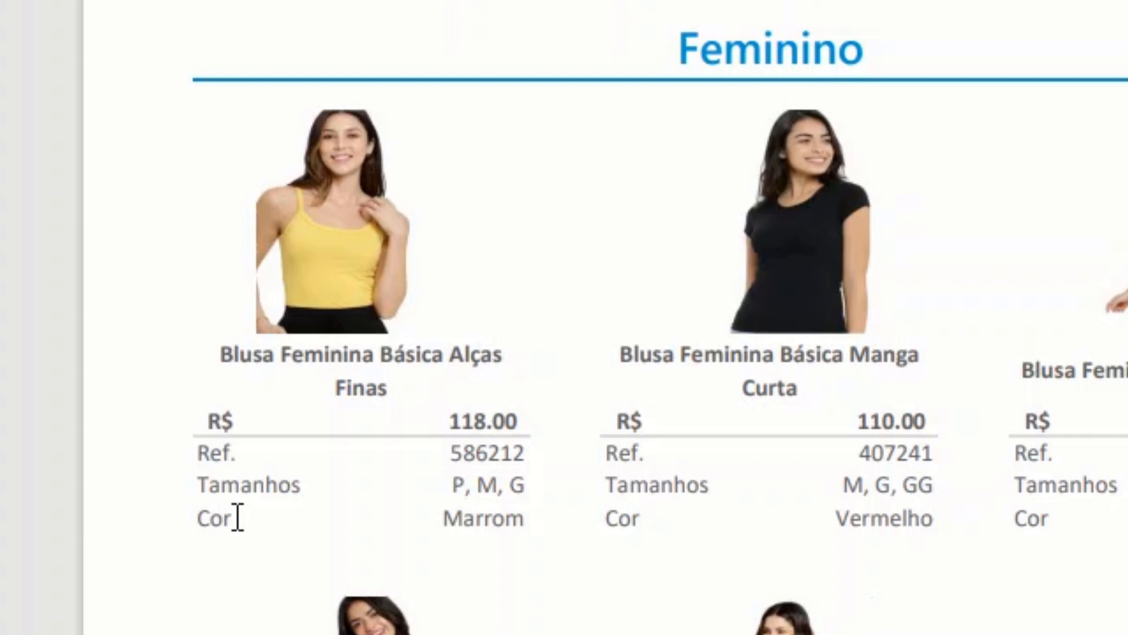
pyautogui.doubleClick(203, 453)
pyautogui.click(204, 453)
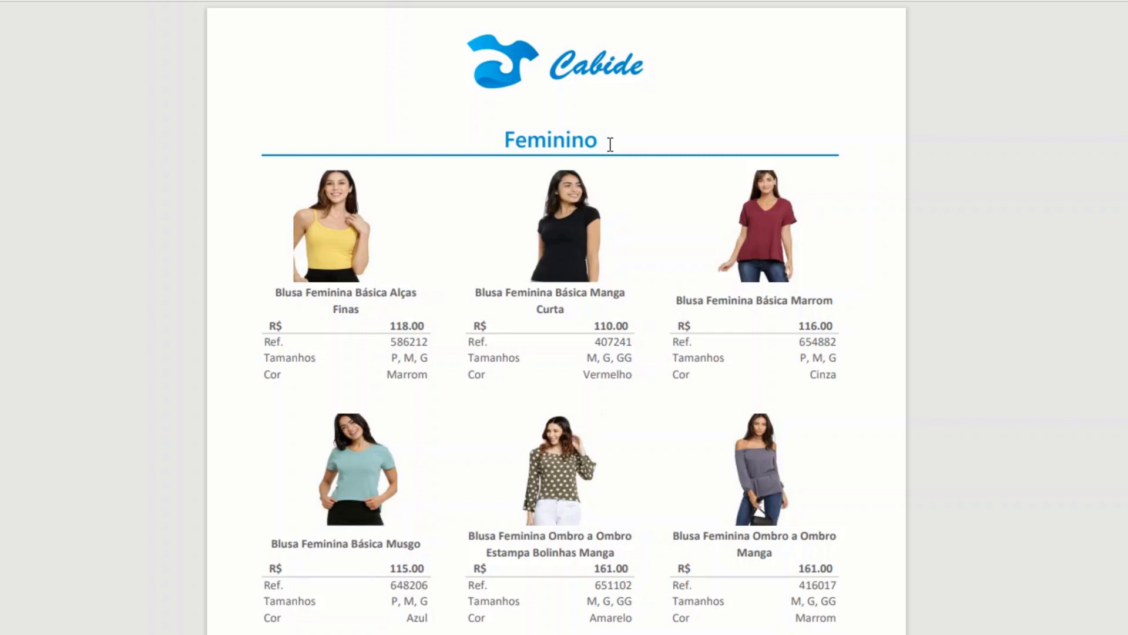
pyautogui.moveTo(609, 144); pyautogui.dragTo(503, 141)
pyautogui.click(653, 143)
pyautogui.scroll(-15, 591, 252)
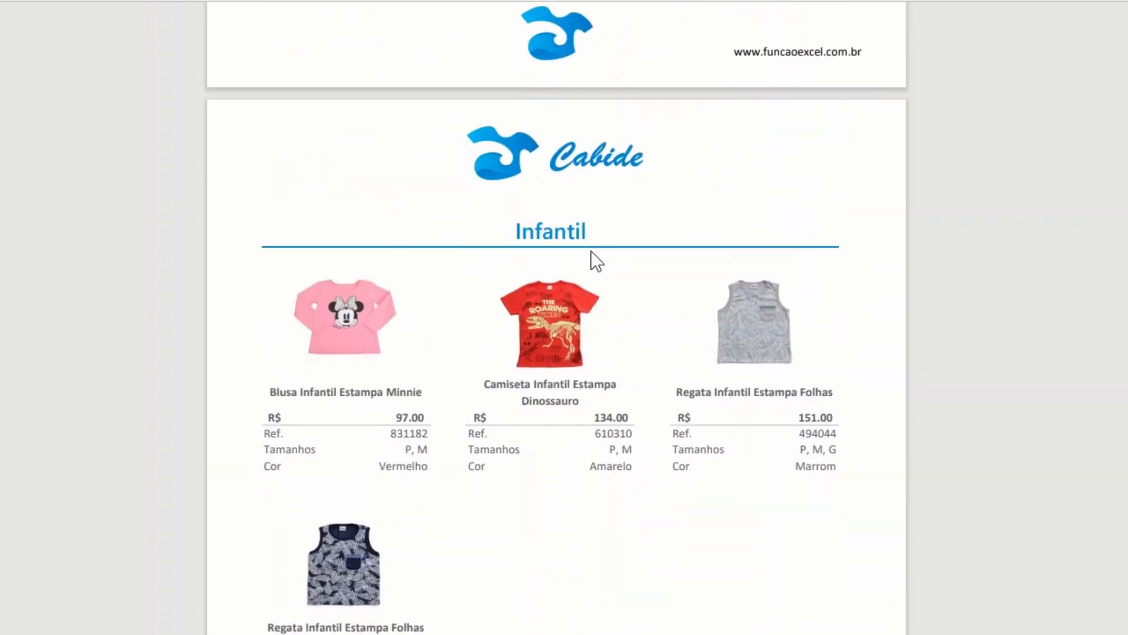
pyautogui.scroll(-15, 591, 250)
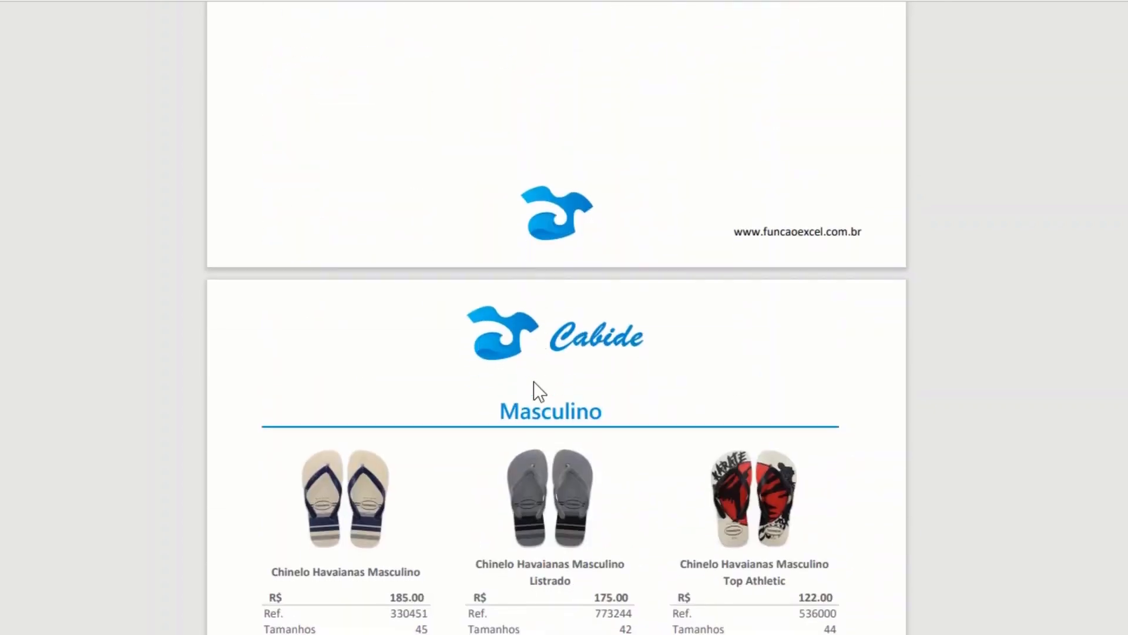
pyautogui.scroll(-15, 534, 382)
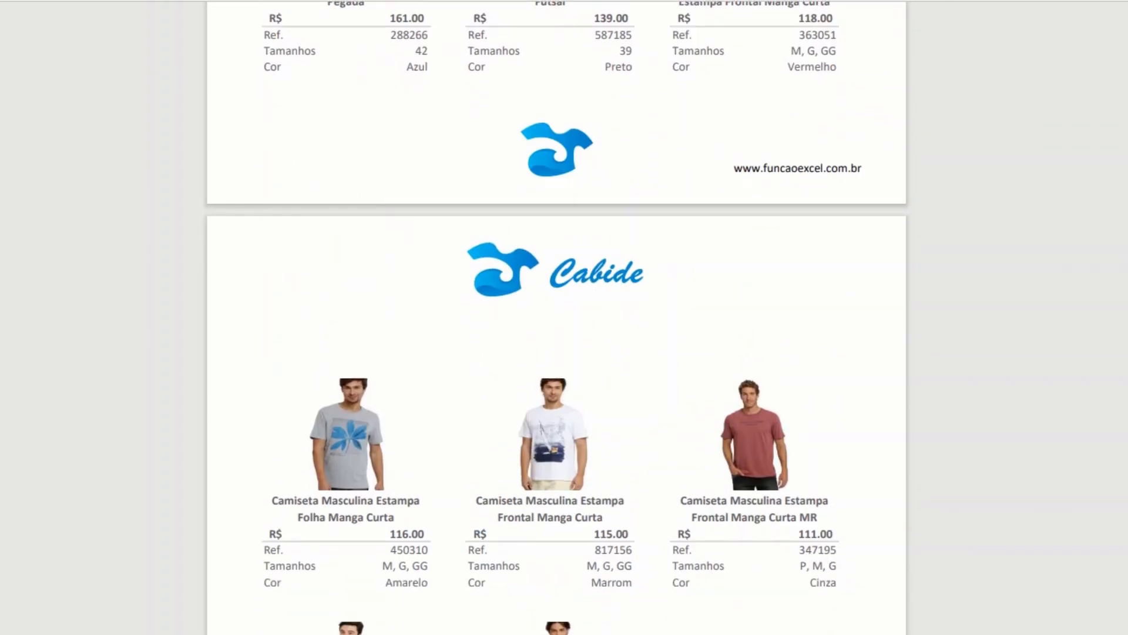
# Step: Open the 3x3 Categoria catalogue and examine how its page titles combine category and sub-category across the Feminino, Infantil and Masculino sections
pyautogui.click(93, 1)
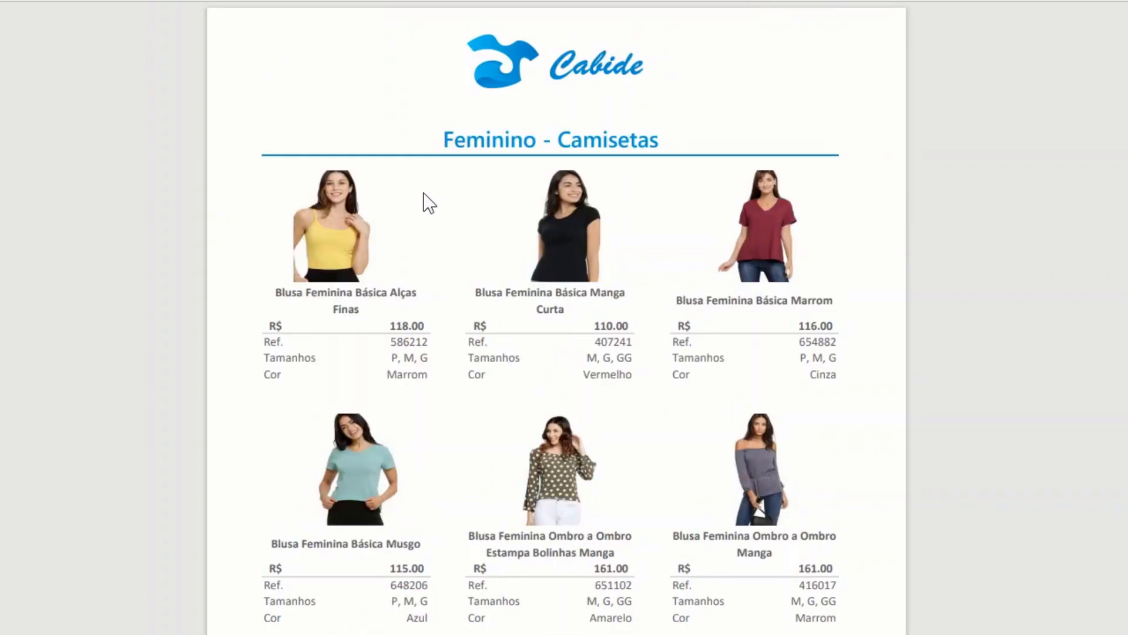
pyautogui.moveTo(443, 139); pyautogui.dragTo(532, 141)
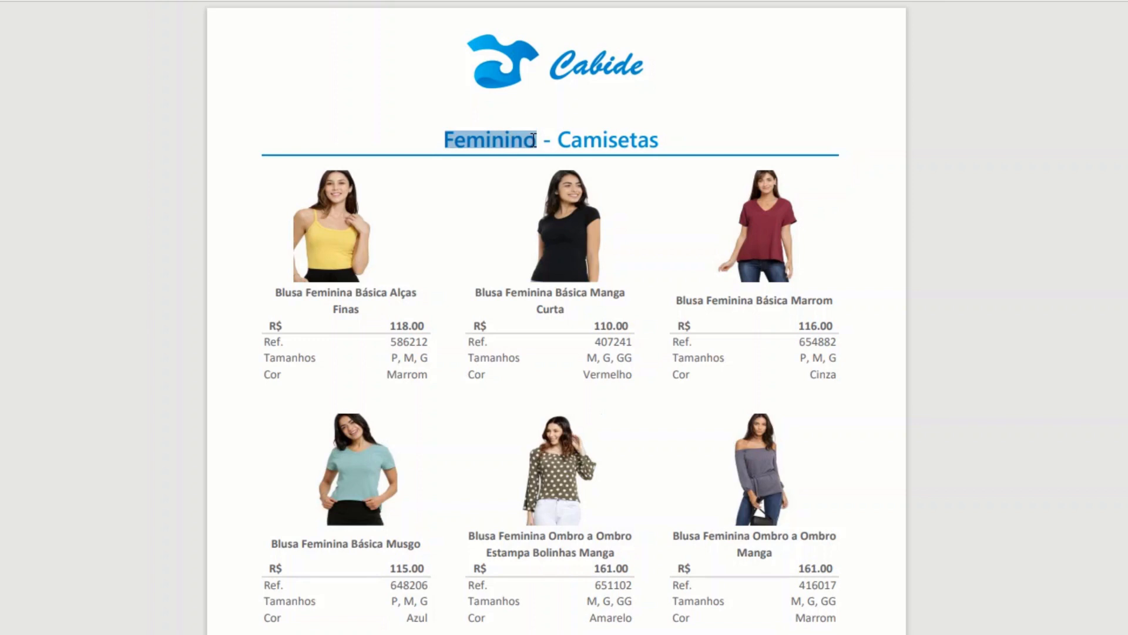
pyautogui.click(582, 141)
pyautogui.doubleClick(576, 142)
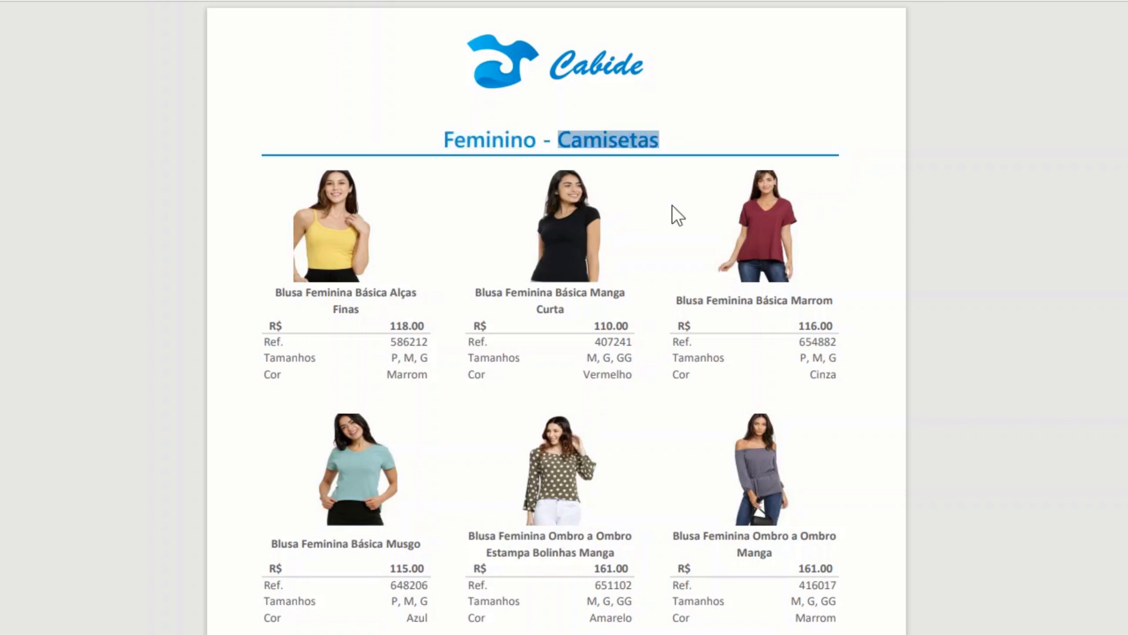
pyautogui.click(679, 234)
pyautogui.scroll(-4, 676, 220)
pyautogui.scroll(-12, 655, 262)
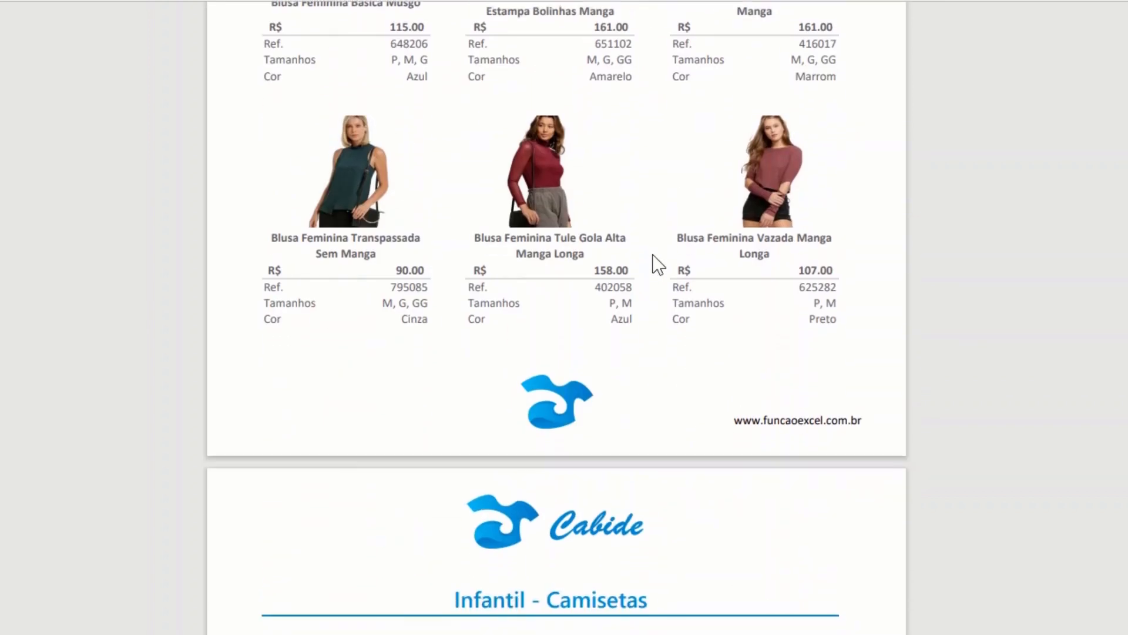
pyautogui.scroll(-15, 653, 258)
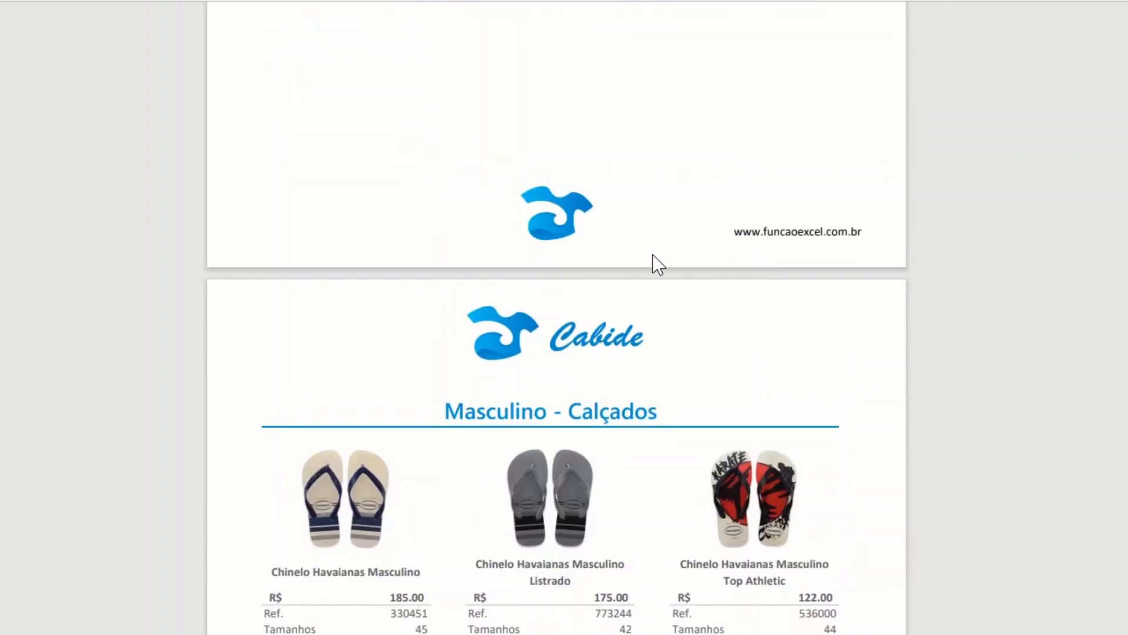
pyautogui.scroll(3, 612, 125)
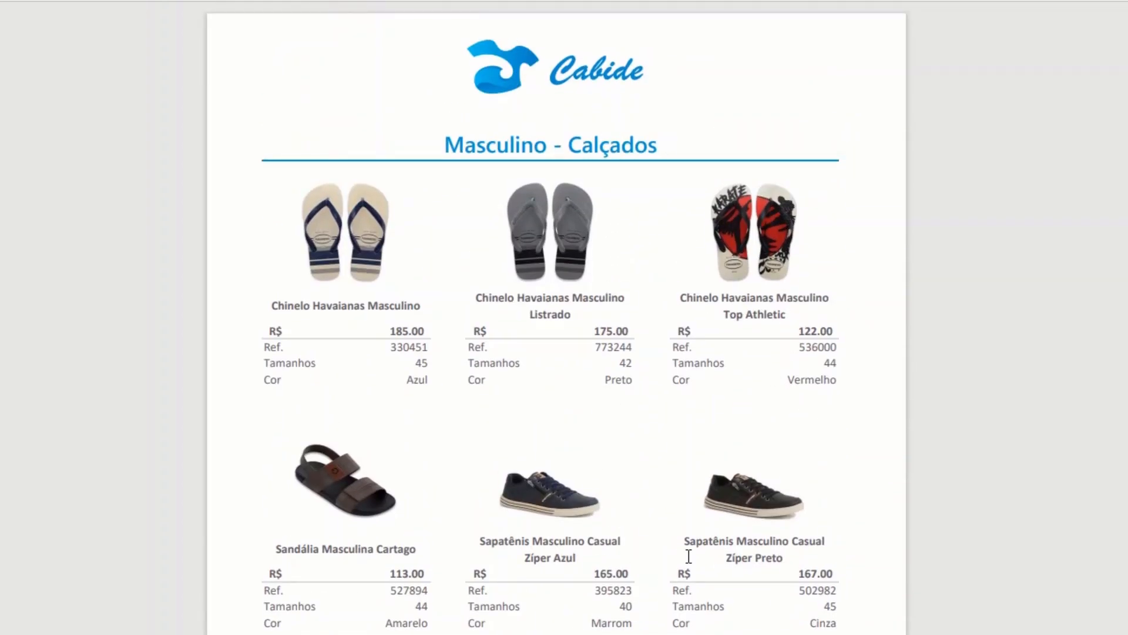
pyautogui.scroll(-15, 675, 463)
pyautogui.scroll(-3, 671, 461)
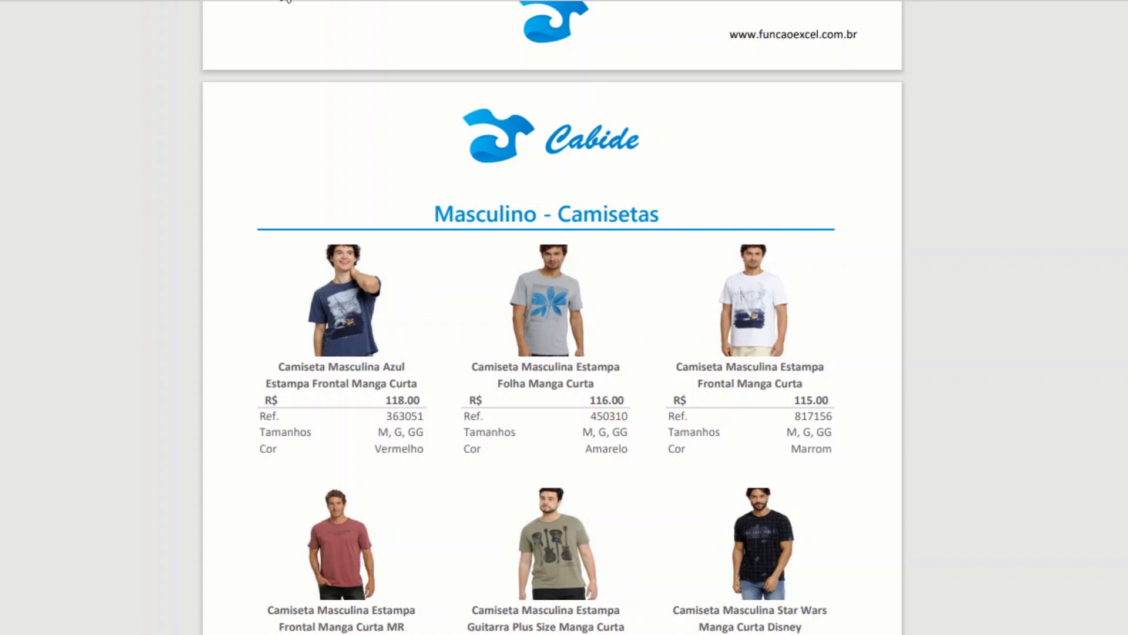
pyautogui.scroll(-10, 553, 317)
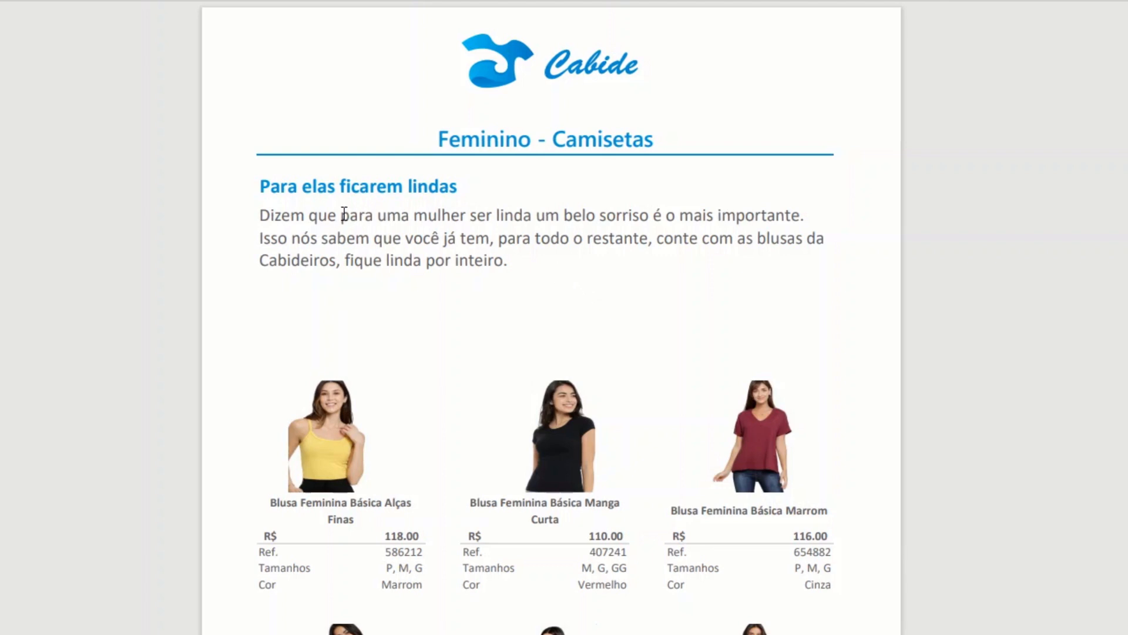
# Step: Examine the full-width highlight texts placed among the products in the 3x3 Extendido catalogue
pyautogui.scroll(-15, 345, 216)
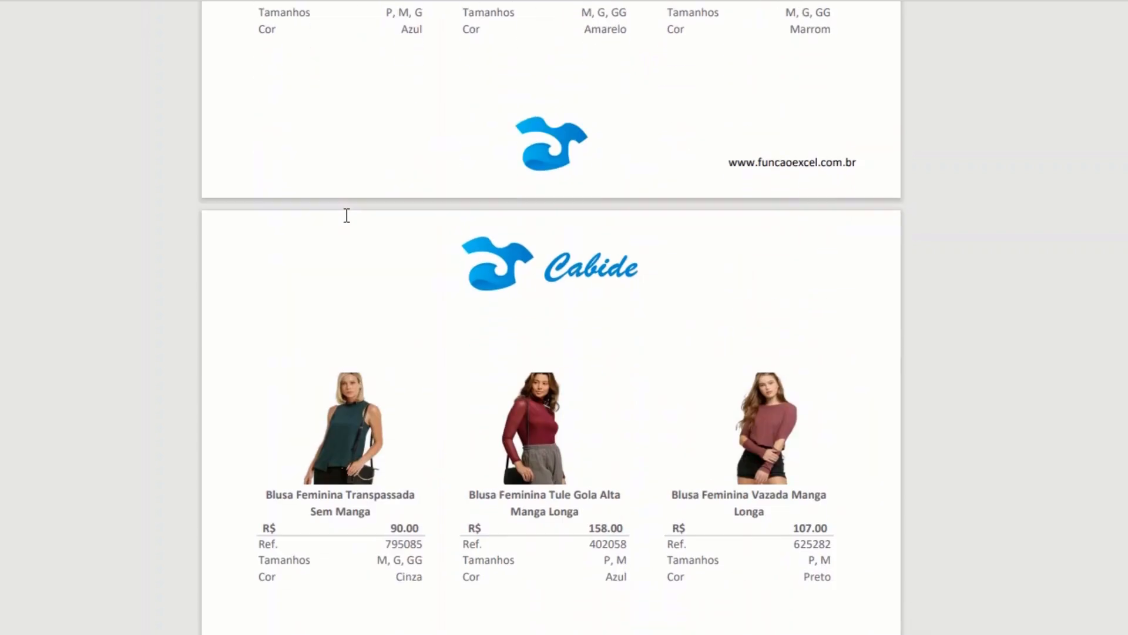
pyautogui.scroll(-20, 347, 216)
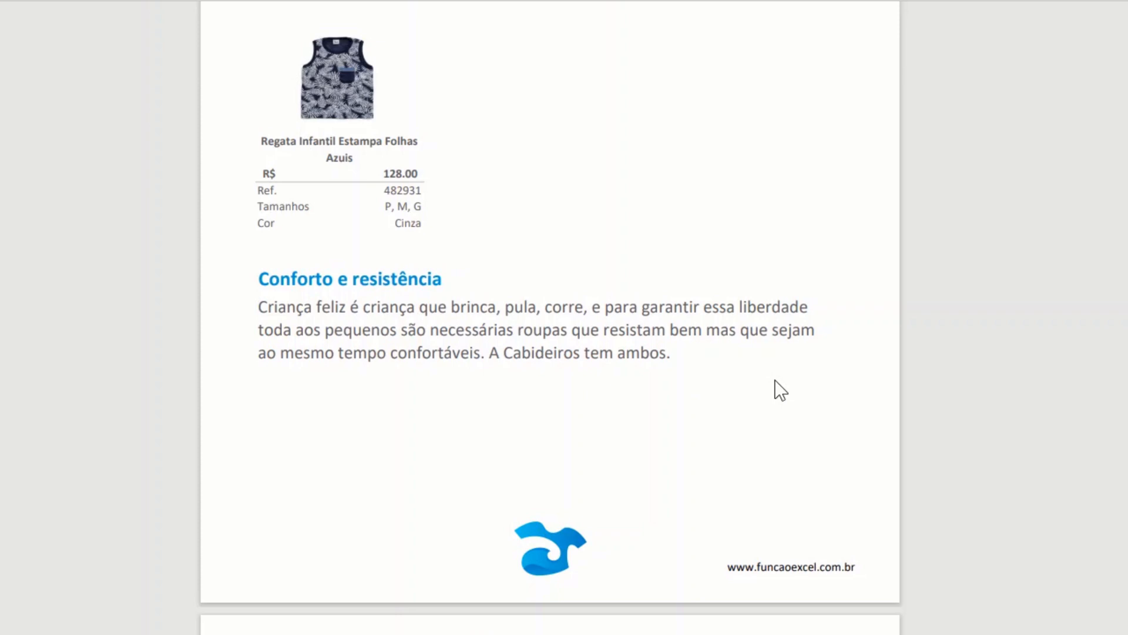
pyautogui.scroll(-7, 774, 381)
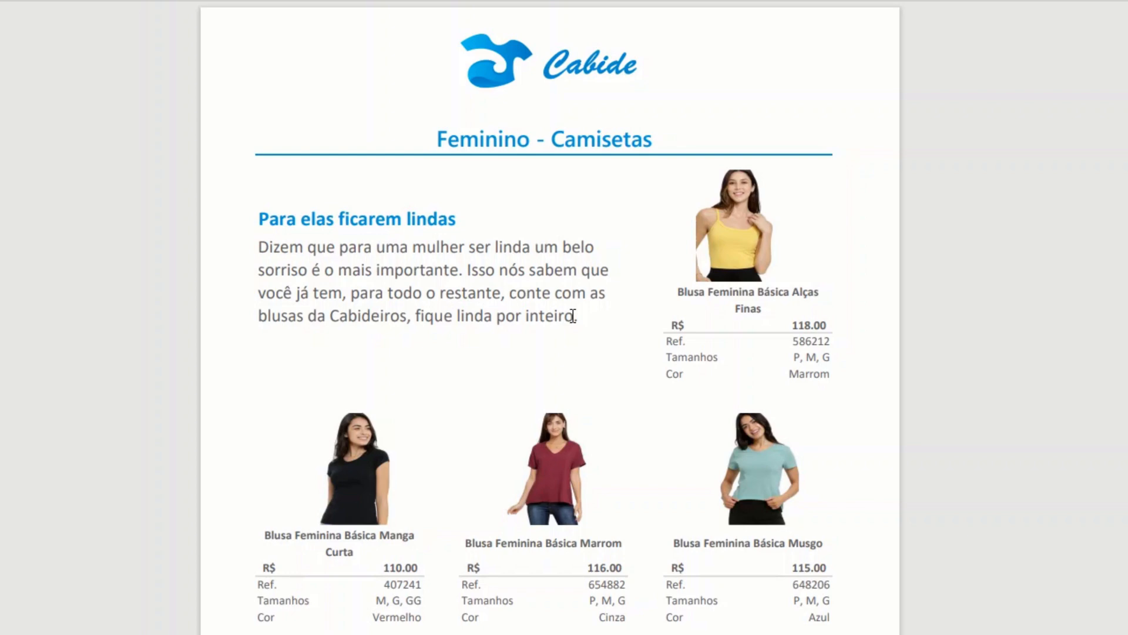
# Step: Examine how the highlight texts fill the free grid spaces beside the products in the 3x3 Dinâmico catalogue
pyautogui.scroll(-20, 573, 316)
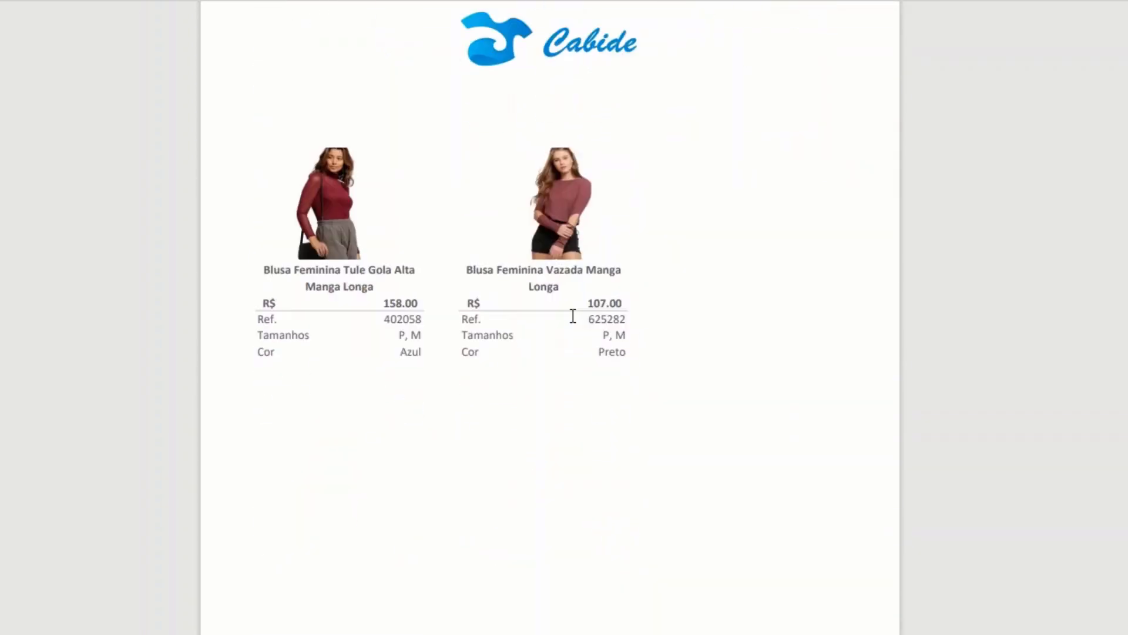
pyautogui.scroll(-6, 573, 316)
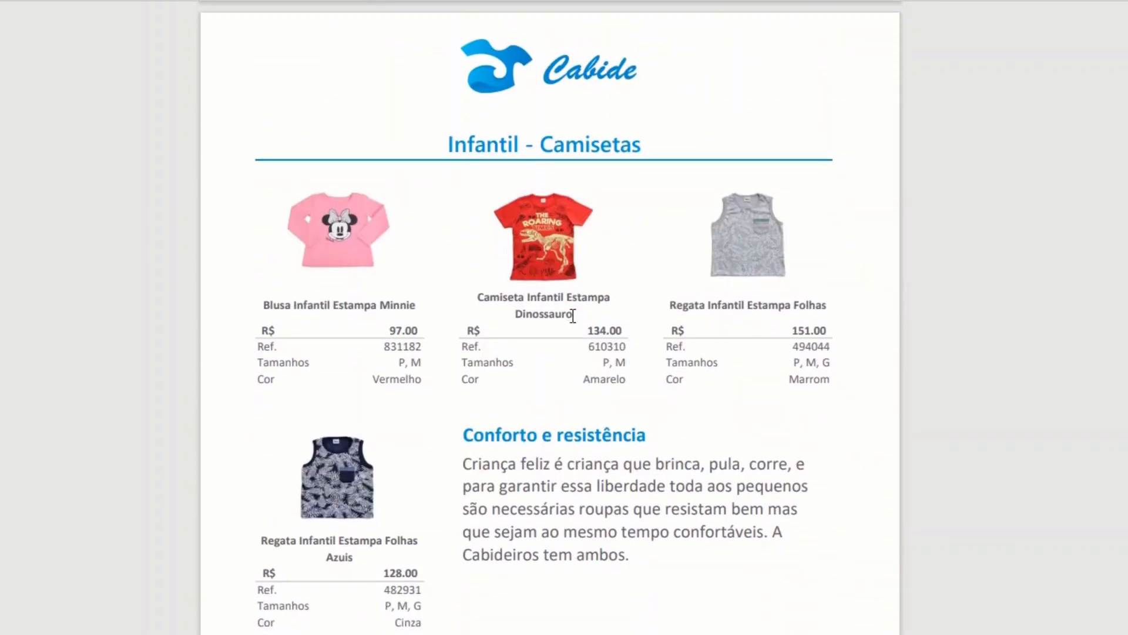
pyautogui.scroll(-2, 573, 316)
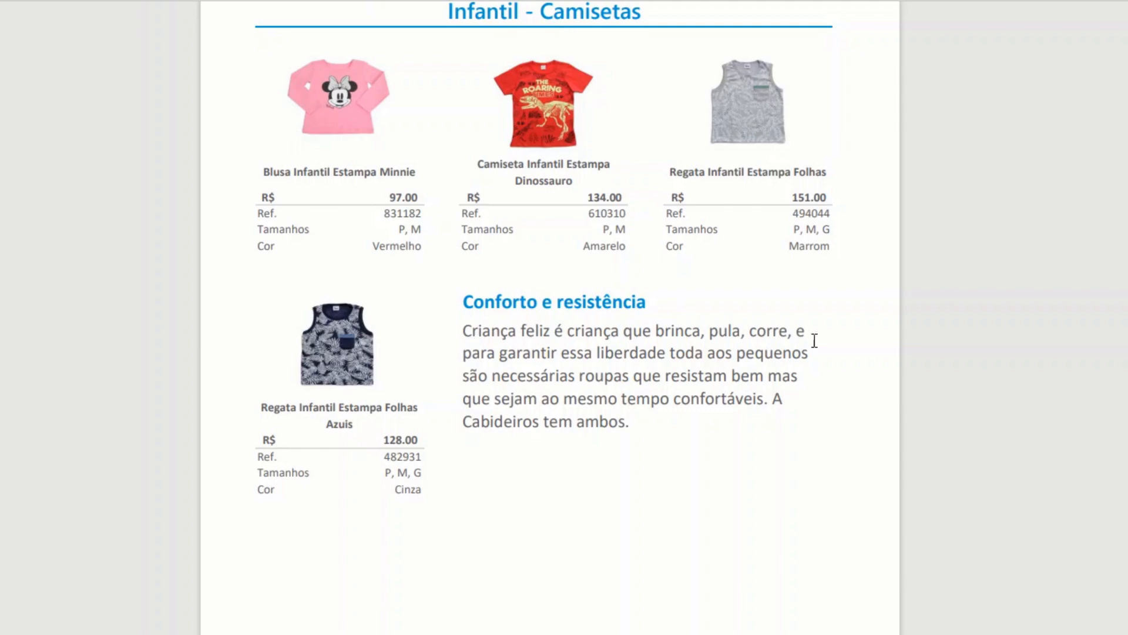
pyautogui.scroll(-15, 861, 340)
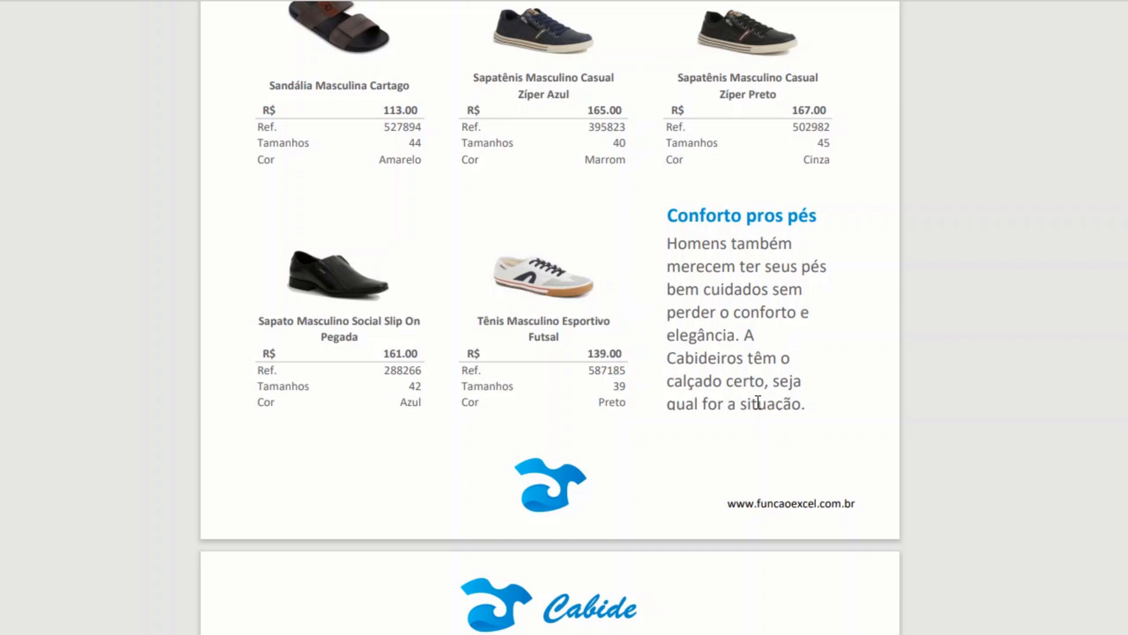
pyautogui.scroll(2, 799, 246)
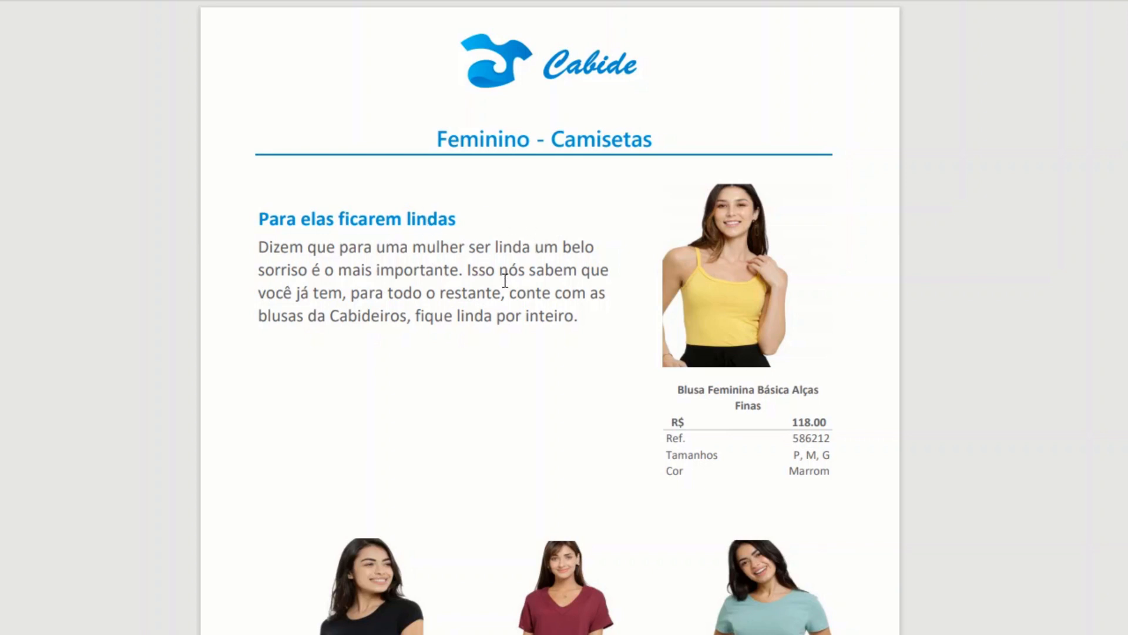
# Step: Examine the larger product images and the page layout of the Feminino - Camisetas section in the 3x2 catalogue
pyautogui.scroll(-15, 522, 289)
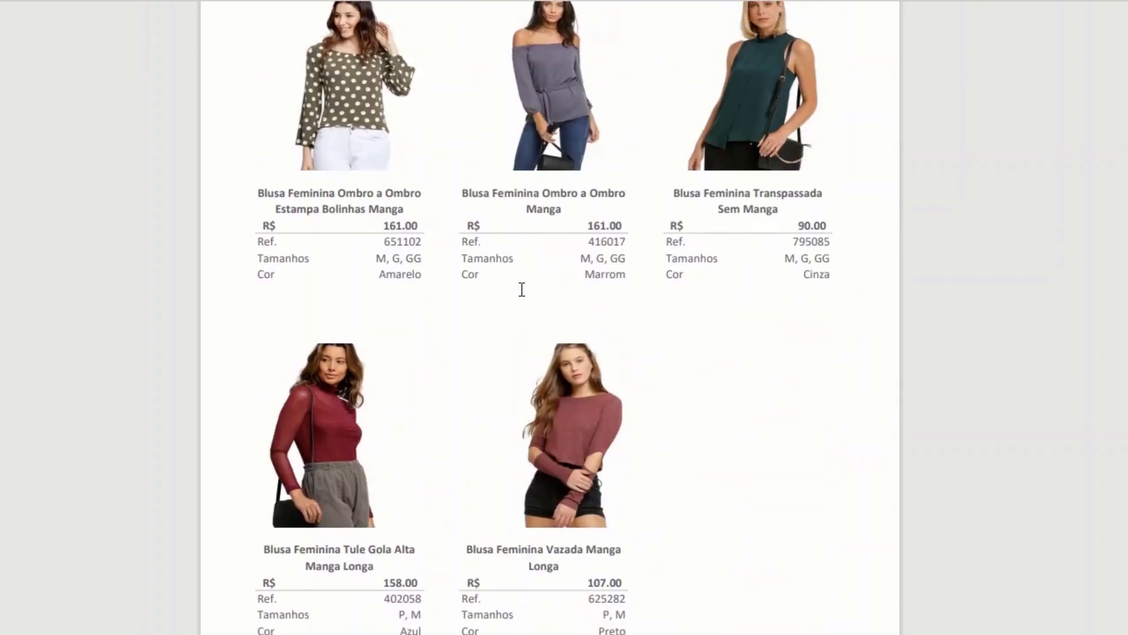
pyautogui.scroll(3, 522, 289)
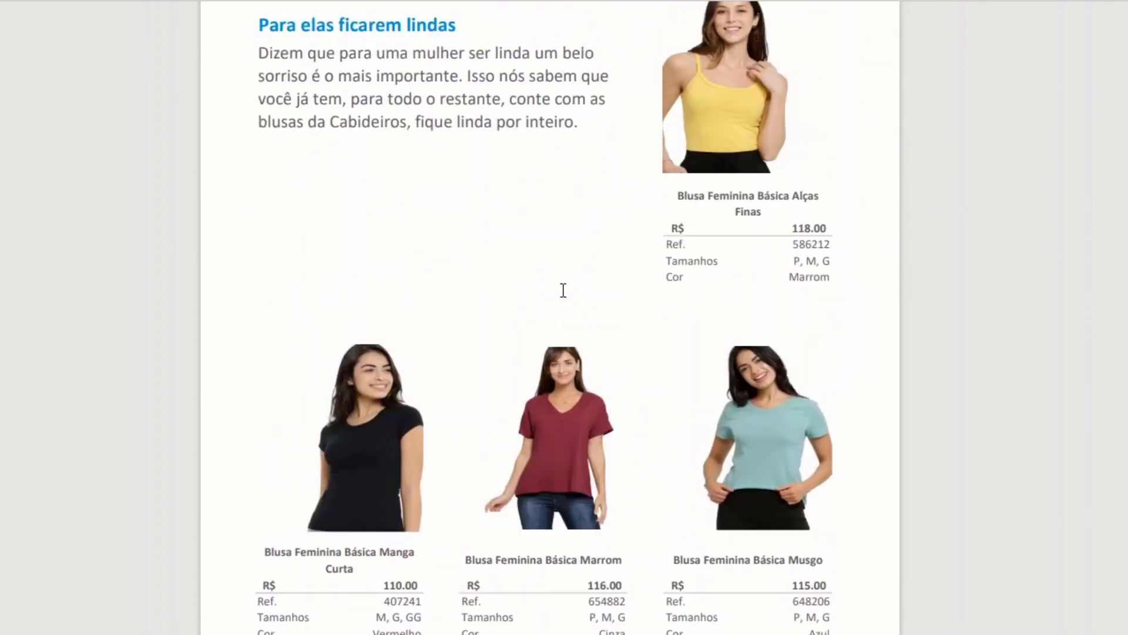
pyautogui.scroll(3, 562, 289)
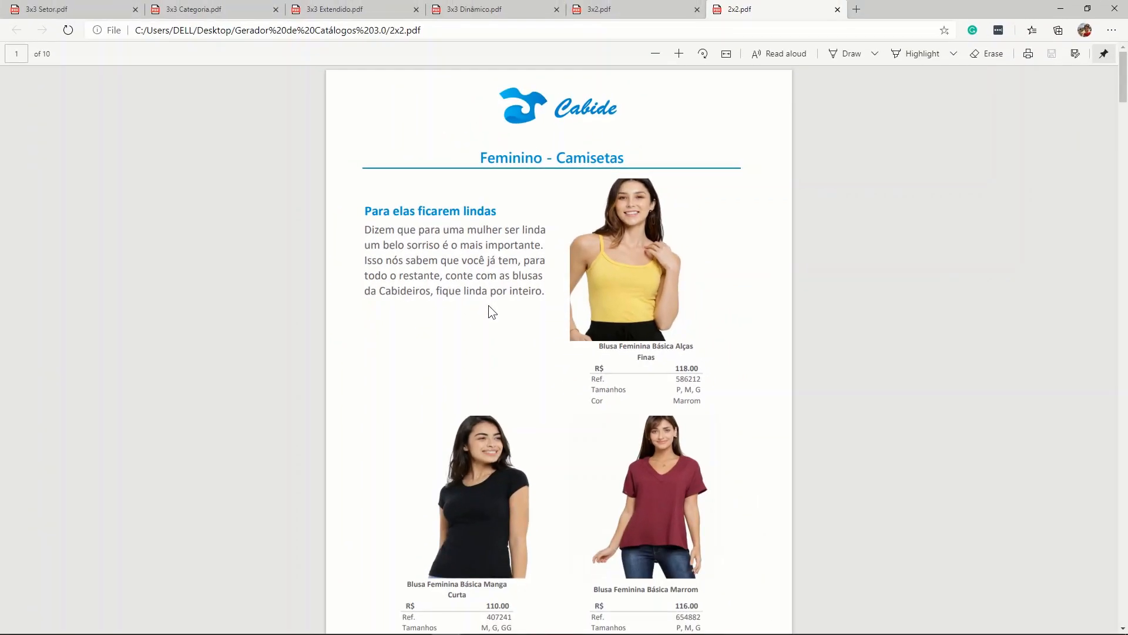
# Step: Switch to the Gerador de Catálogos workbook in Excel, open its product list and review the Preço, Ref., Tamanho and Cor headers
pyautogui.hotkey('alt', 'Tab')
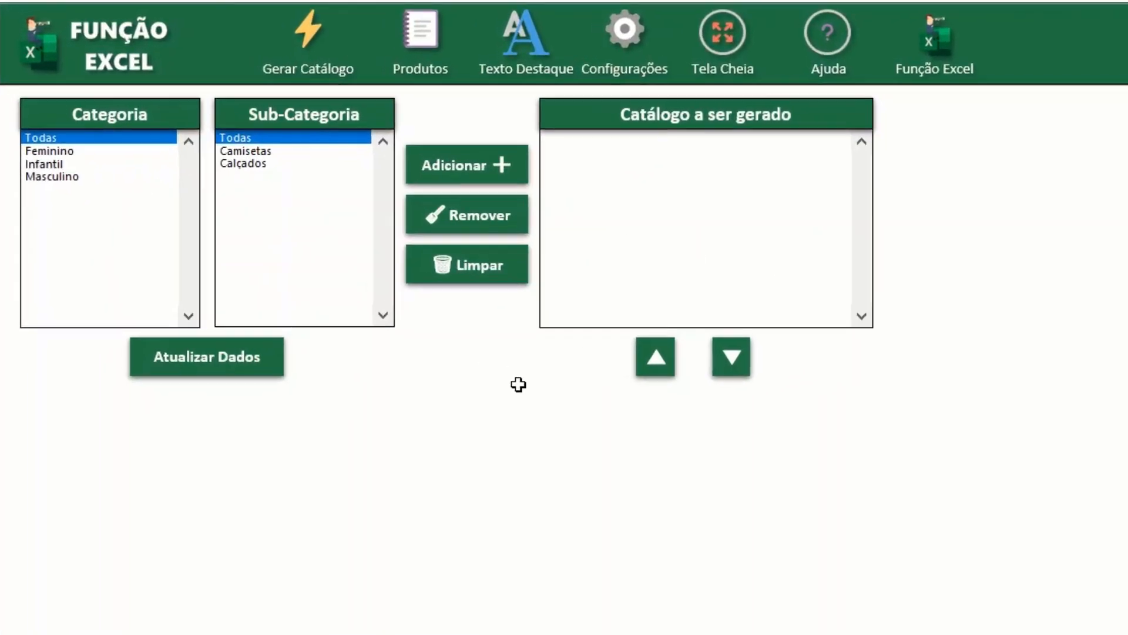
pyautogui.click(419, 33)
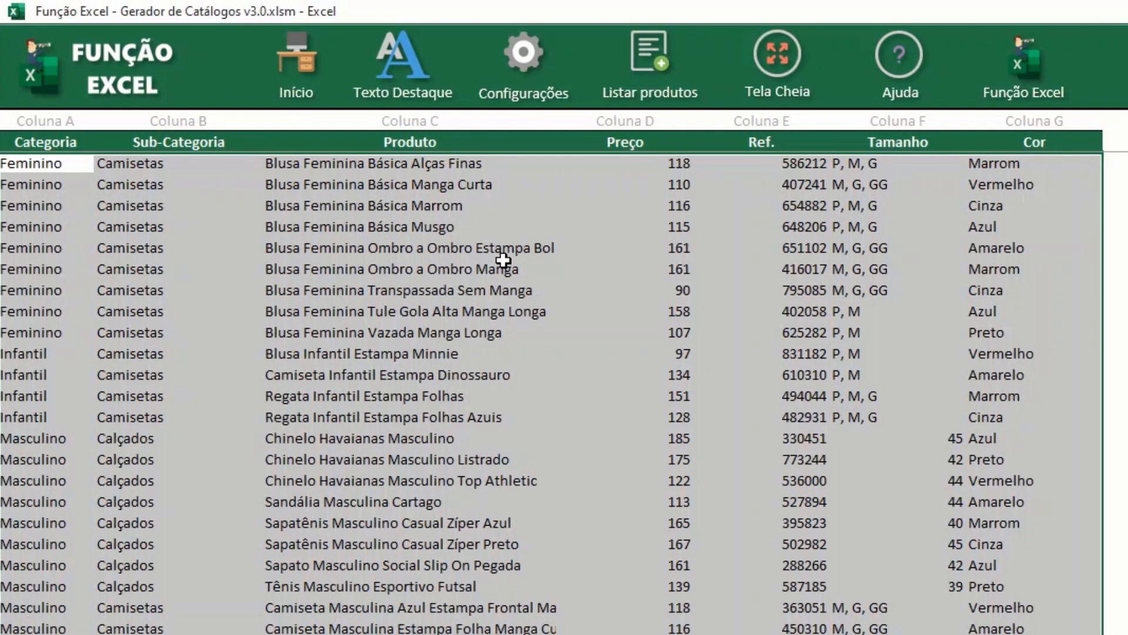
pyautogui.click(717, 185)
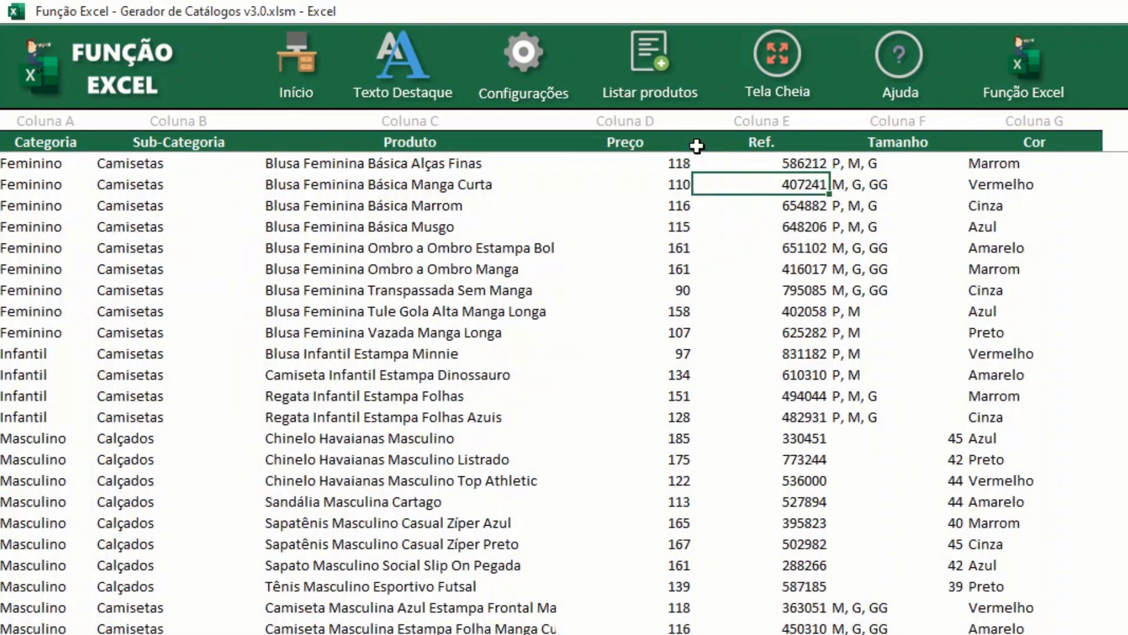
pyautogui.moveTo(755, 146); pyautogui.dragTo(999, 147)
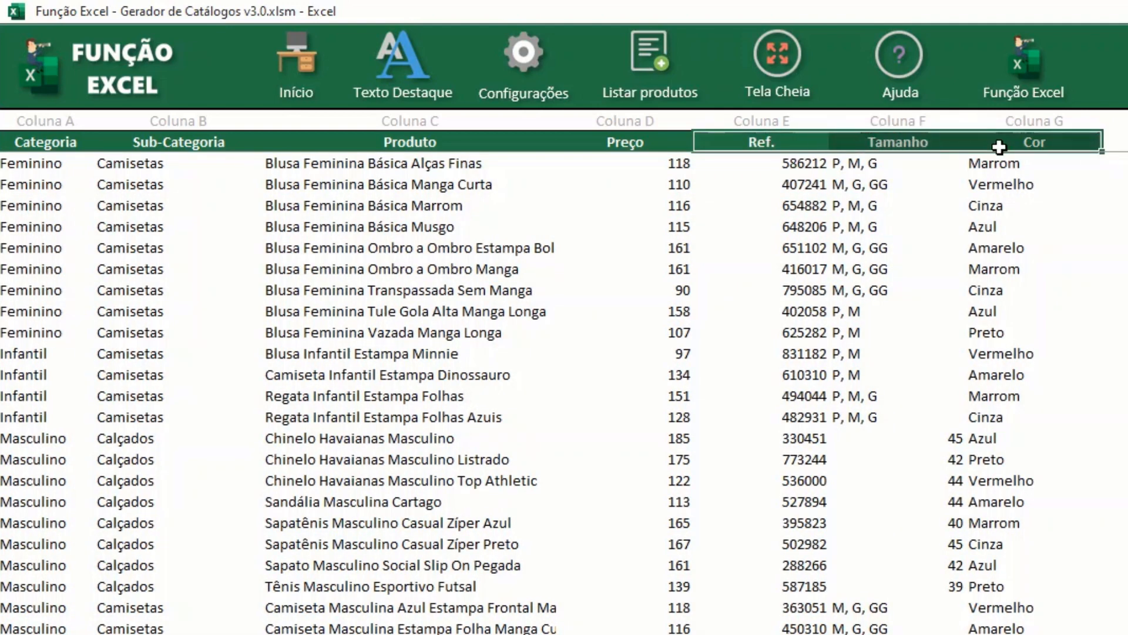
pyautogui.click(645, 144)
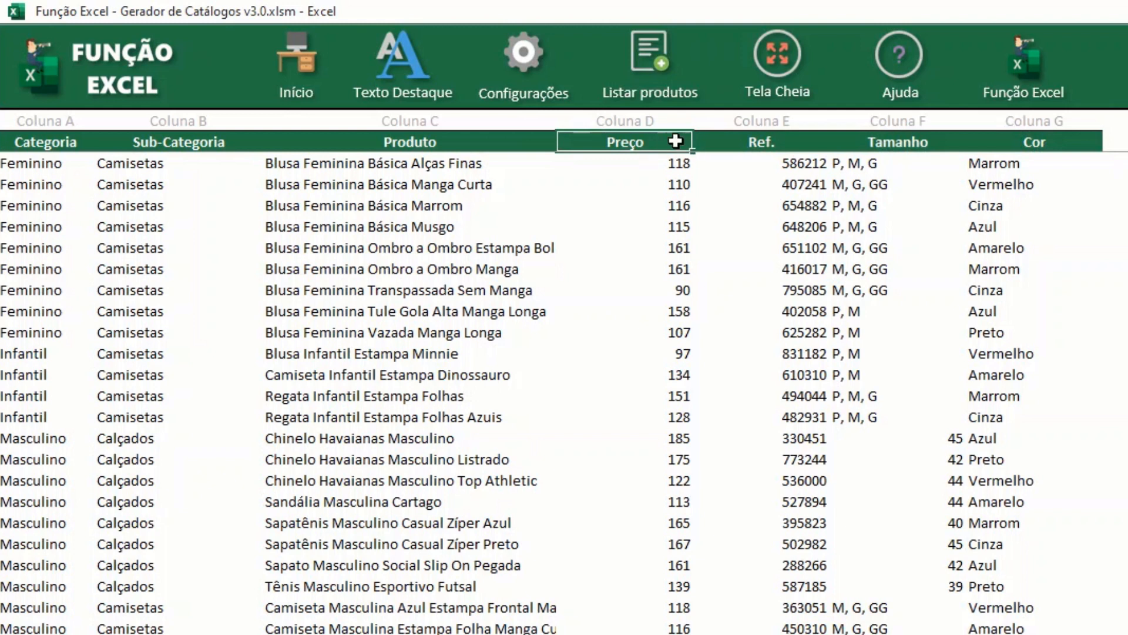
pyautogui.moveTo(675, 141); pyautogui.dragTo(1020, 142)
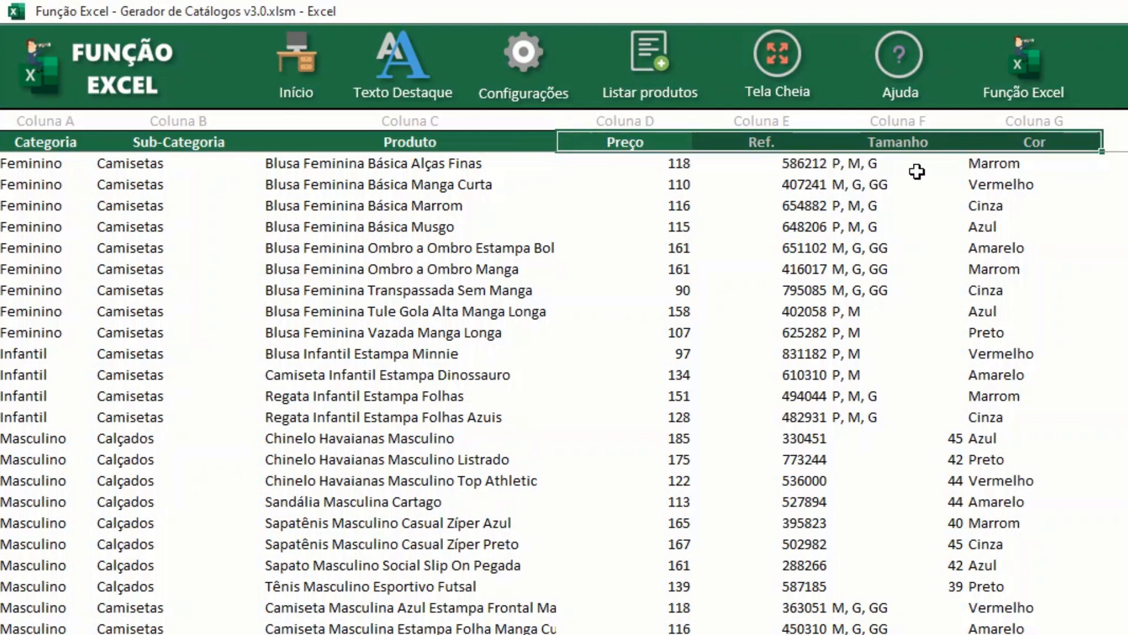
# Step: Rename the Tamanho column header in the product list to Modelo
pyautogui.click(914, 142)
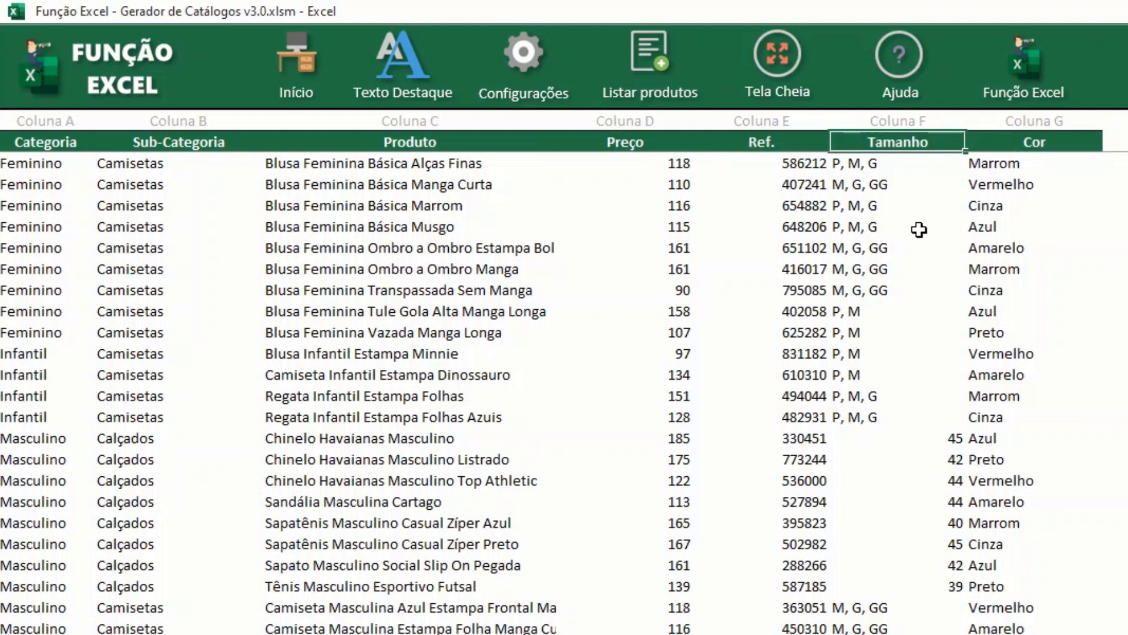
pyautogui.write('Modelo')
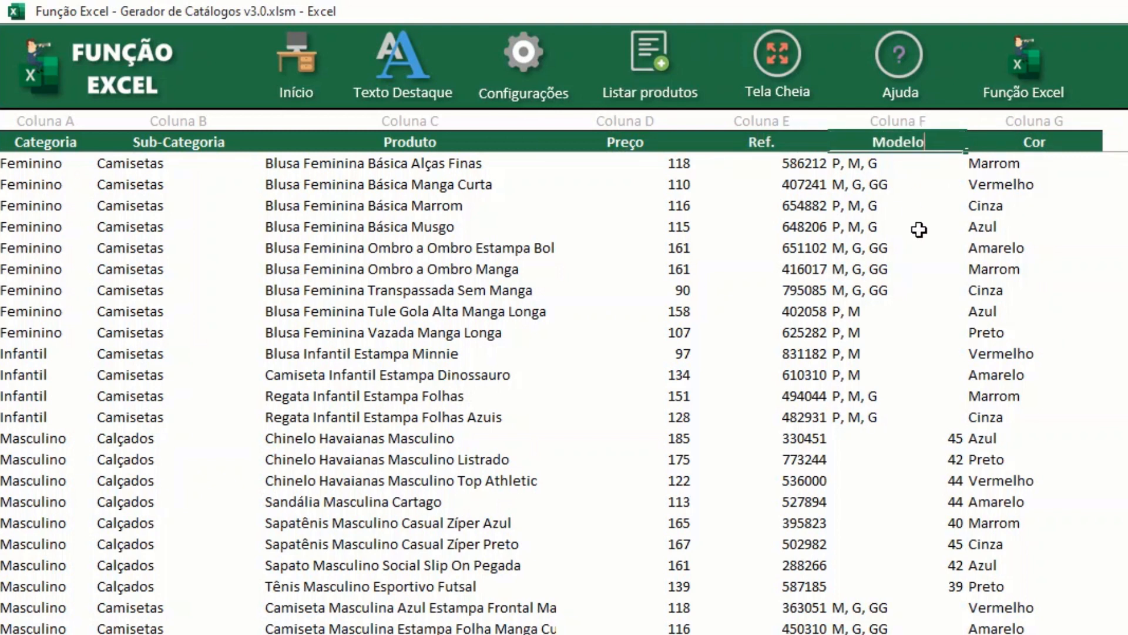
pyautogui.press('Return')
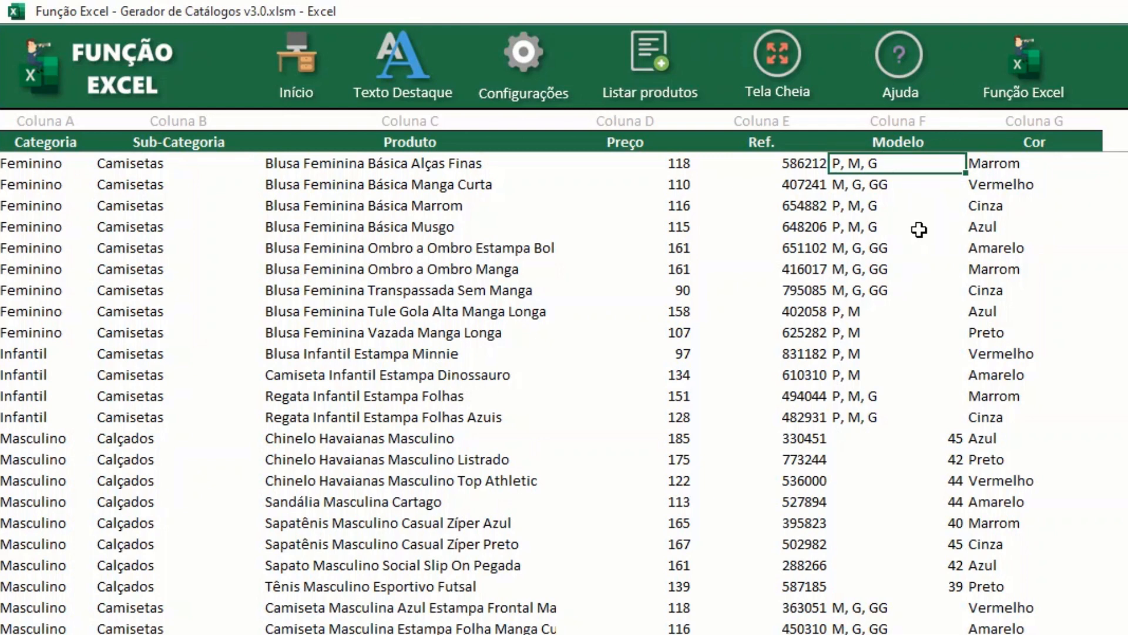
# Step: Examine the Modelo, Preço and Produto columns and the Categoria and Sub-Categoria headers in the product list
pyautogui.moveTo(911, 203); pyautogui.dragTo(907, 628)
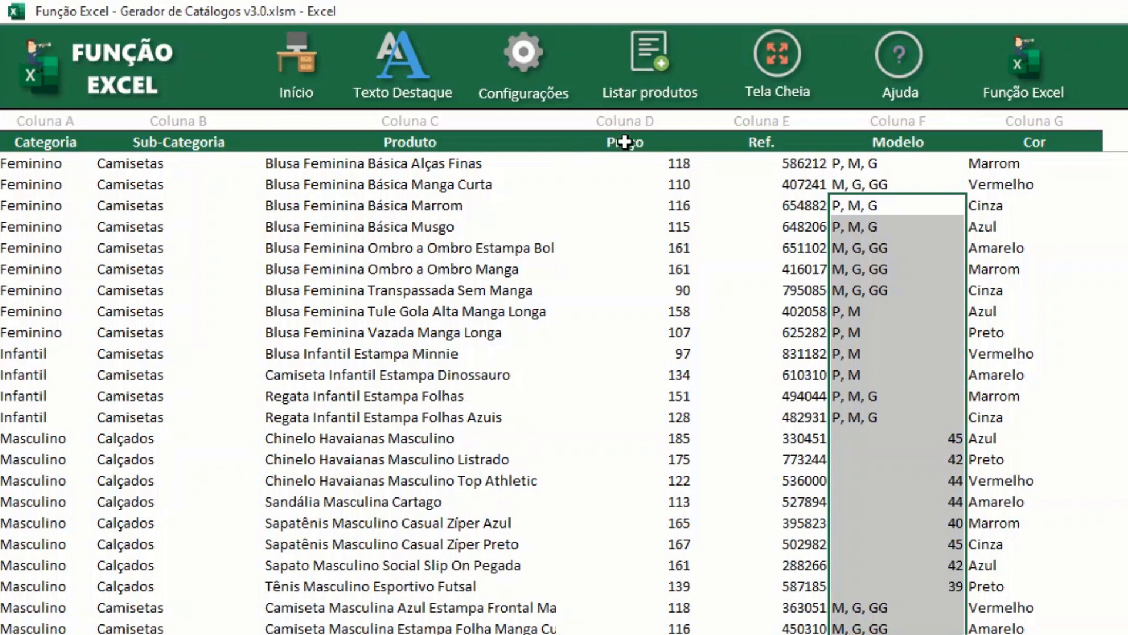
pyautogui.moveTo(624, 142); pyautogui.dragTo(621, 227)
pyautogui.click(625, 142)
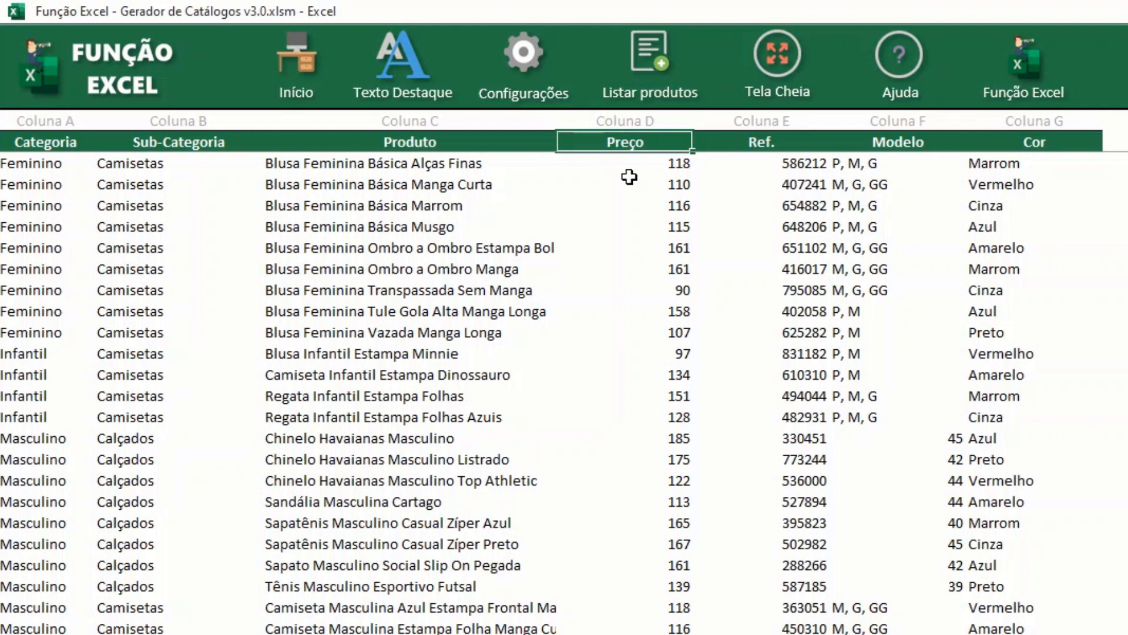
pyautogui.click(467, 167)
pyautogui.moveTo(474, 187); pyautogui.dragTo(479, 632)
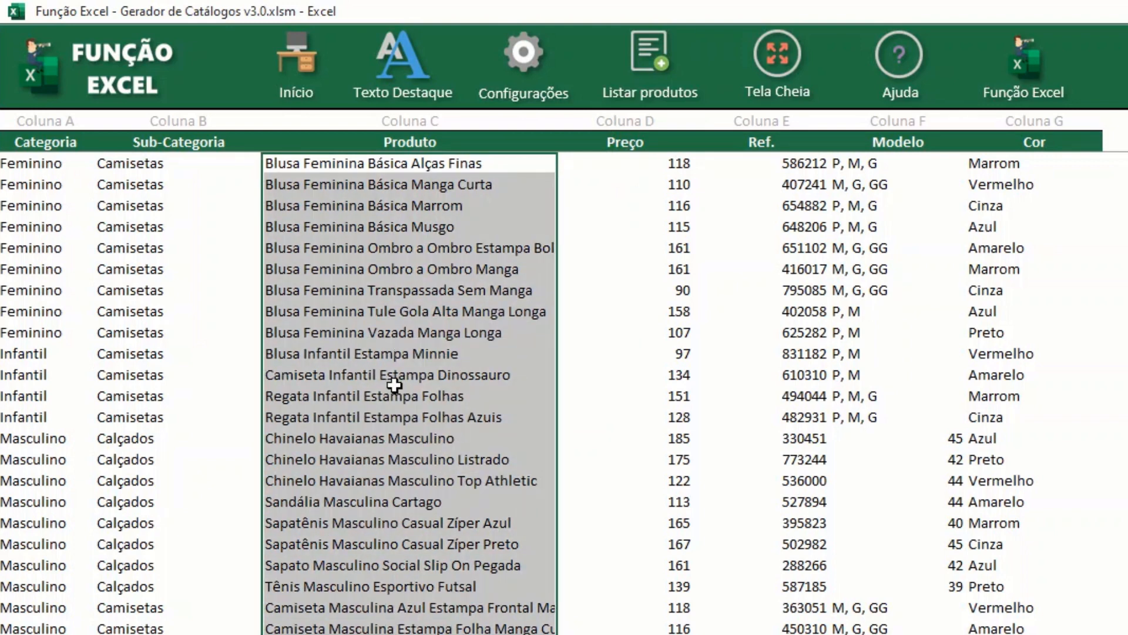
pyautogui.click(393, 141)
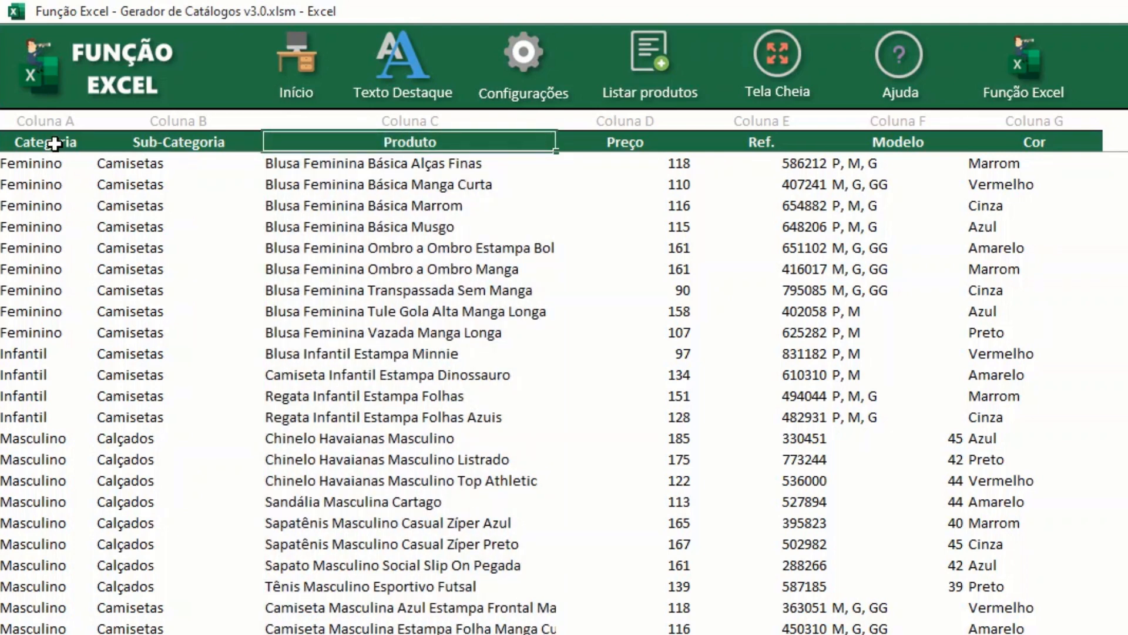
pyautogui.moveTo(56, 144); pyautogui.dragTo(151, 142)
pyautogui.click(144, 207)
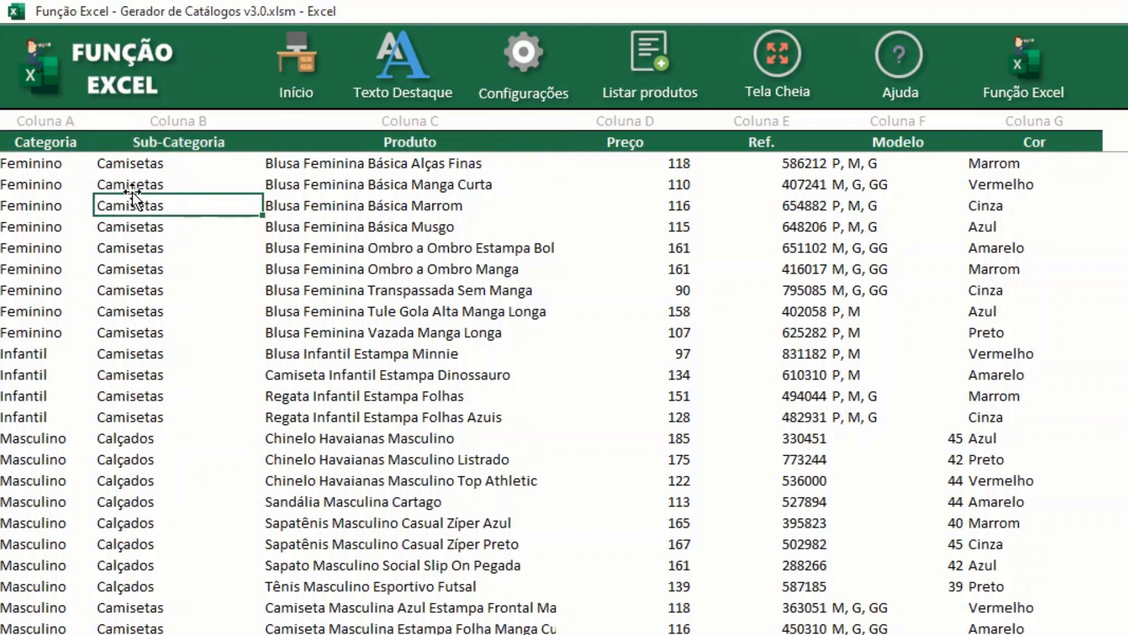
pyautogui.moveTo(76, 141); pyautogui.dragTo(176, 141)
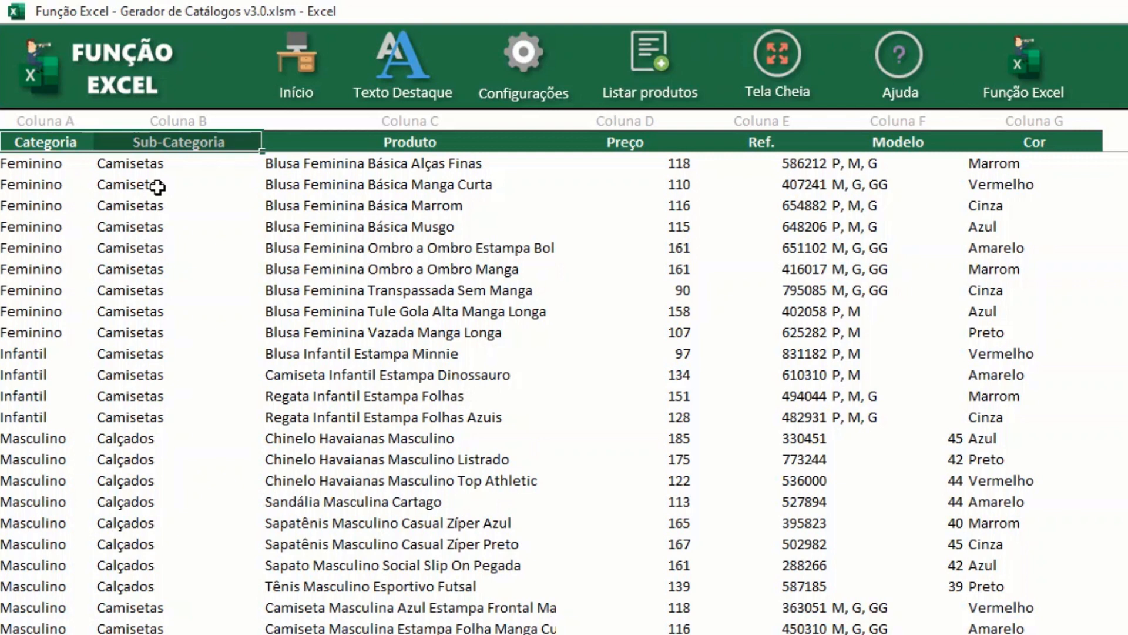
pyautogui.click(158, 187)
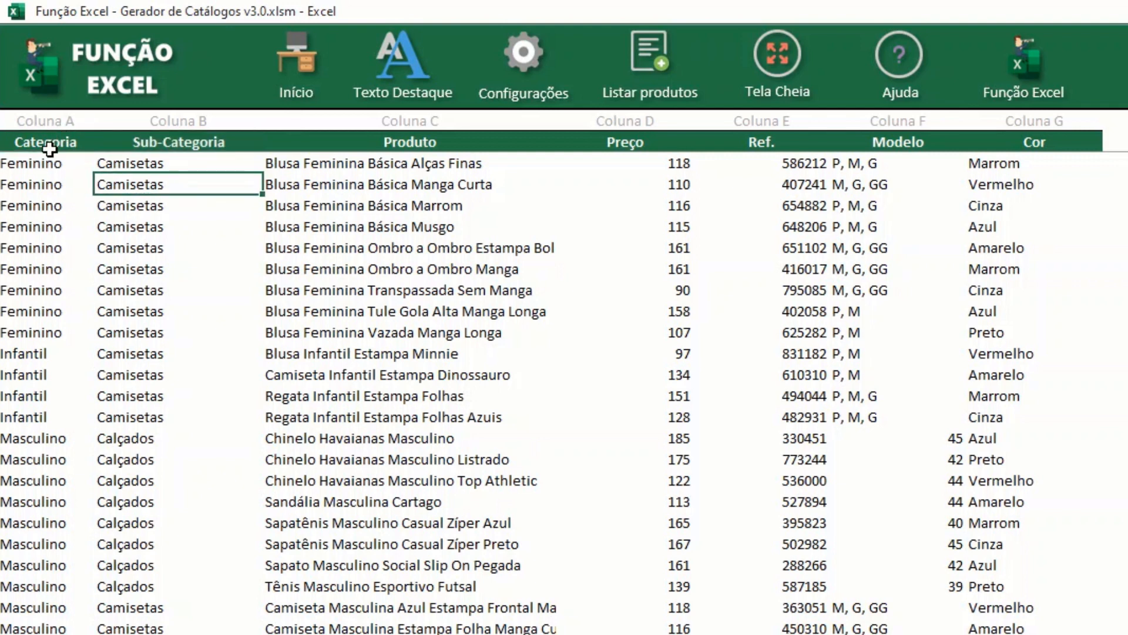
# Step: Rename the Categoria column header to Setor and check the filter headings on the Início page
pyautogui.click(52, 147)
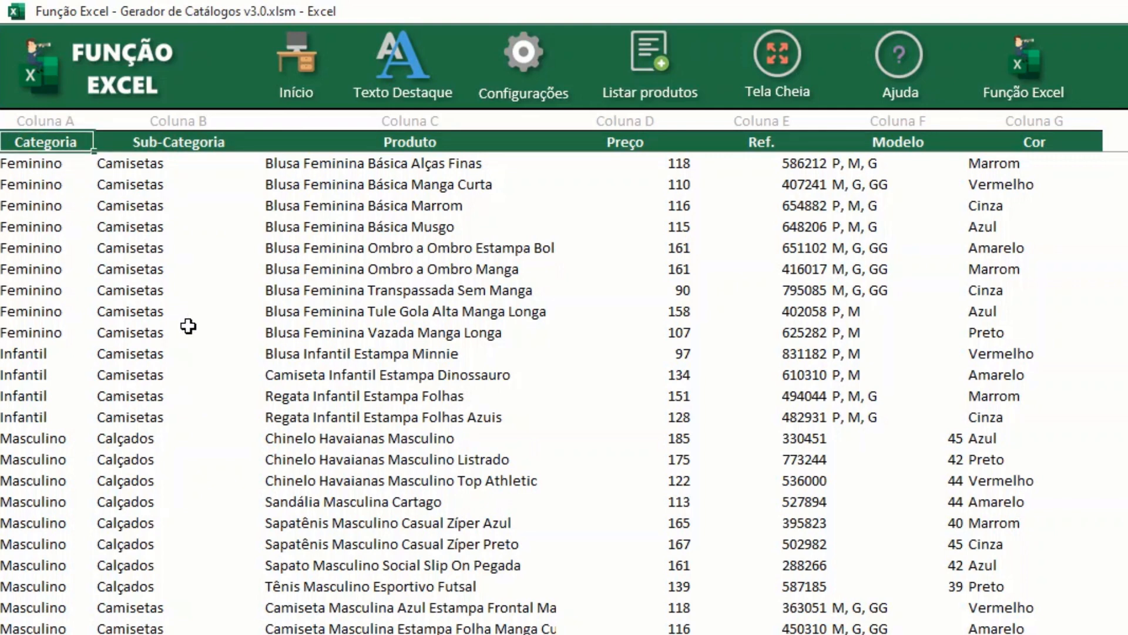
pyautogui.write('Setor')
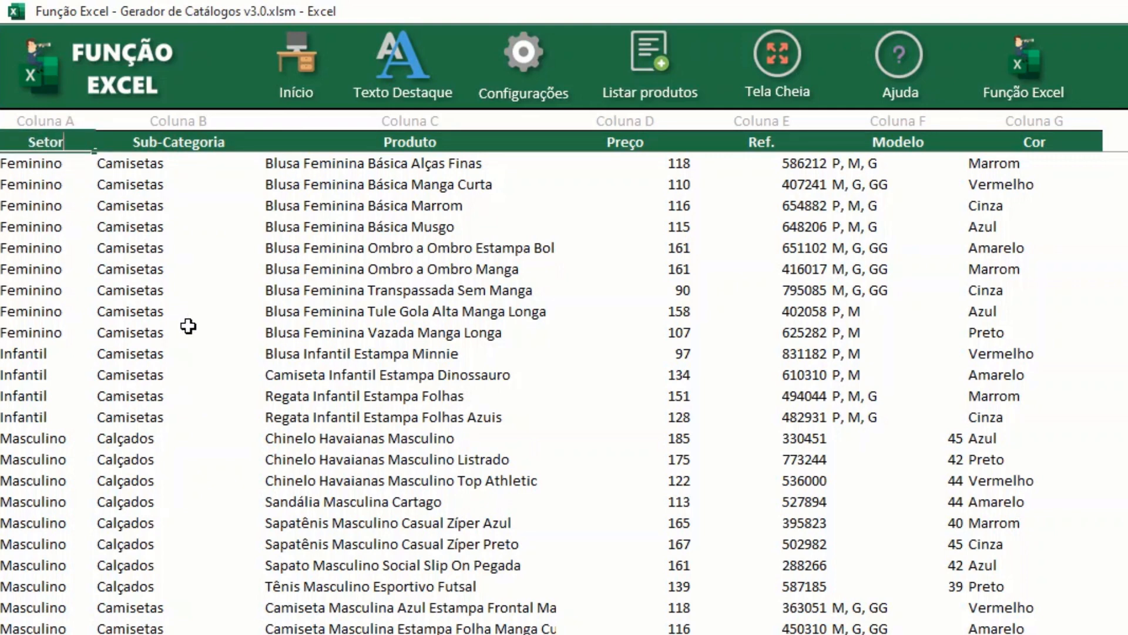
pyautogui.press('Return')
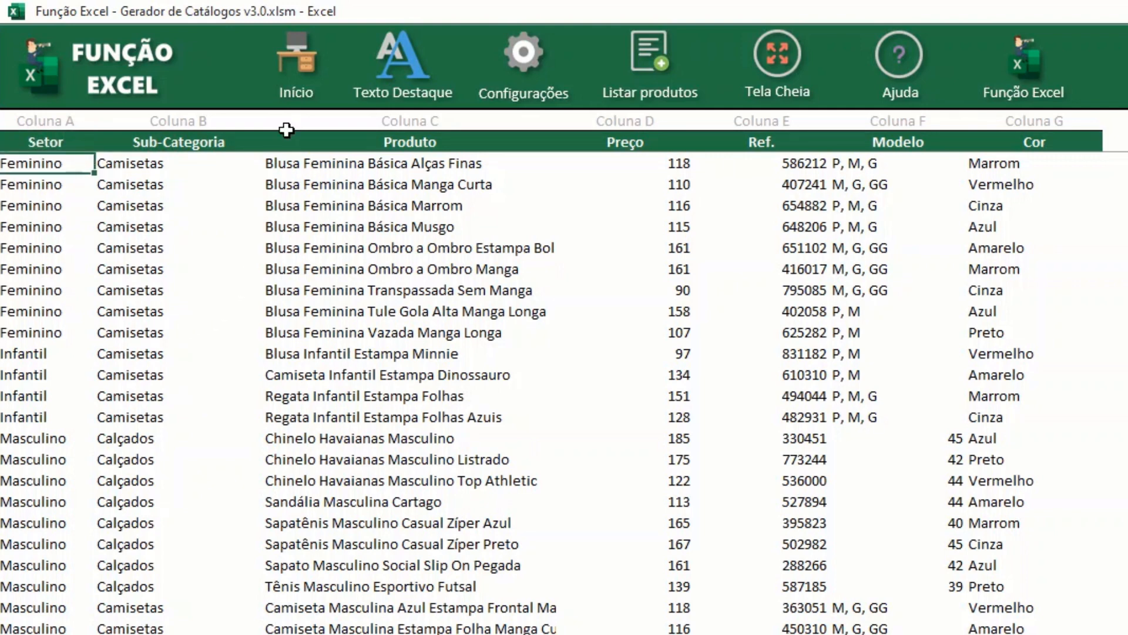
pyautogui.click(295, 74)
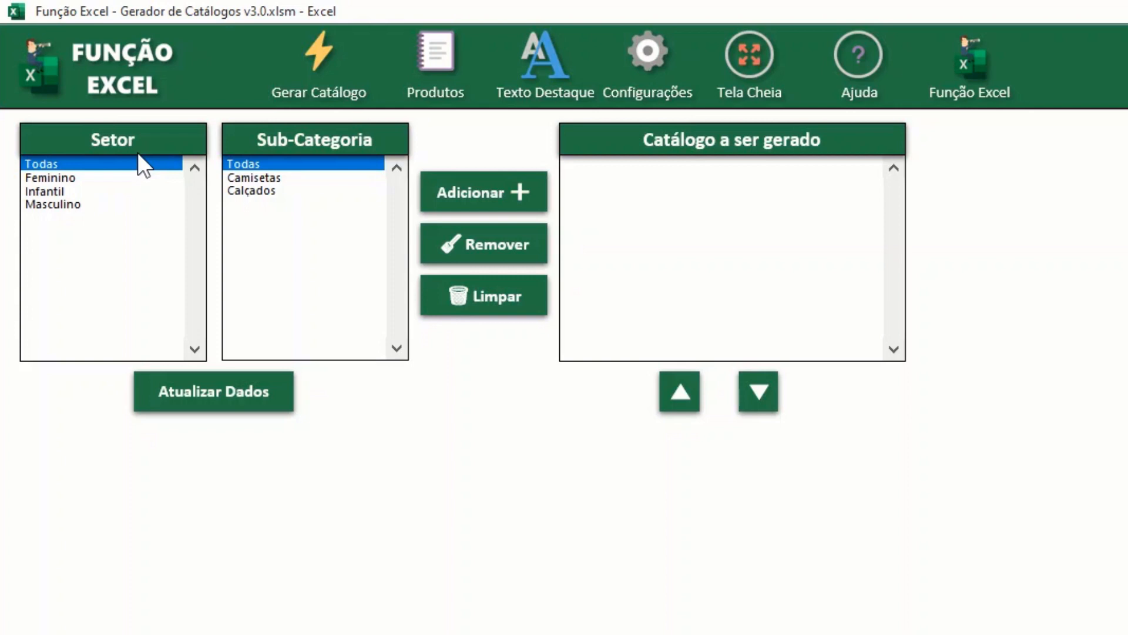
# Step: Return to the product list and examine the product names in the Produto column
pyautogui.click(439, 61)
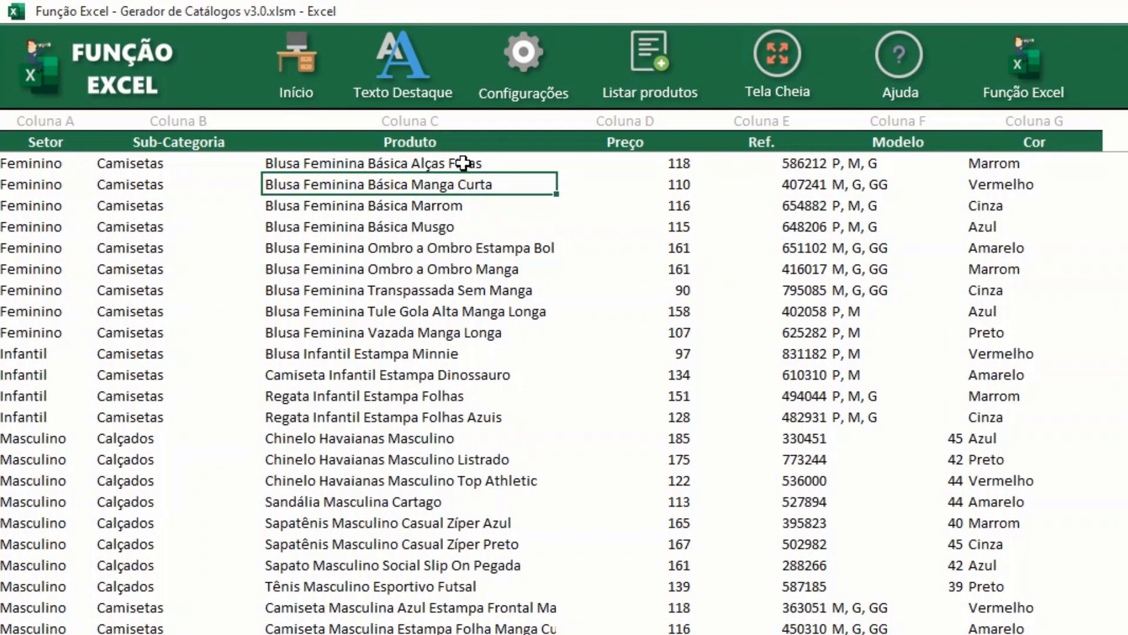
pyautogui.click(495, 164)
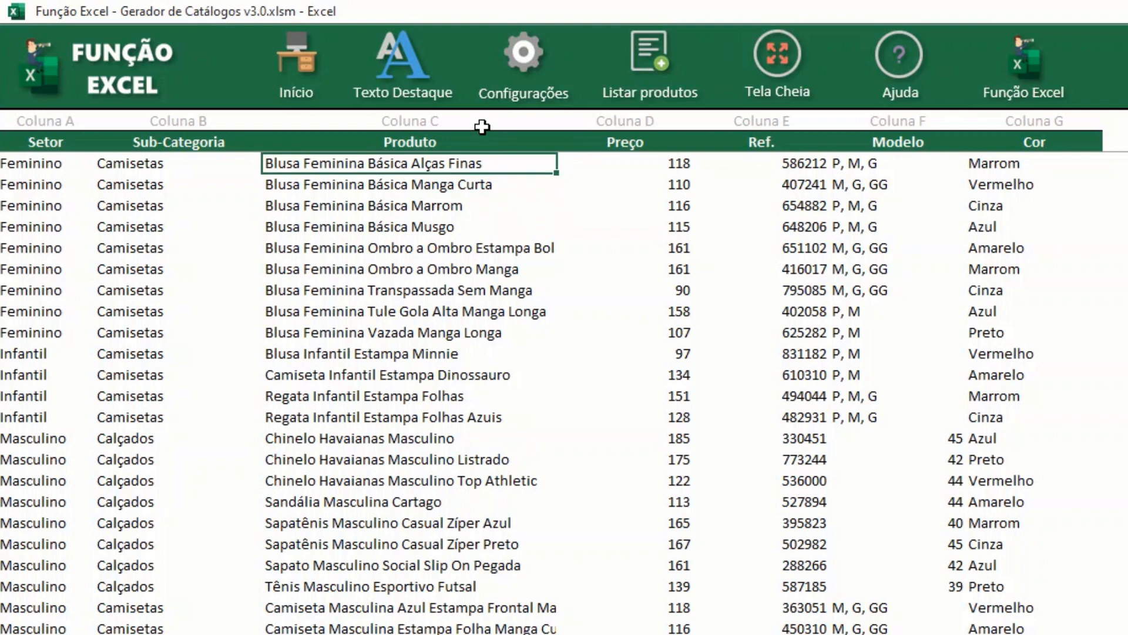
pyautogui.click(473, 140)
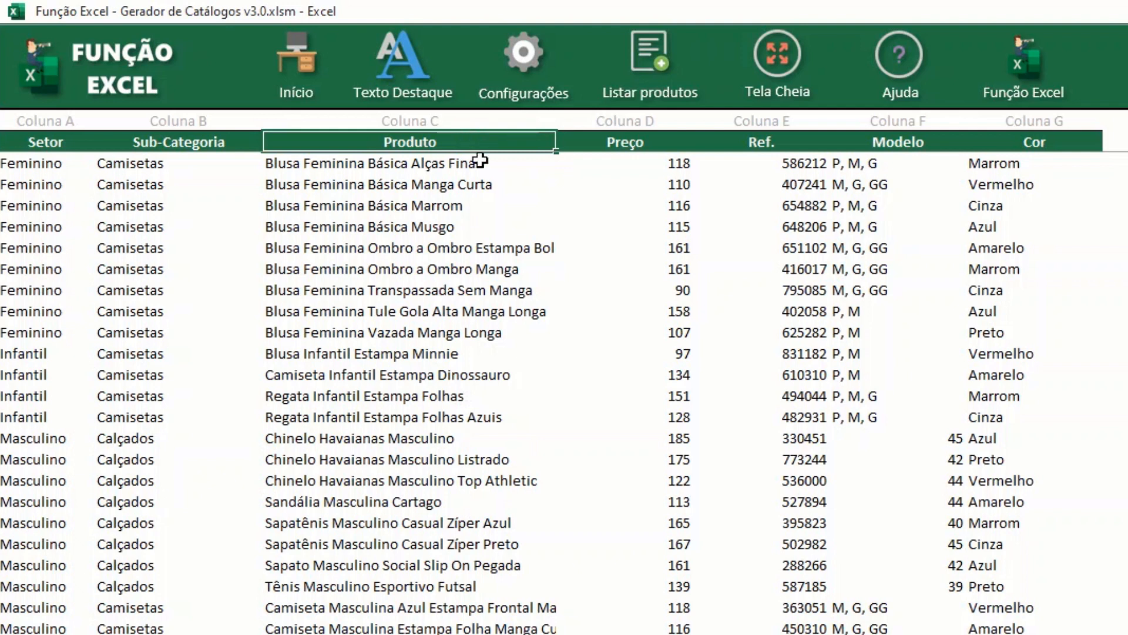
pyautogui.click(482, 164)
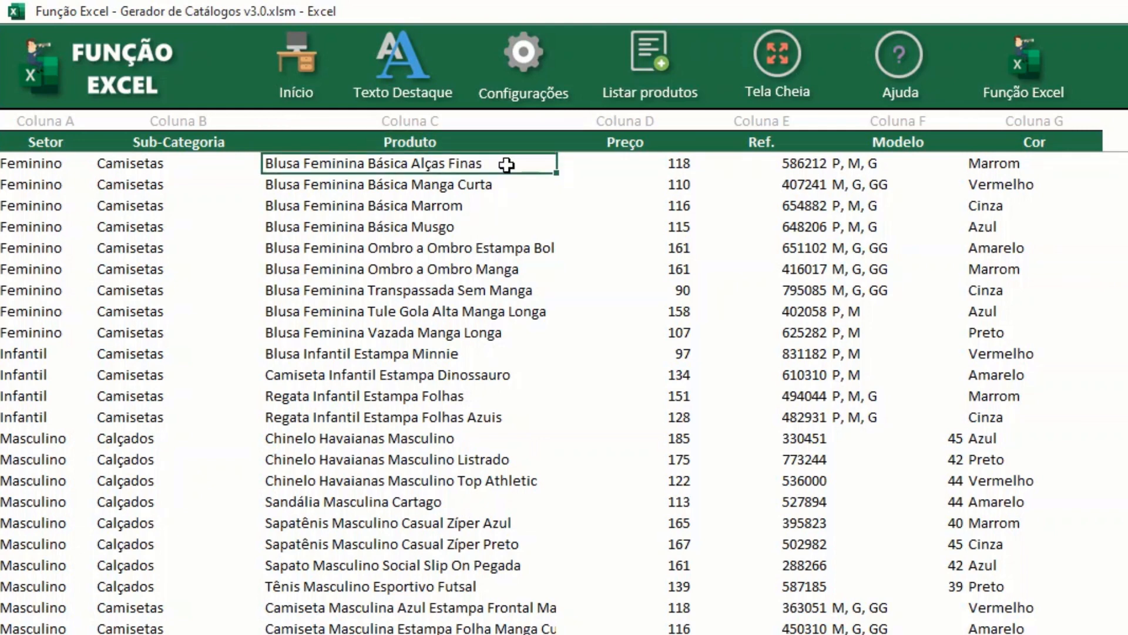
pyautogui.moveTo(507, 165); pyautogui.dragTo(499, 632)
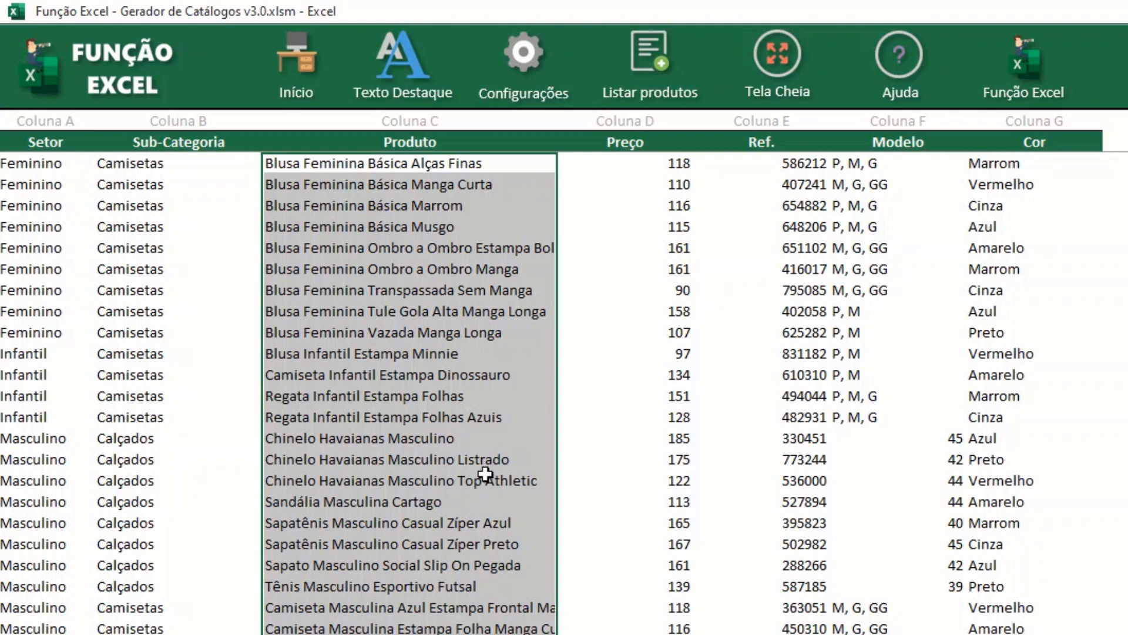
pyautogui.click(529, 396)
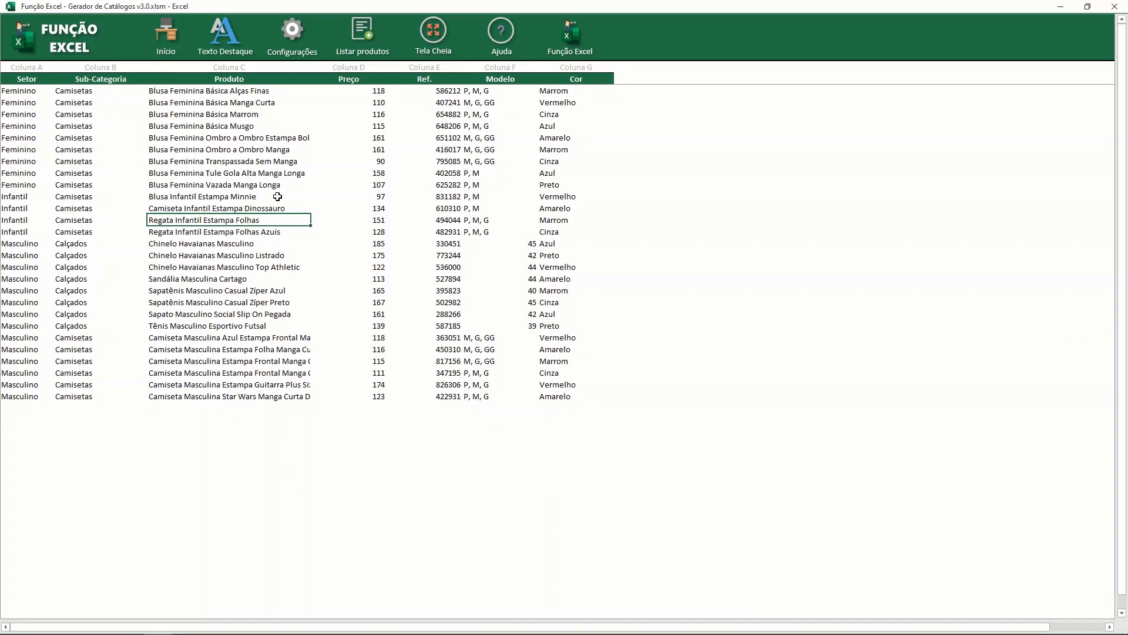
# Step: Switch to File Explorer and open the Imagens folder inside Gerador de Catálogos 3.0
pyautogui.hotkey('alt', 'Tab')
pyautogui.click(442, 372)
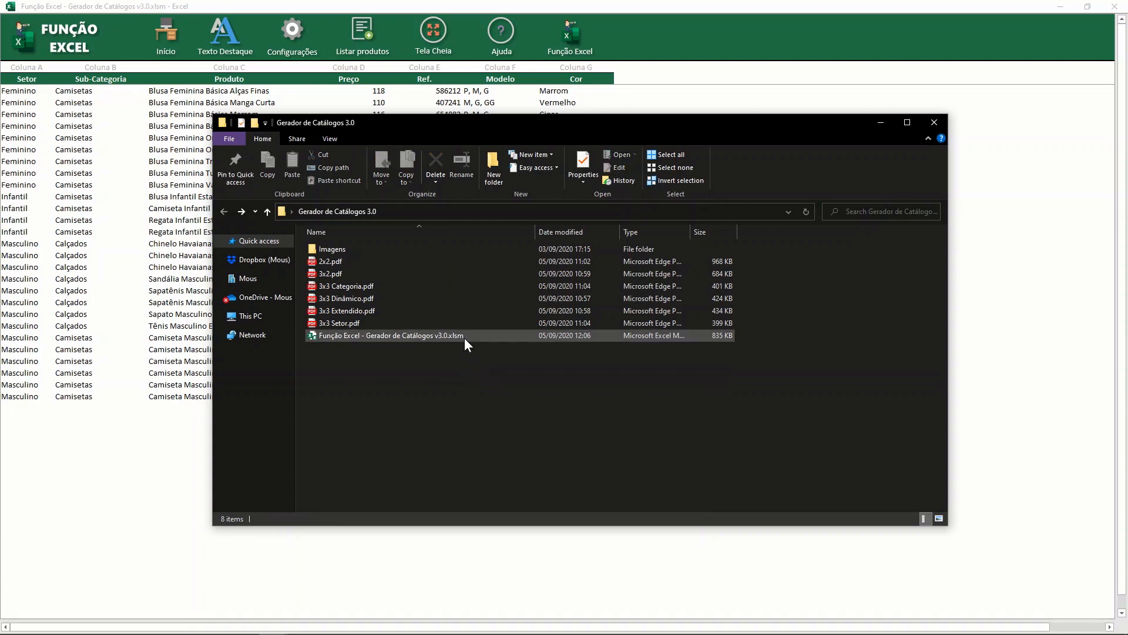
pyautogui.click(464, 336)
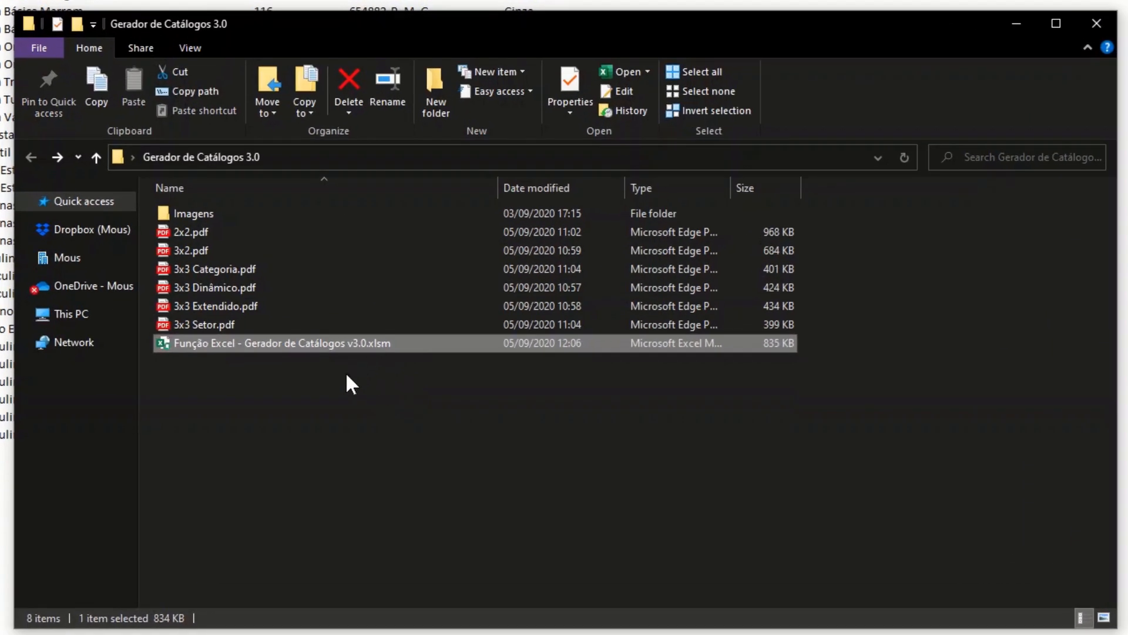
pyautogui.click(347, 376)
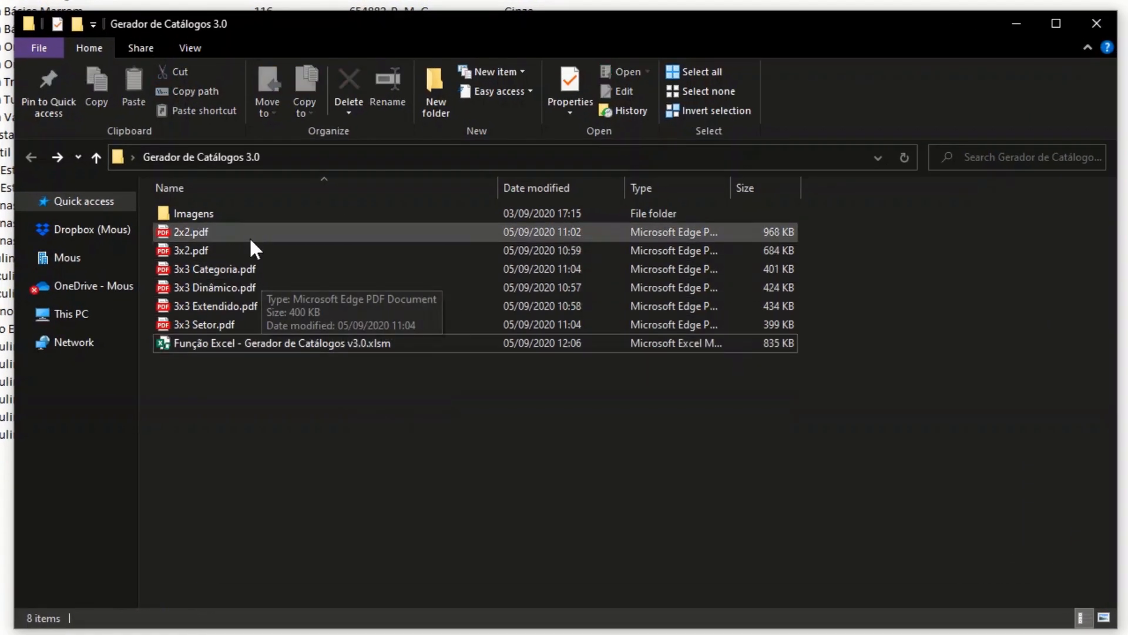
pyautogui.click(234, 218)
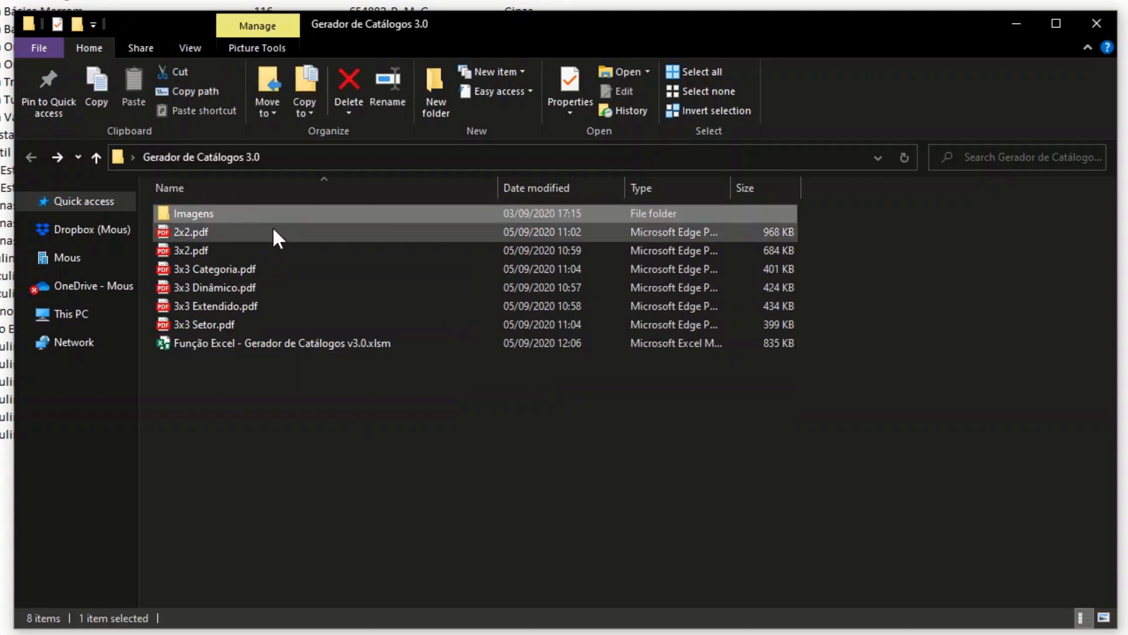
pyautogui.doubleClick(231, 218)
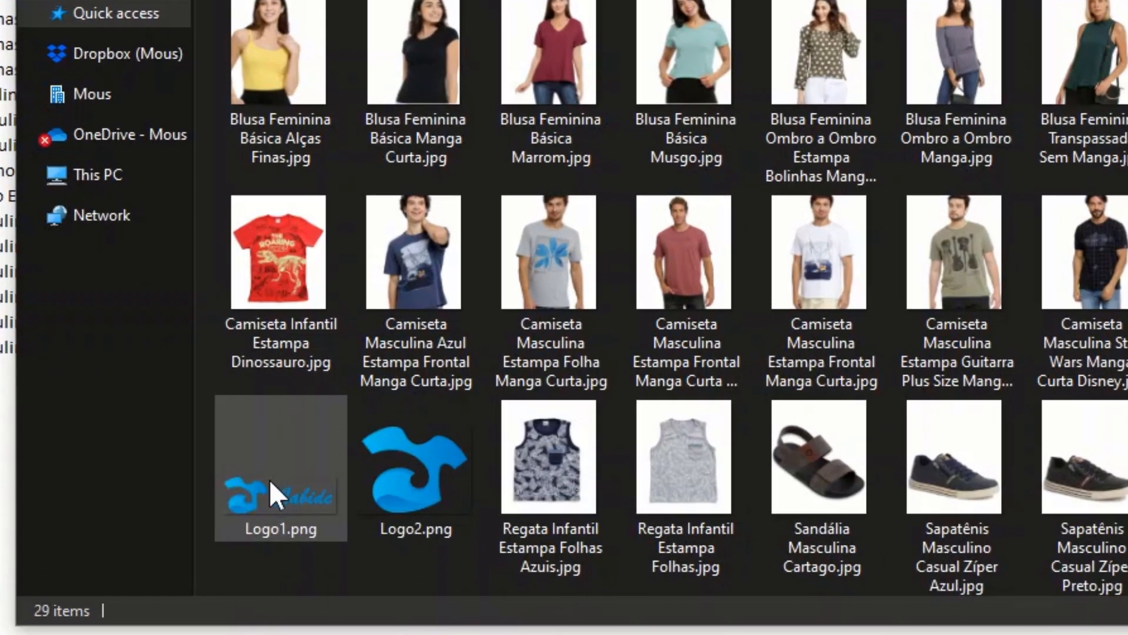
# Step: Compare the Logo1.png and Logo2.png files in the Imagens folder, then minimise the folder window to return to the workbook
pyautogui.click(217, 538)
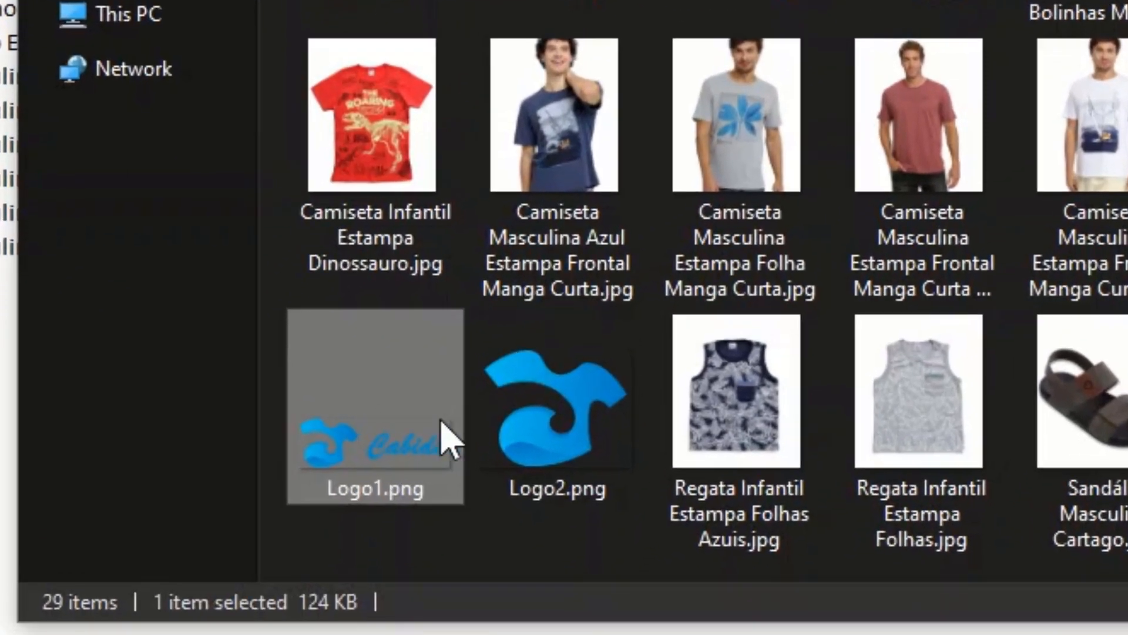
pyautogui.click(573, 423)
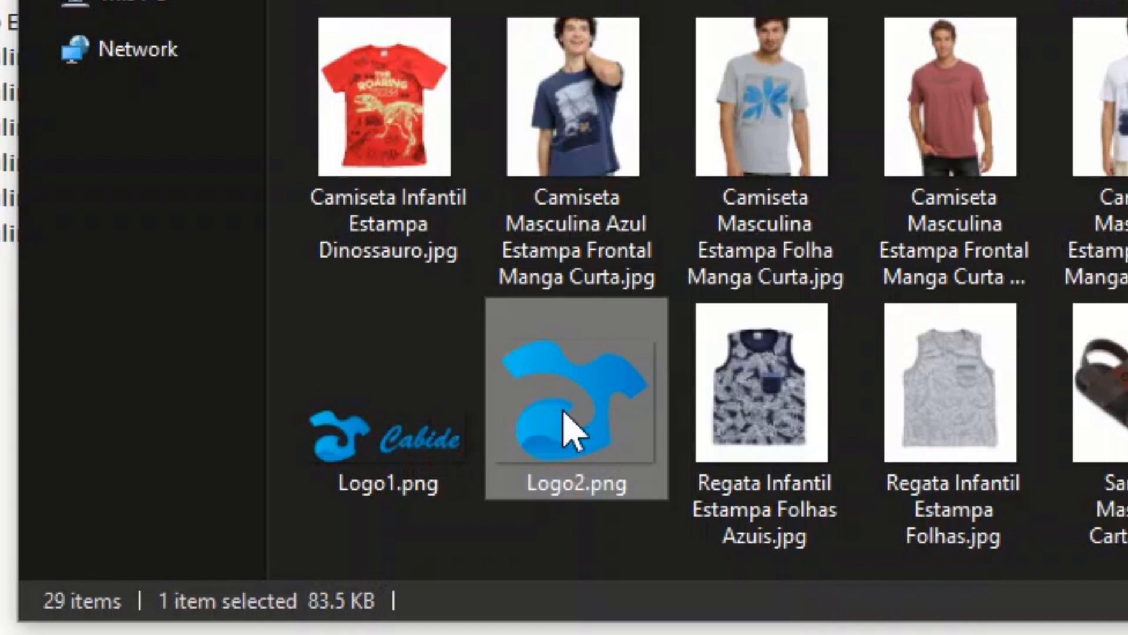
pyautogui.click(414, 438)
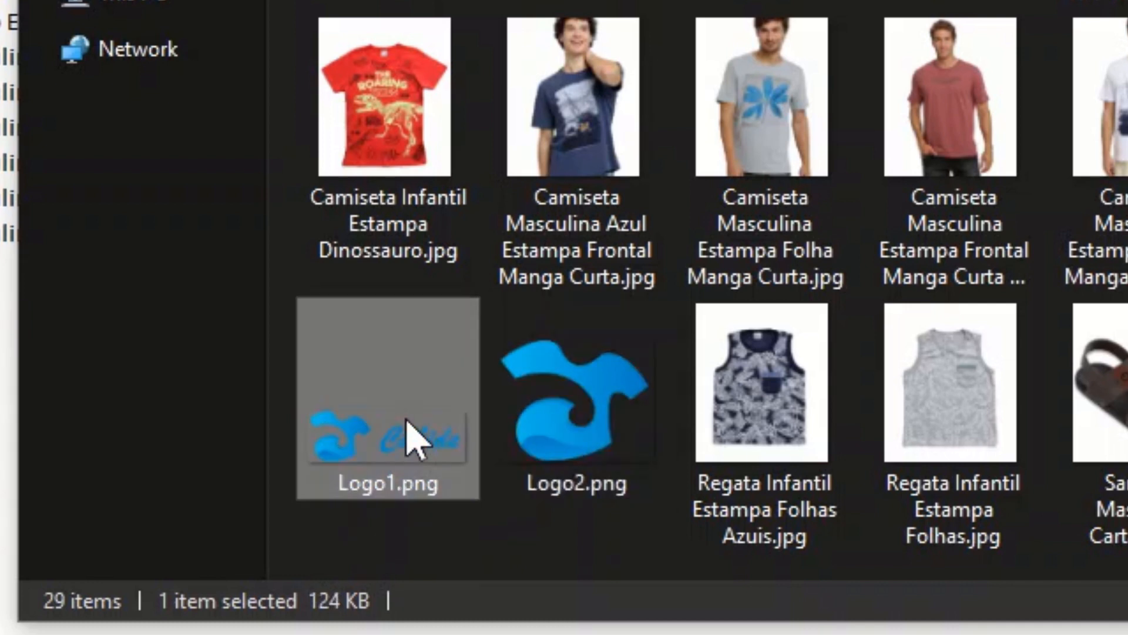
pyautogui.click(532, 432)
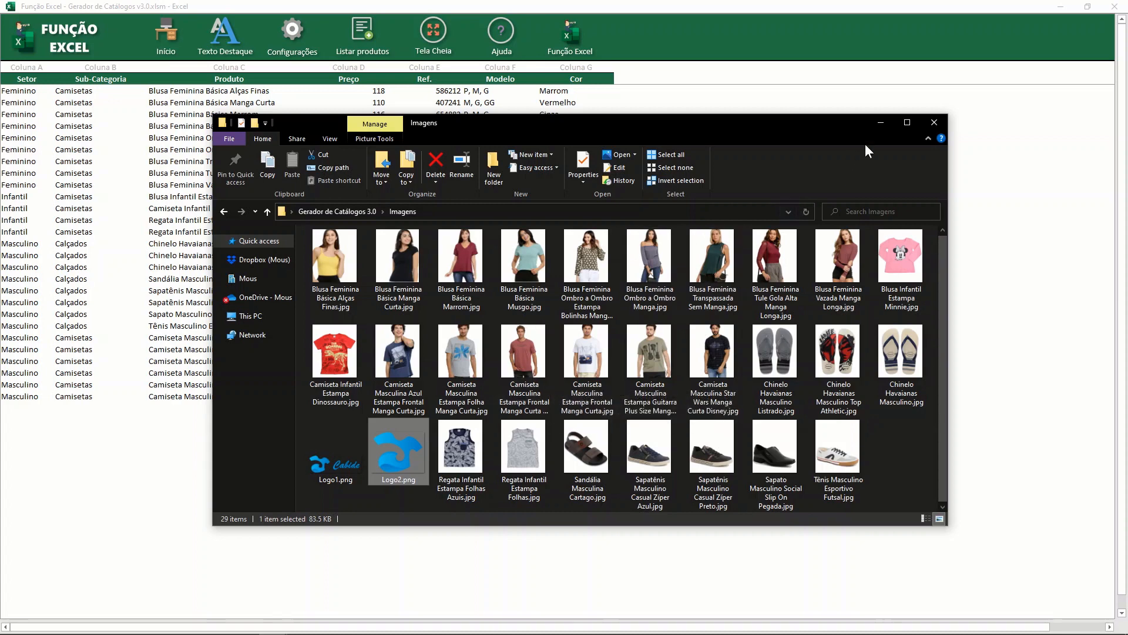
pyautogui.click(880, 124)
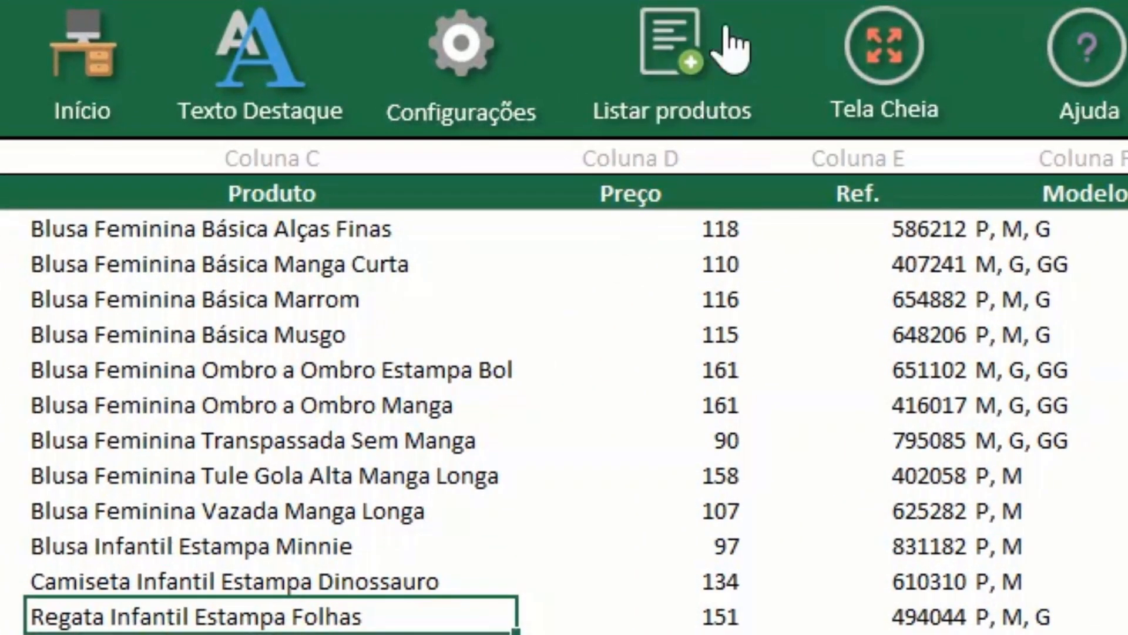
# Step: Review the Listar Produtos options for building the list from image names and close the dialog without listing anything
pyautogui.click(685, 42)
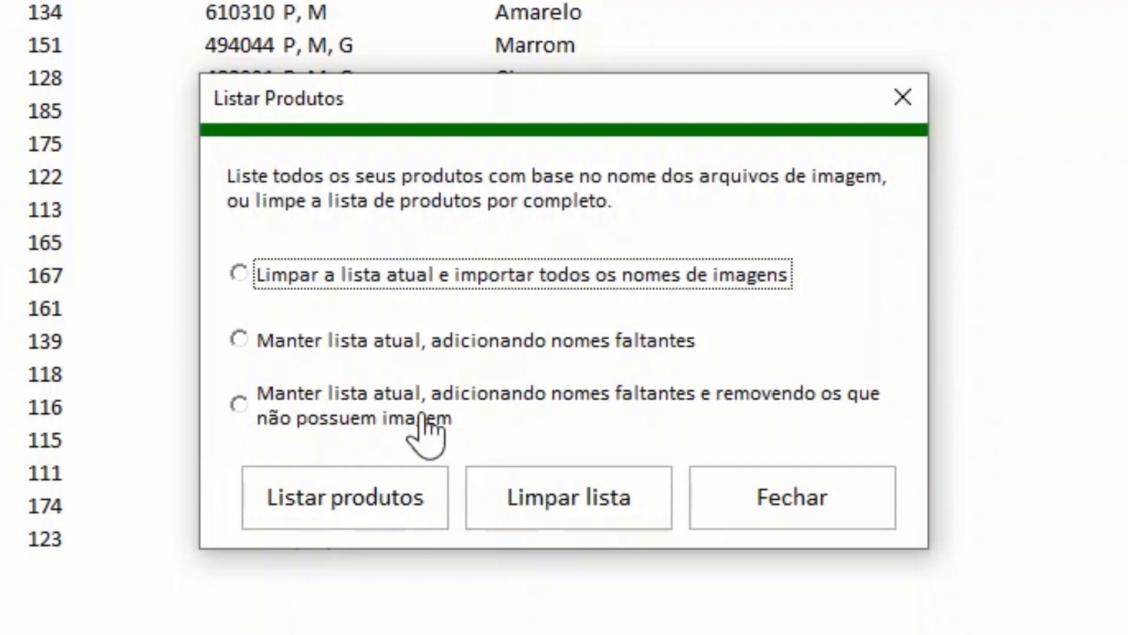
pyautogui.click(809, 510)
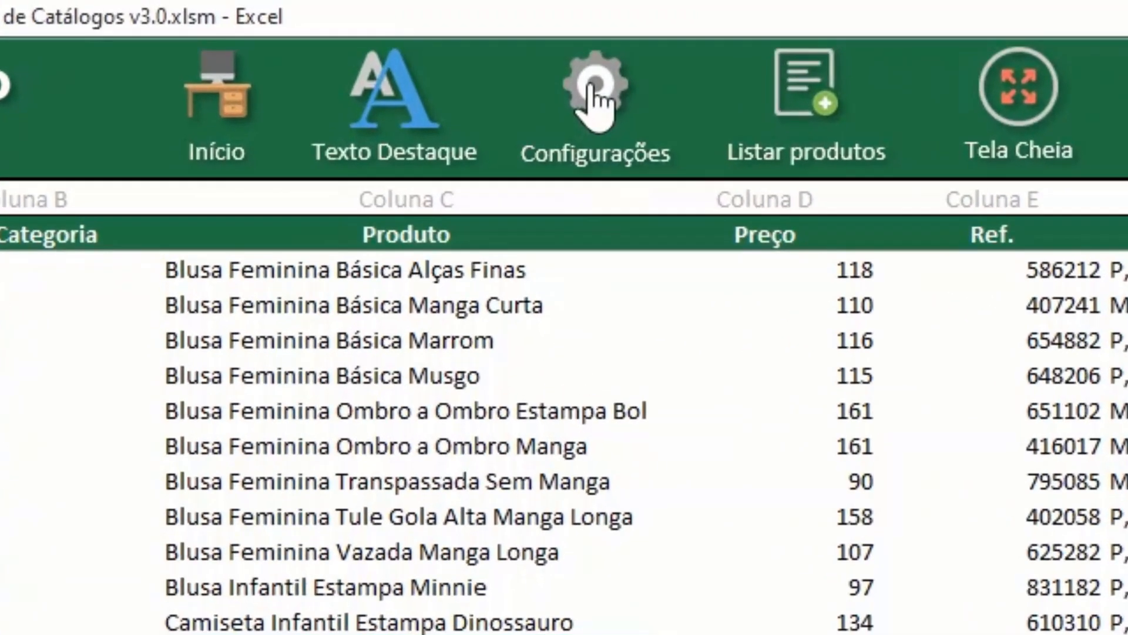
# Step: Open the catalogue settings and try logos 1, 2 and 3 for the Esquerda section of the page header
pyautogui.click(594, 88)
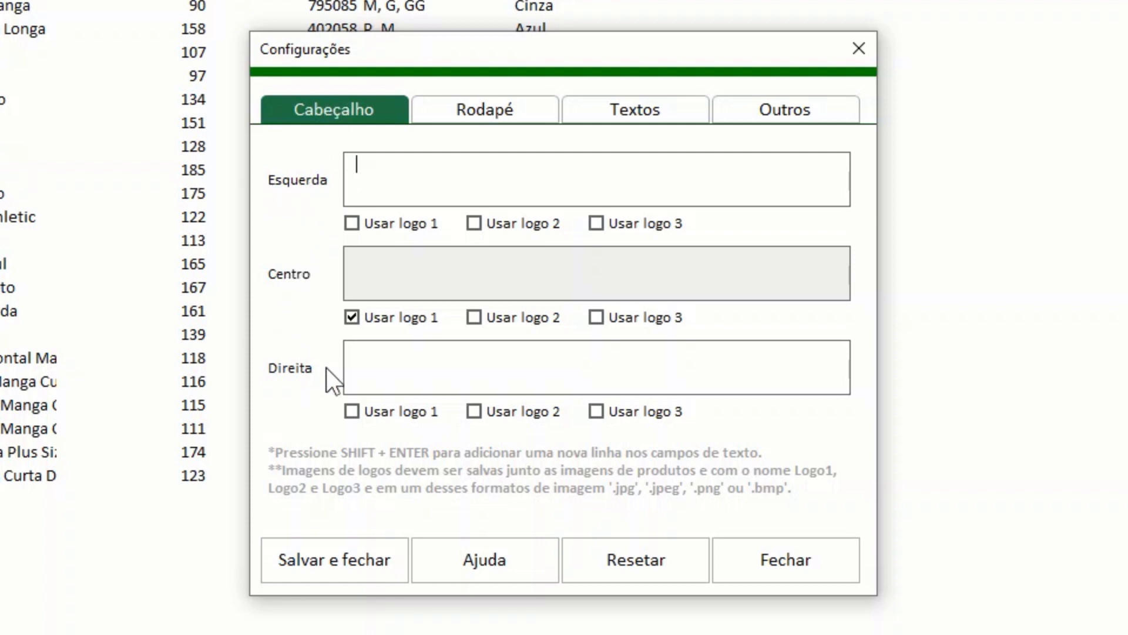
pyautogui.click(374, 379)
pyautogui.click(409, 188)
pyautogui.click(412, 227)
pyautogui.click(489, 229)
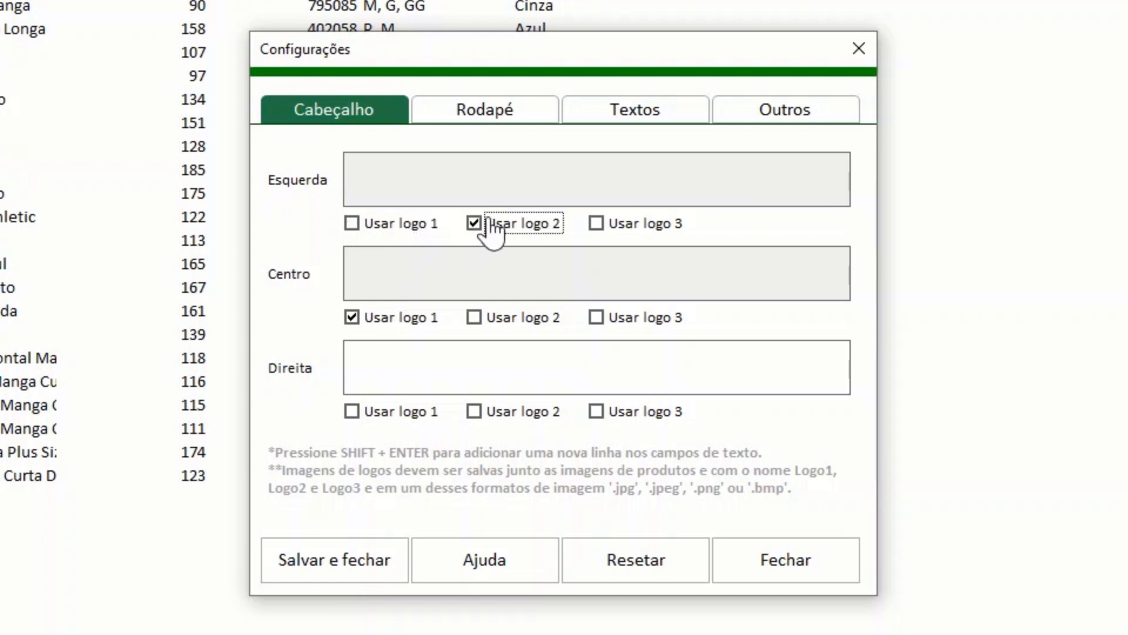
pyautogui.click(653, 227)
pyautogui.click(532, 223)
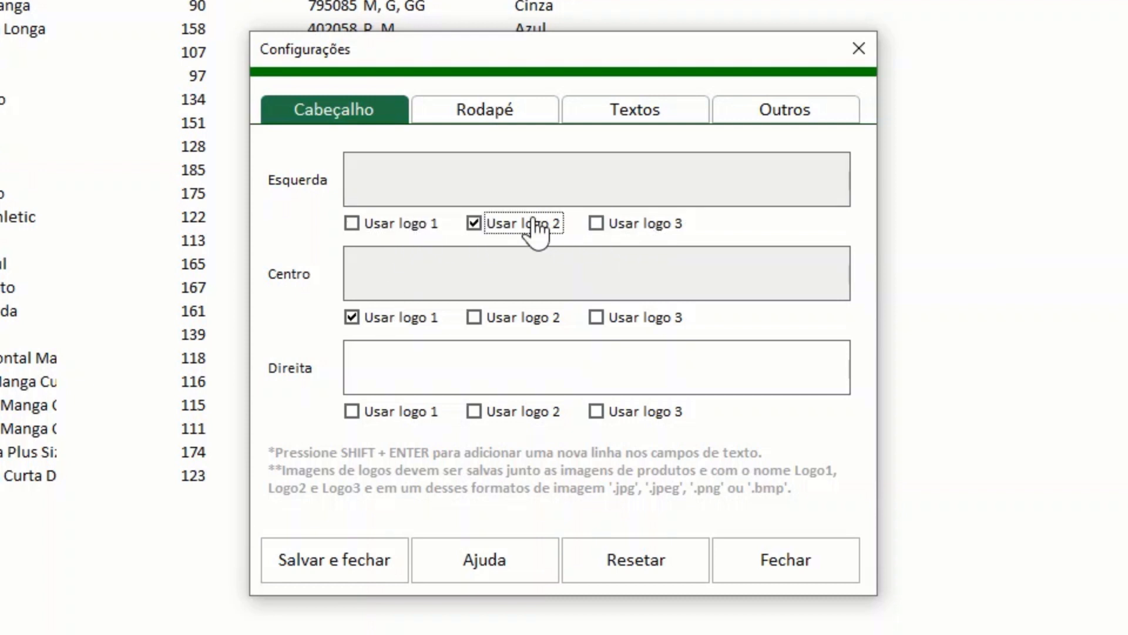
pyautogui.click(414, 224)
pyautogui.click(385, 223)
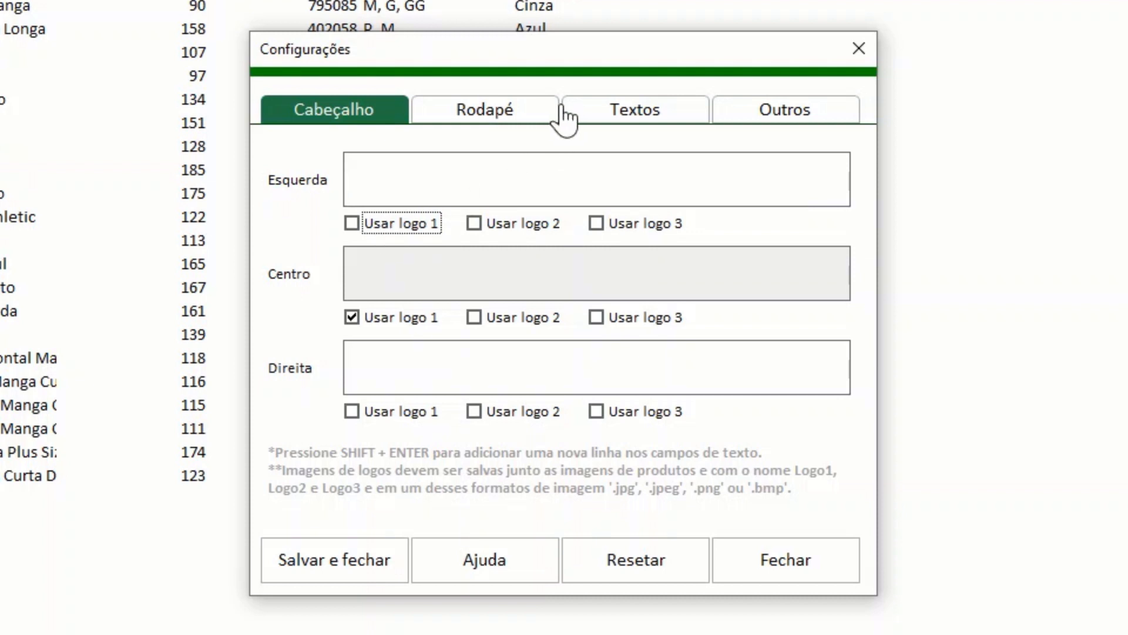
# Step: Review the Rodapé footer settings and the Textos formatting options for product information, session titles and highlights
pyautogui.click(541, 110)
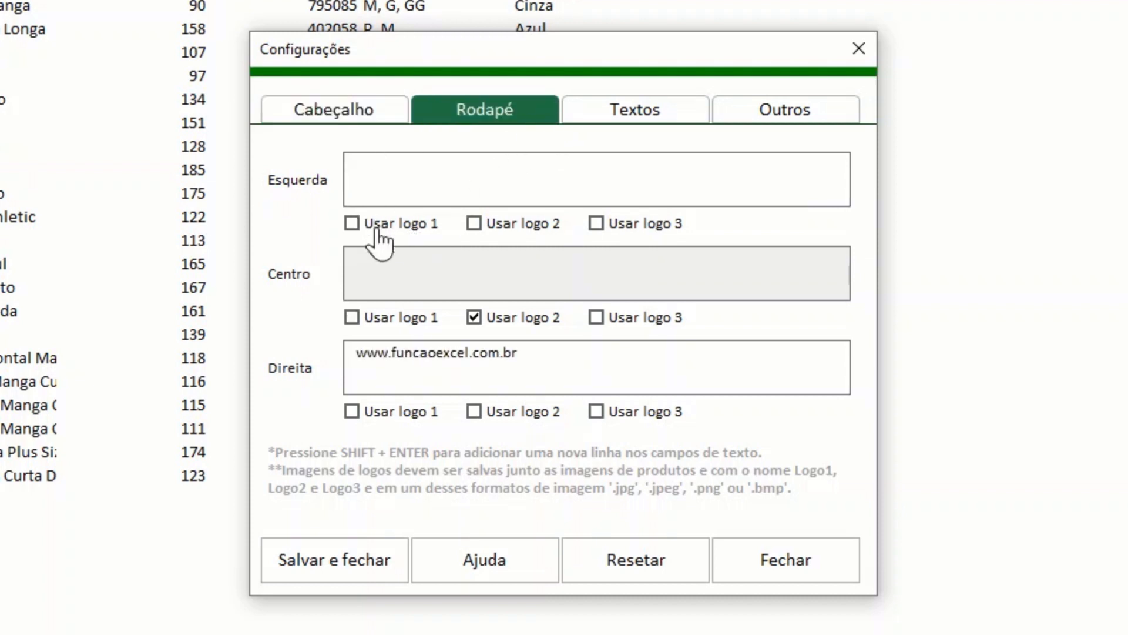
pyautogui.click(609, 115)
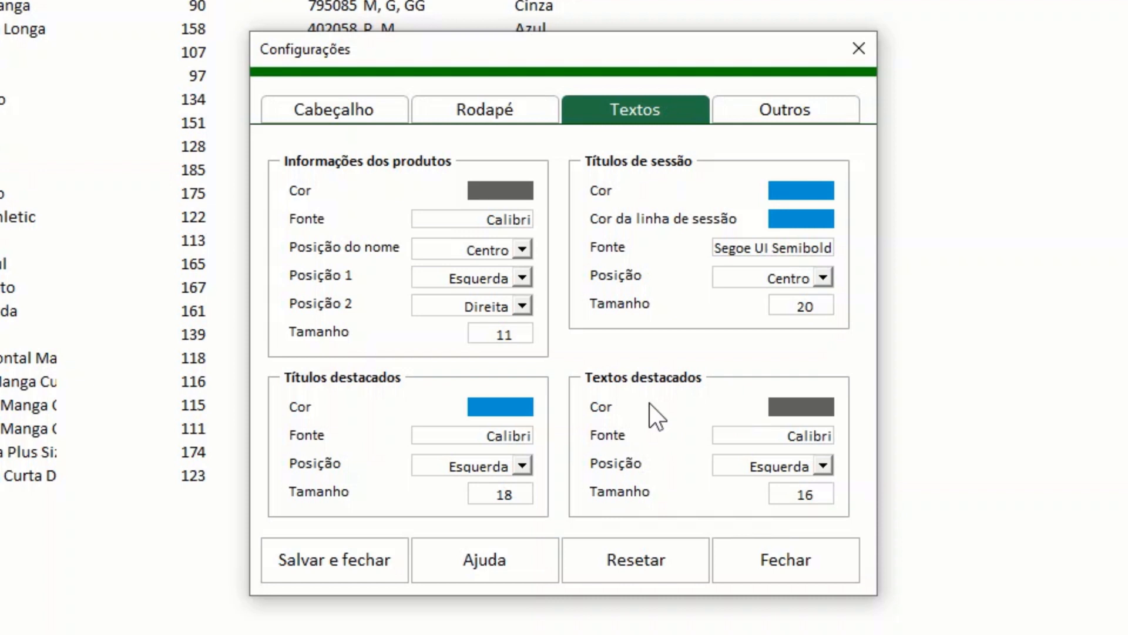
# Step: In the Outros settings, compare the Setor and Sub-Categoria separation options and set Separação to Sub-Categoria
pyautogui.click(753, 123)
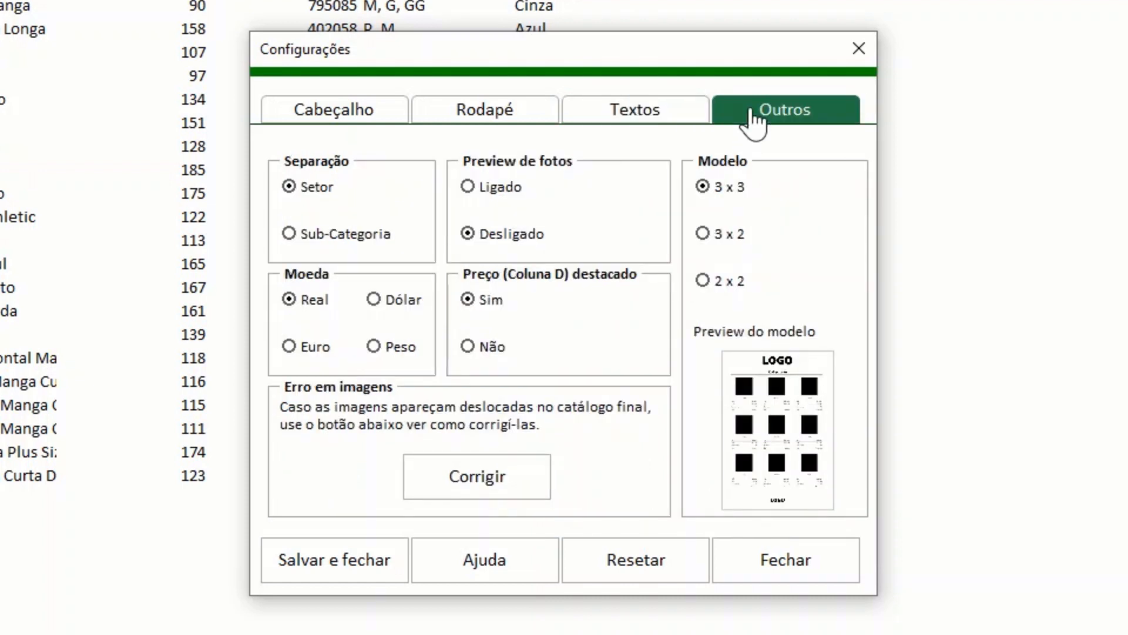
pyautogui.click(320, 235)
pyautogui.click(323, 189)
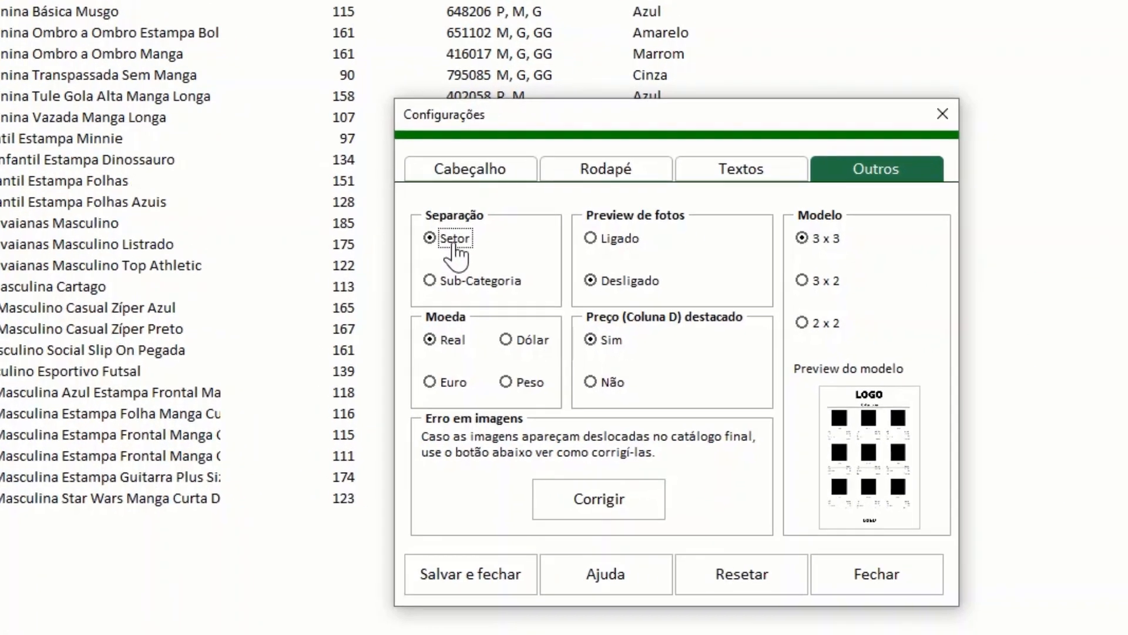
pyautogui.click(467, 281)
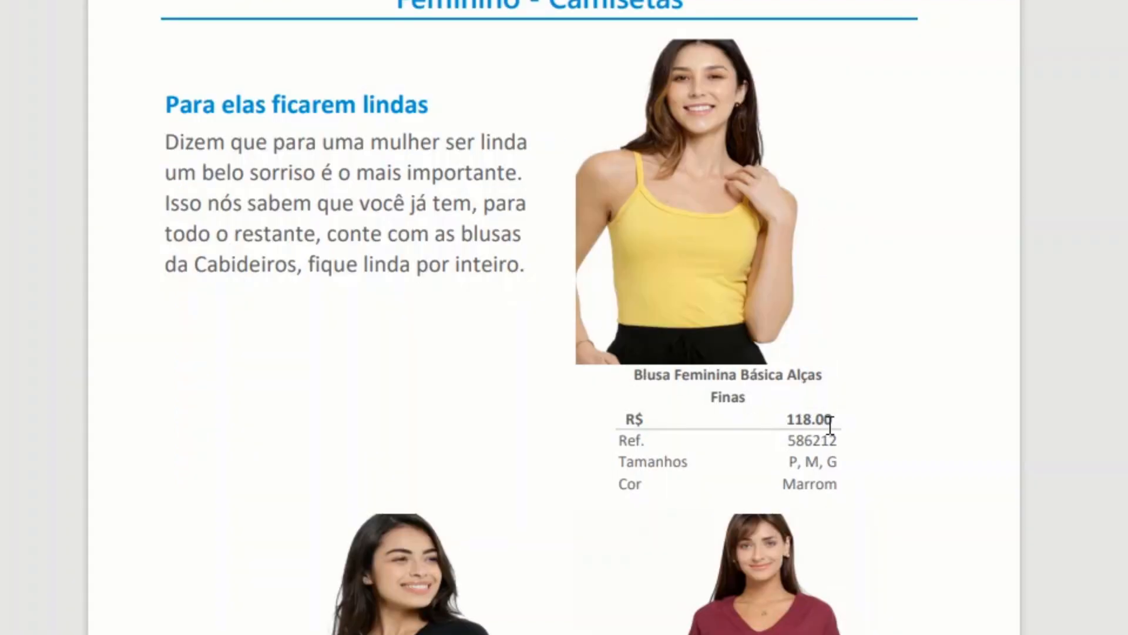
# Step: Examine the highlighted price line and the Ref., Tamanhos and Cor details of the yellow blouse in the sample catalogue
pyautogui.moveTo(834, 420); pyautogui.dragTo(645, 418)
pyautogui.click(645, 418)
pyautogui.moveTo(839, 483); pyautogui.dragTo(623, 450)
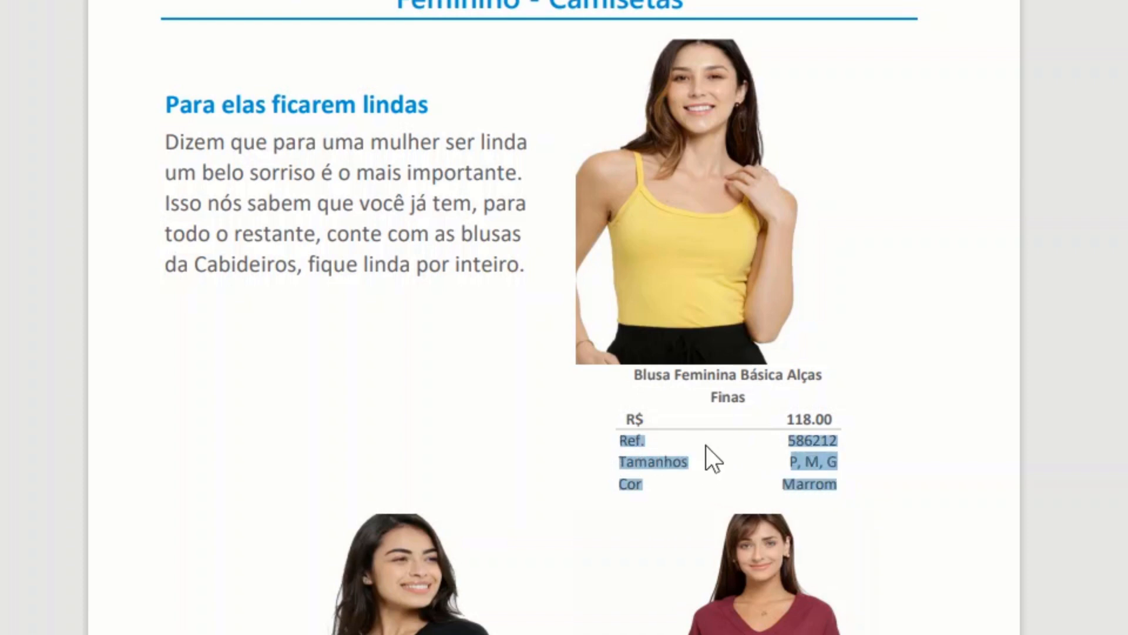
pyautogui.click(685, 443)
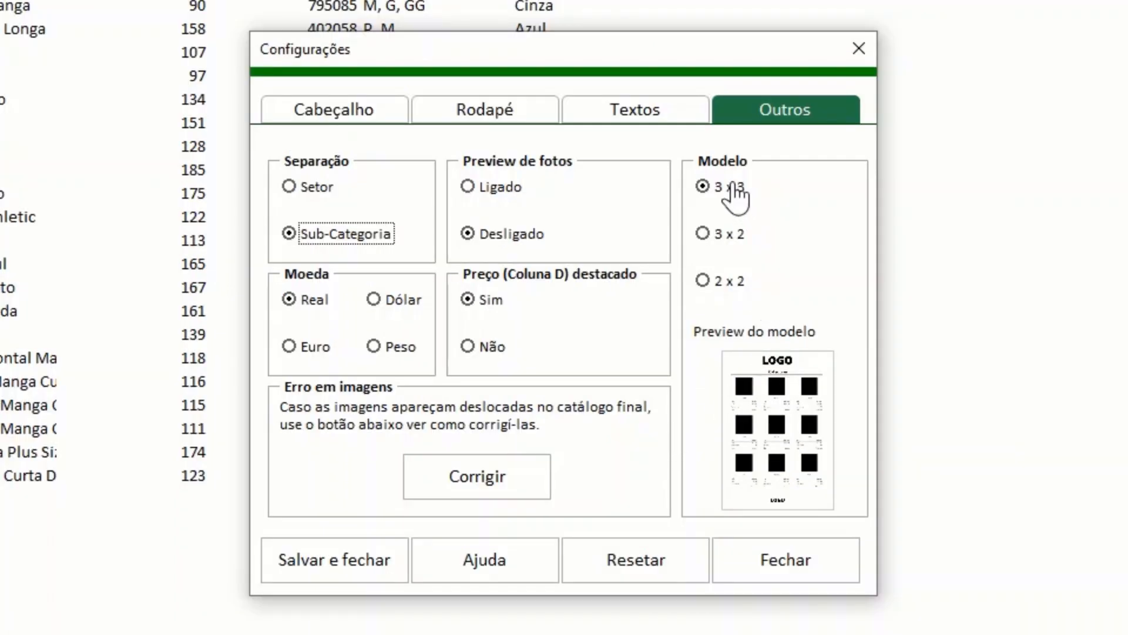
# Step: Try the other page models, keep 3 x 3, and save the settings with Preview de fotos set to Ligado
pyautogui.click(725, 233)
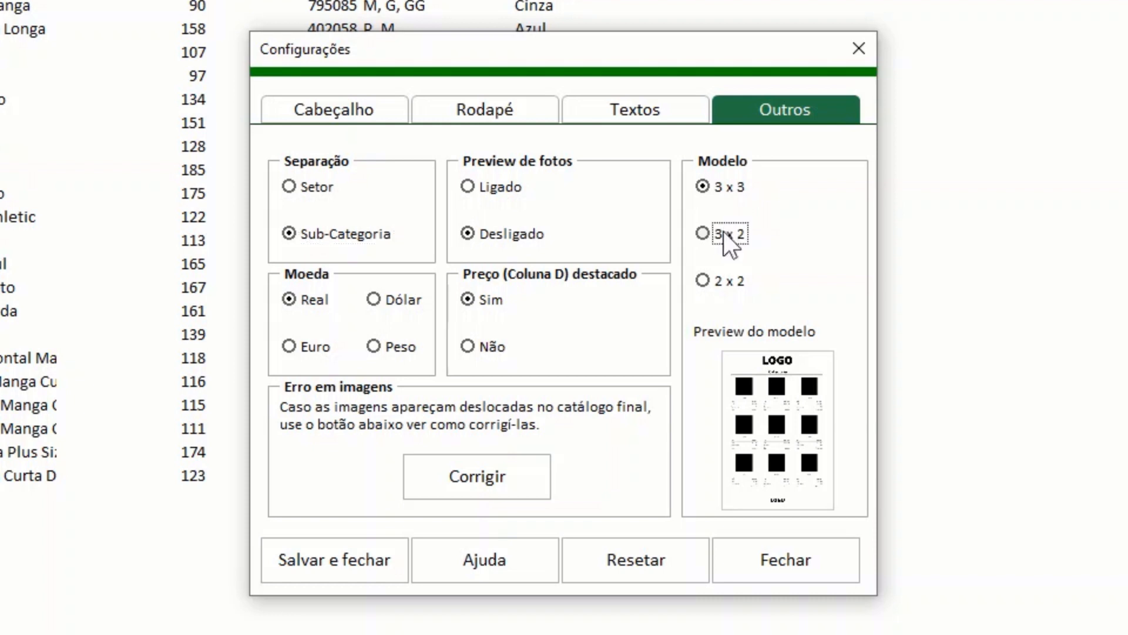
pyautogui.click(719, 281)
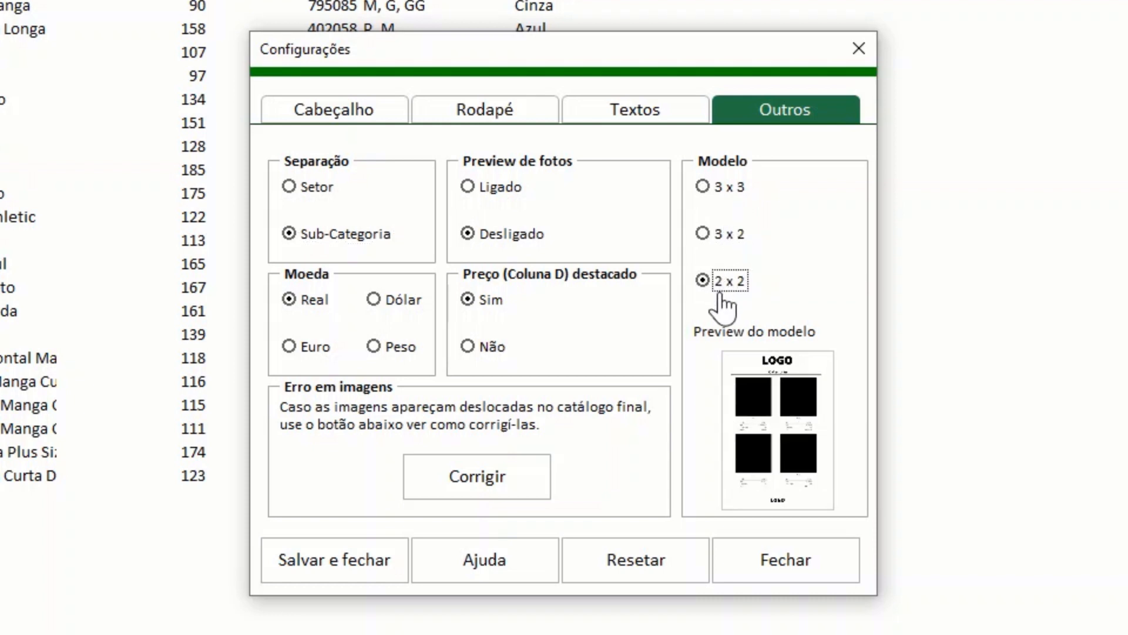
pyautogui.click(726, 189)
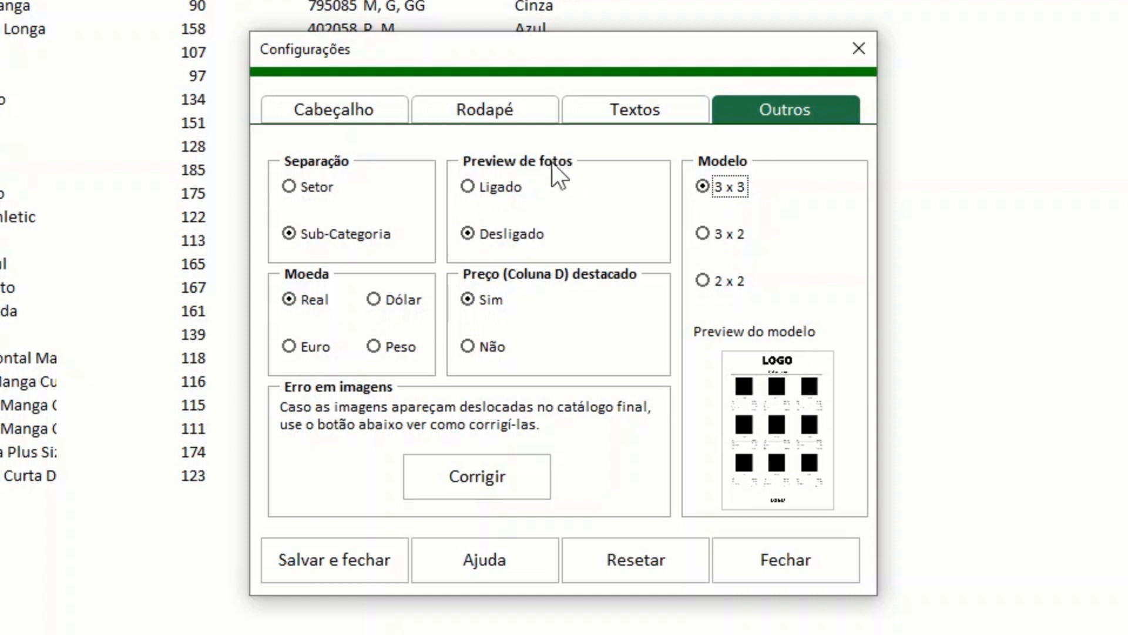
pyautogui.click(504, 194)
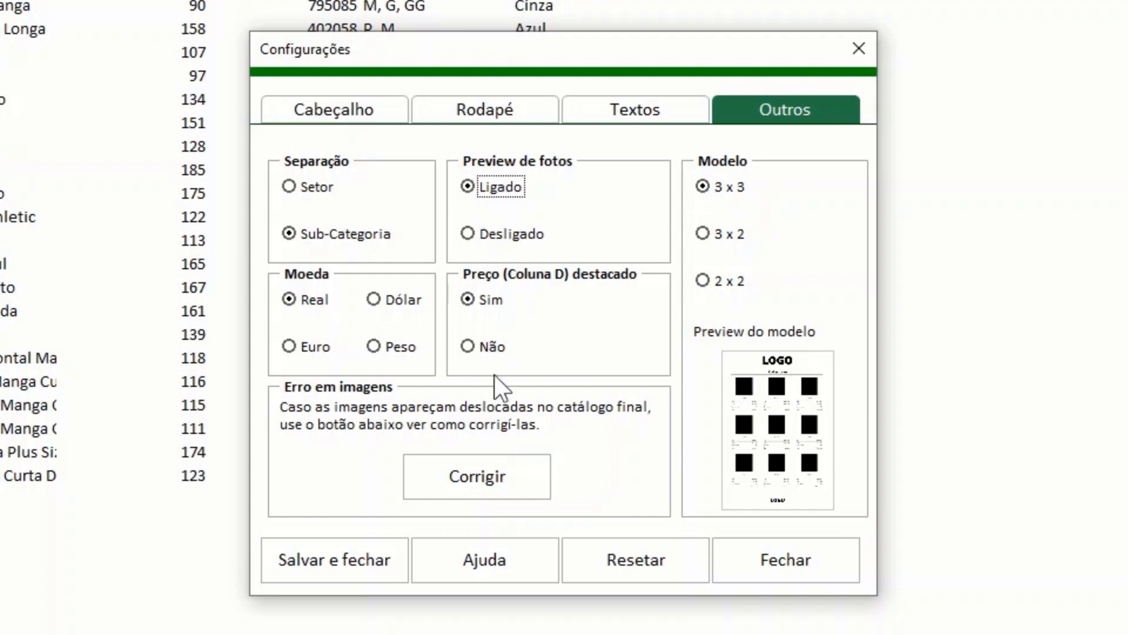
pyautogui.click(383, 559)
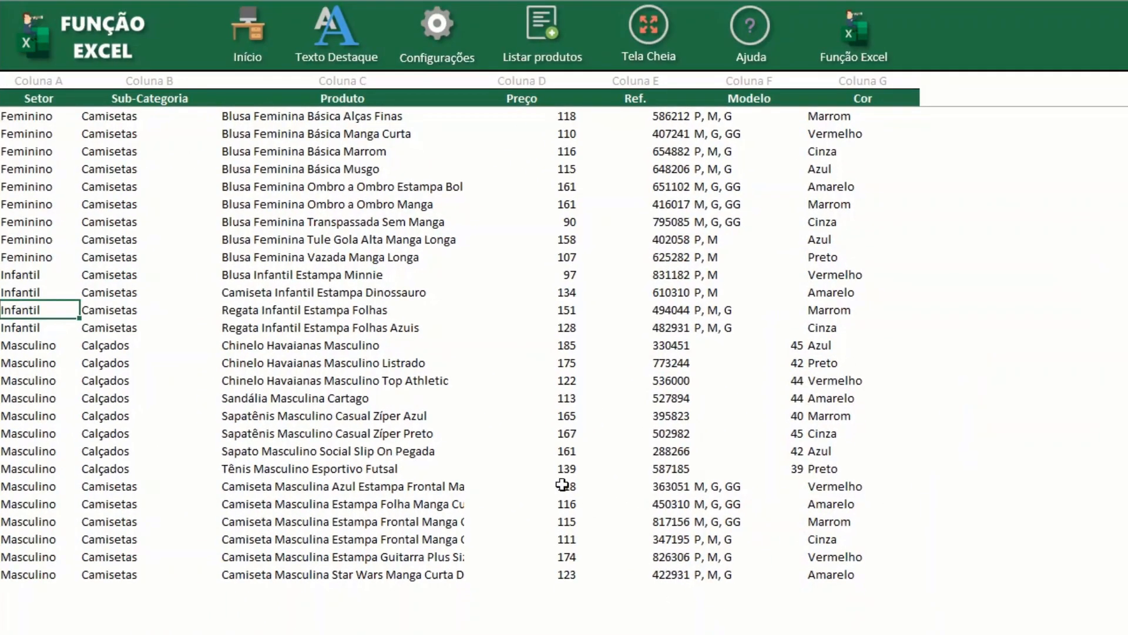
# Step: Check the photo previews of several children's, men's and women's items in the Produto column, ending with Blusa Feminina Básica Musgo
pyautogui.click(391, 325)
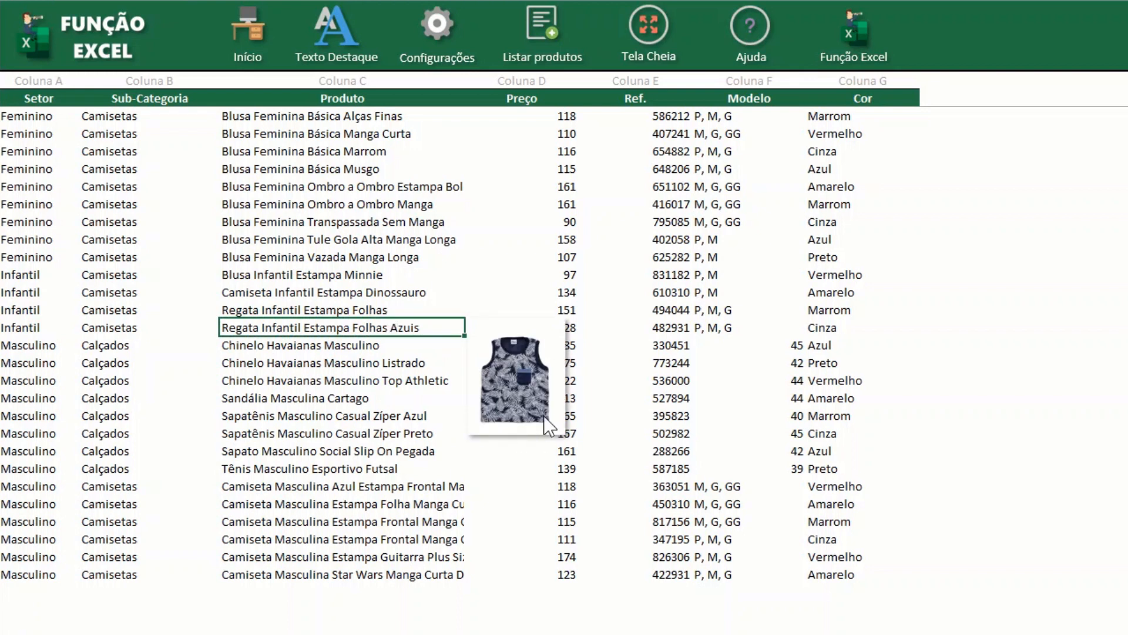
pyautogui.click(327, 429)
pyautogui.click(351, 503)
pyautogui.click(335, 327)
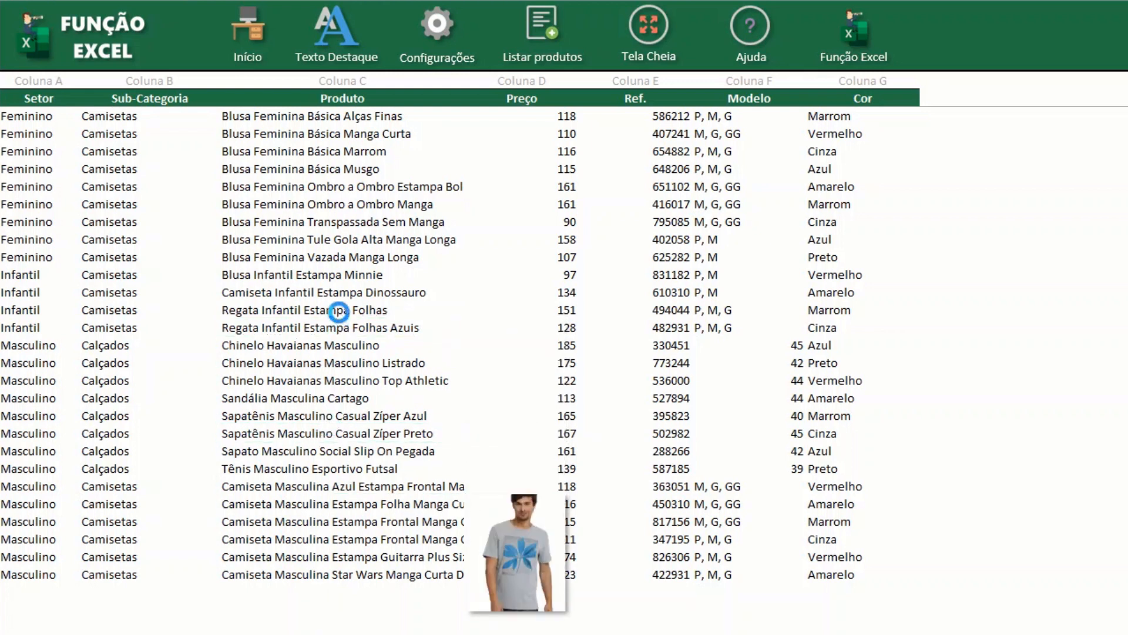
pyautogui.click(298, 204)
pyautogui.click(322, 170)
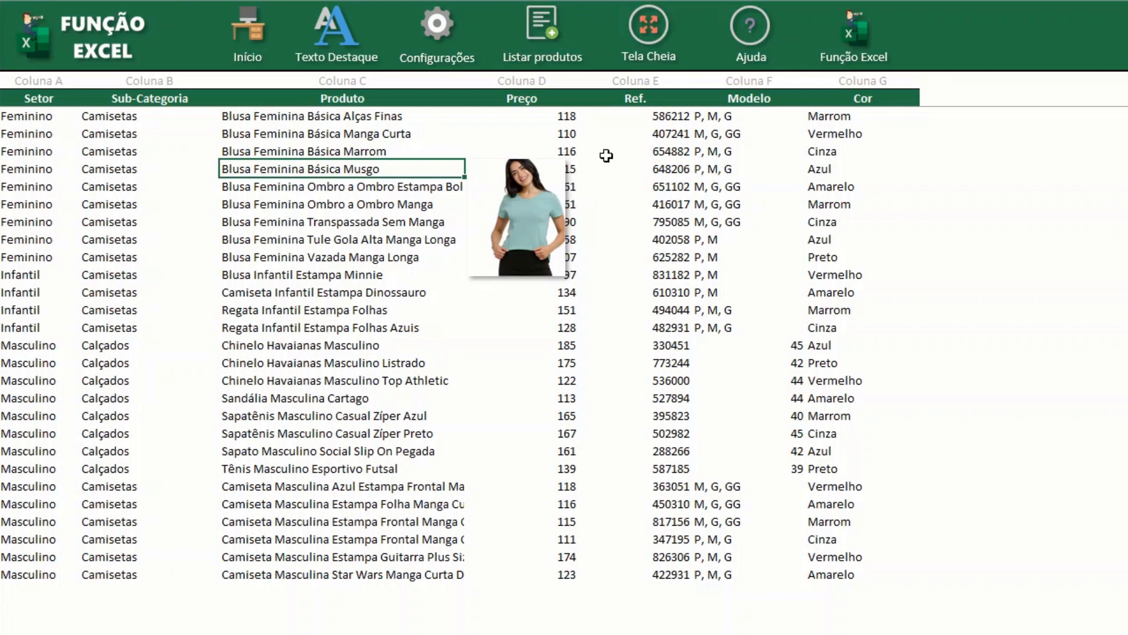
# Step: Reopen the Outros catalogue settings and set Preview de fotos to Desligado
pyautogui.click(453, 59)
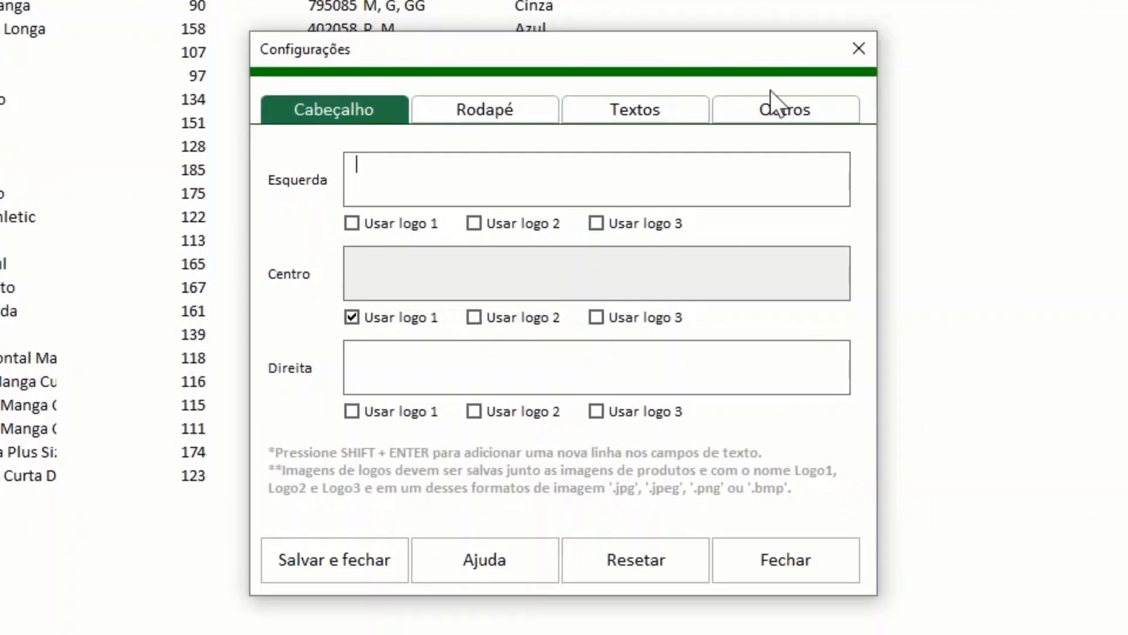
pyautogui.click(763, 114)
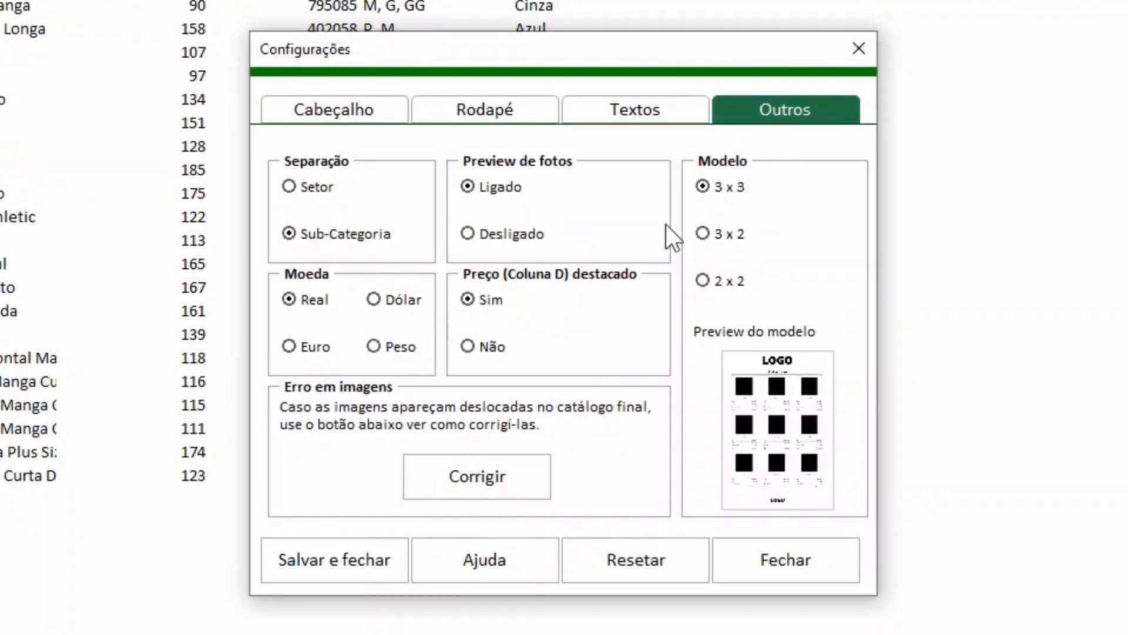
pyautogui.click(498, 251)
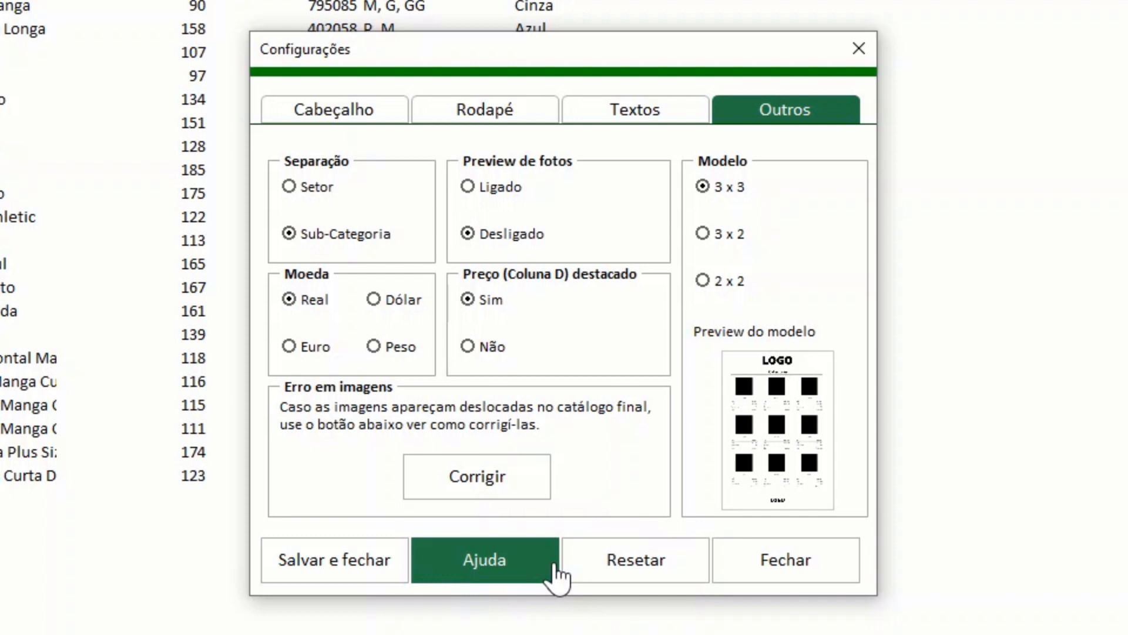
# Step: Read the help instructions for the catalogue generator, then close the help and settings dialogs
pyautogui.click(516, 556)
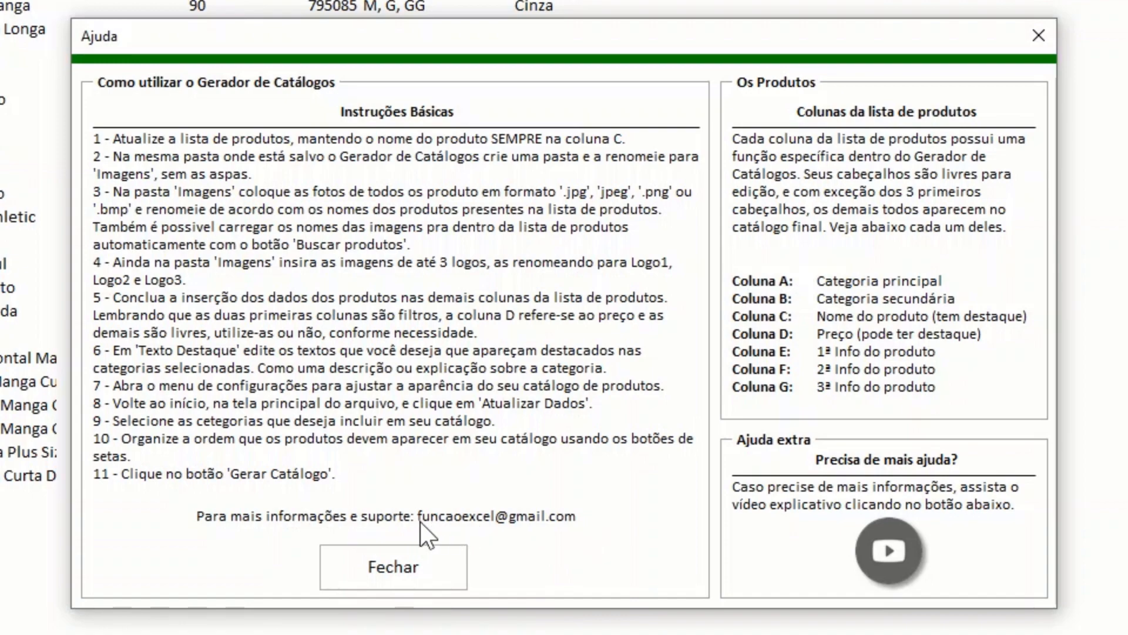
pyautogui.click(456, 570)
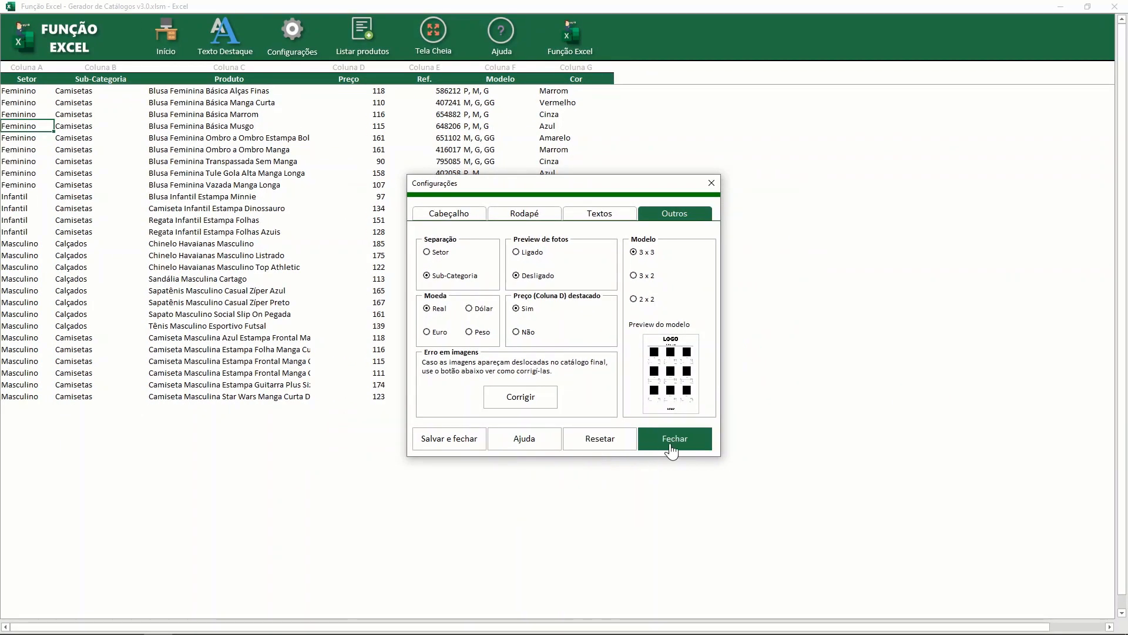
pyautogui.click(672, 448)
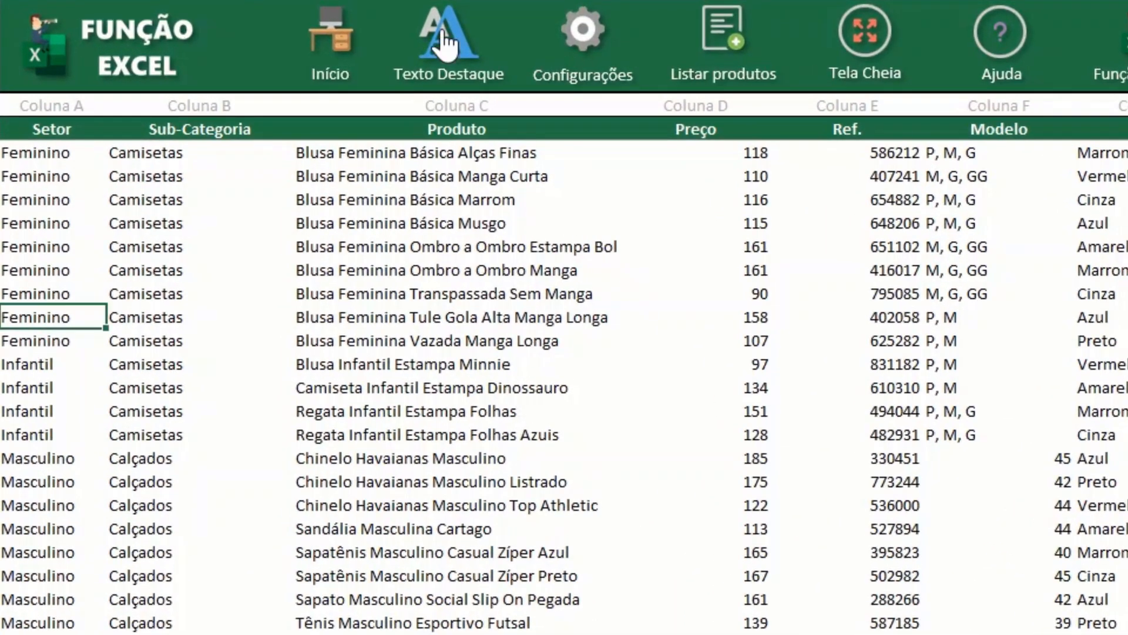
# Step: Review the highlight title, text, positioning and width options for Feminino and Camisetas, then close the dialog without saving
pyautogui.click(443, 39)
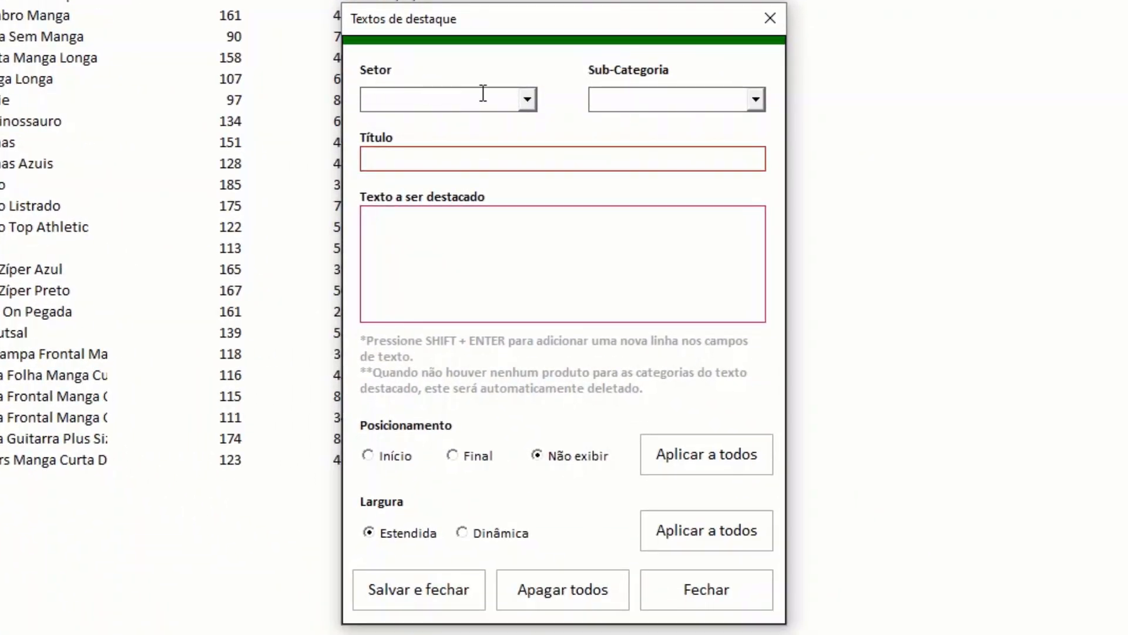
pyautogui.click(527, 100)
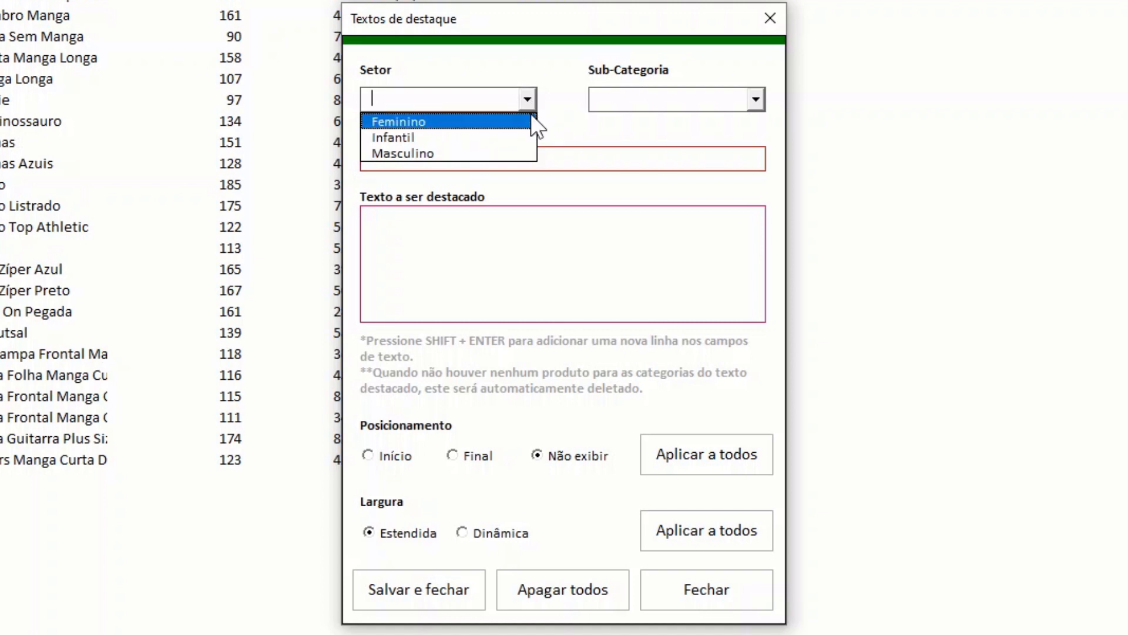
pyautogui.click(441, 122)
pyautogui.click(756, 100)
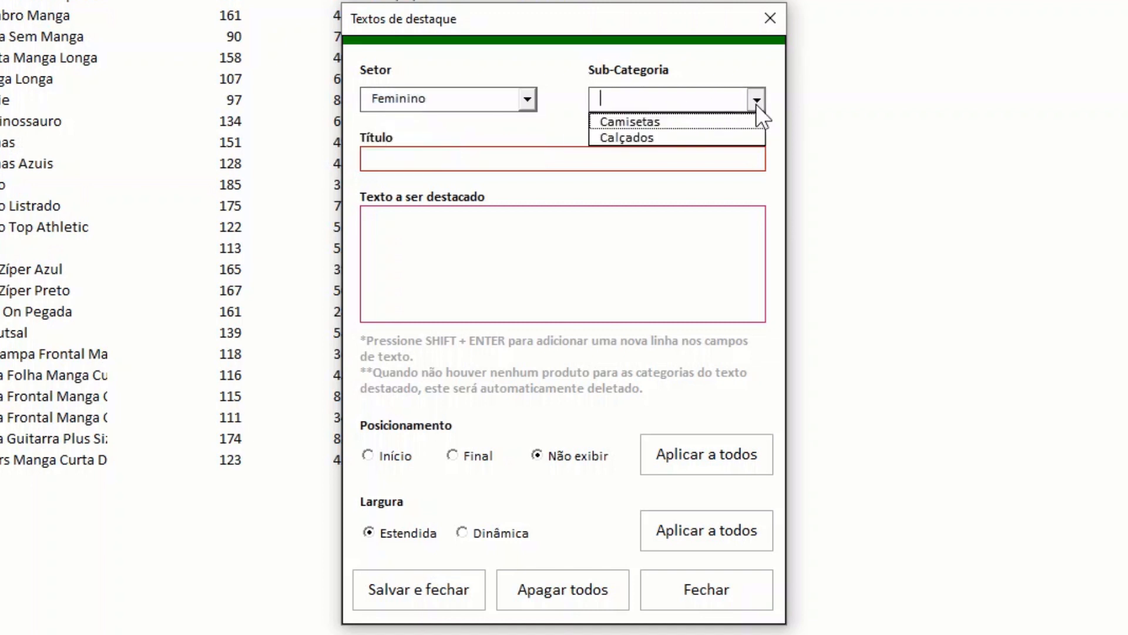
pyautogui.click(733, 122)
pyautogui.moveTo(530, 157); pyautogui.dragTo(357, 161)
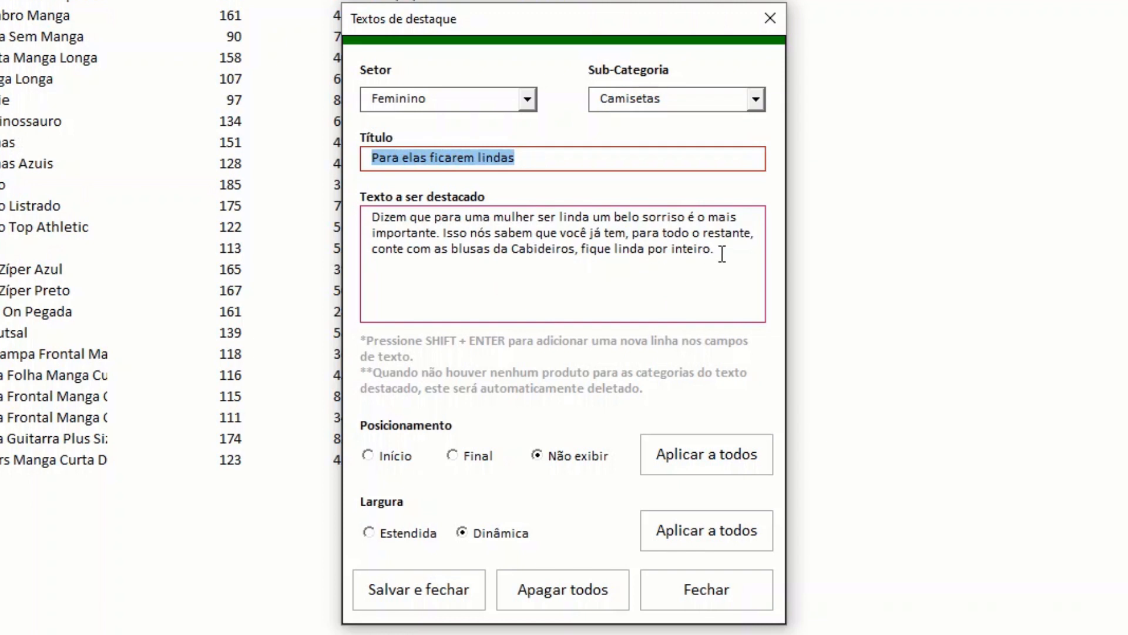
pyautogui.moveTo(735, 250); pyautogui.dragTo(370, 224)
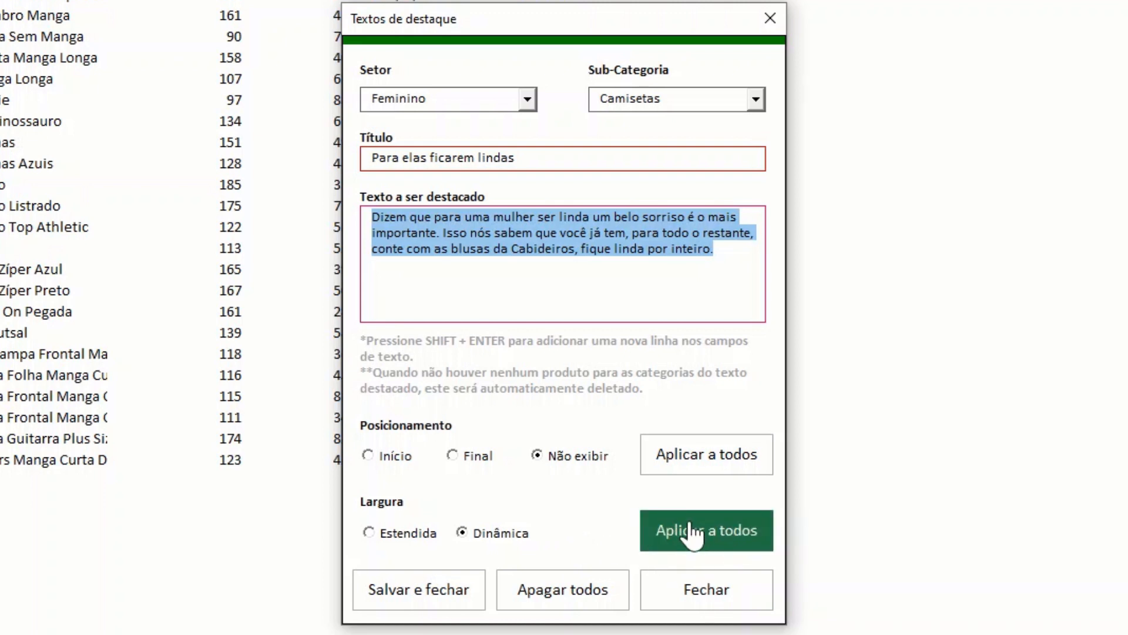
pyautogui.click(704, 590)
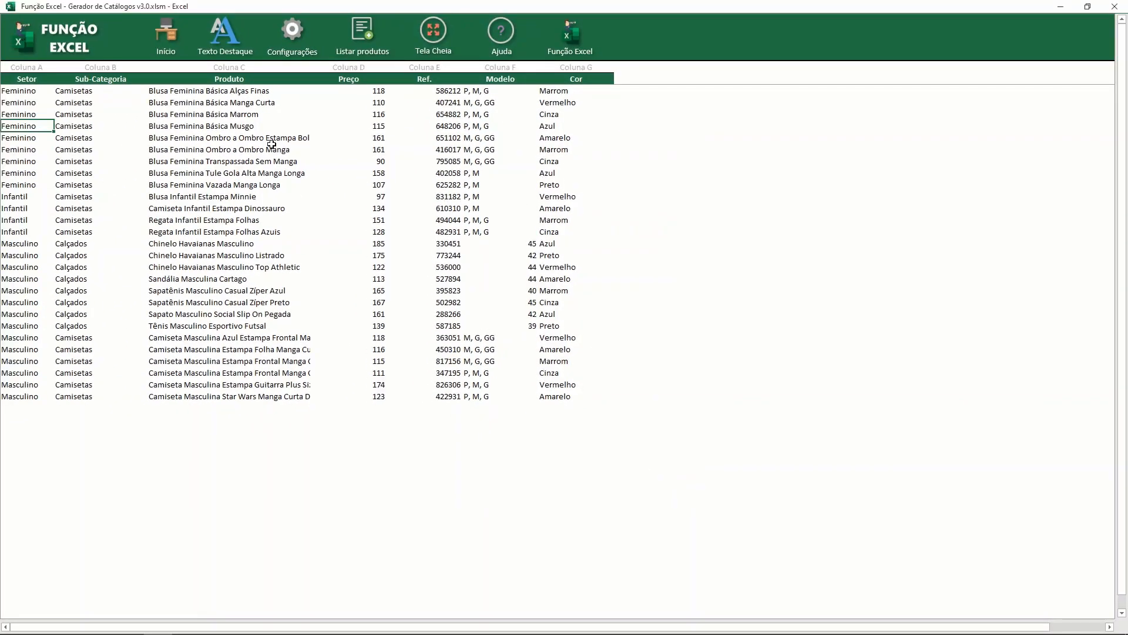
# Step: Return to the start screen, try adding Todas > Todas to the catalogue list, and remove that entry
pyautogui.click(165, 39)
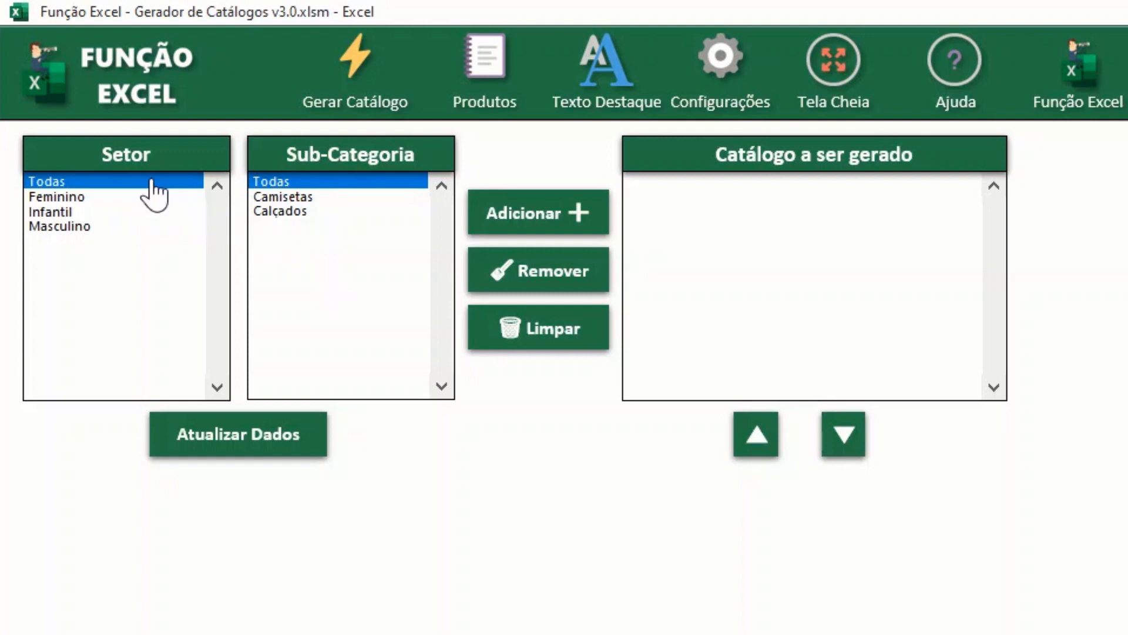
pyautogui.click(520, 220)
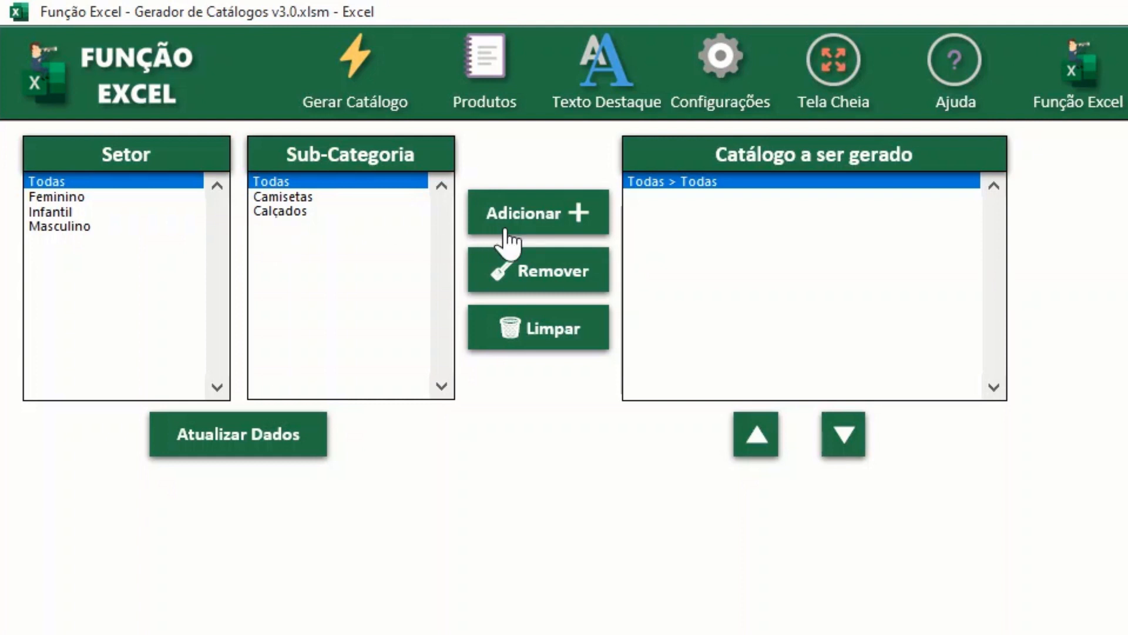
pyautogui.click(528, 276)
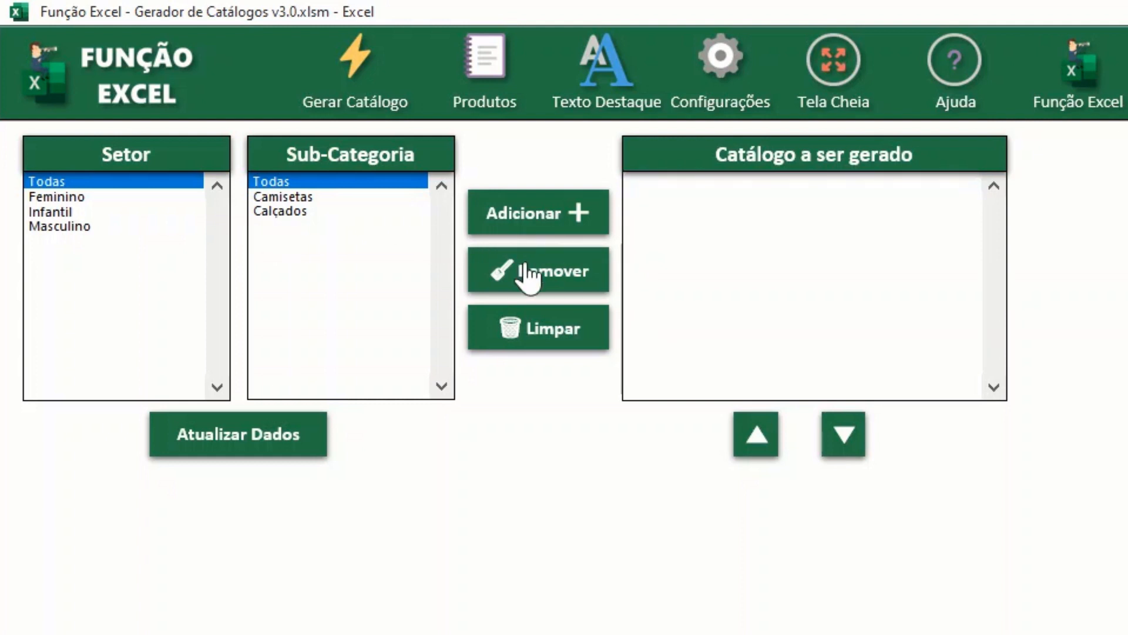
# Step: Add the Masculino, Feminino and Infantil sectors with all sub-categories to the catalogue list, and move Feminino below Infantil
pyautogui.click(71, 227)
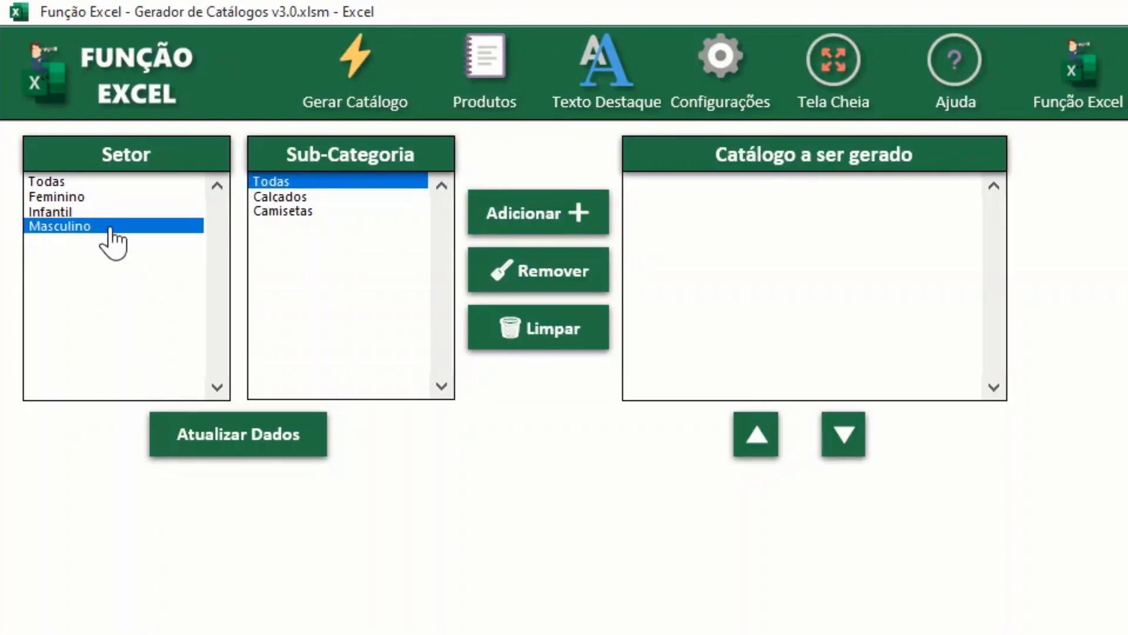
pyautogui.click(507, 210)
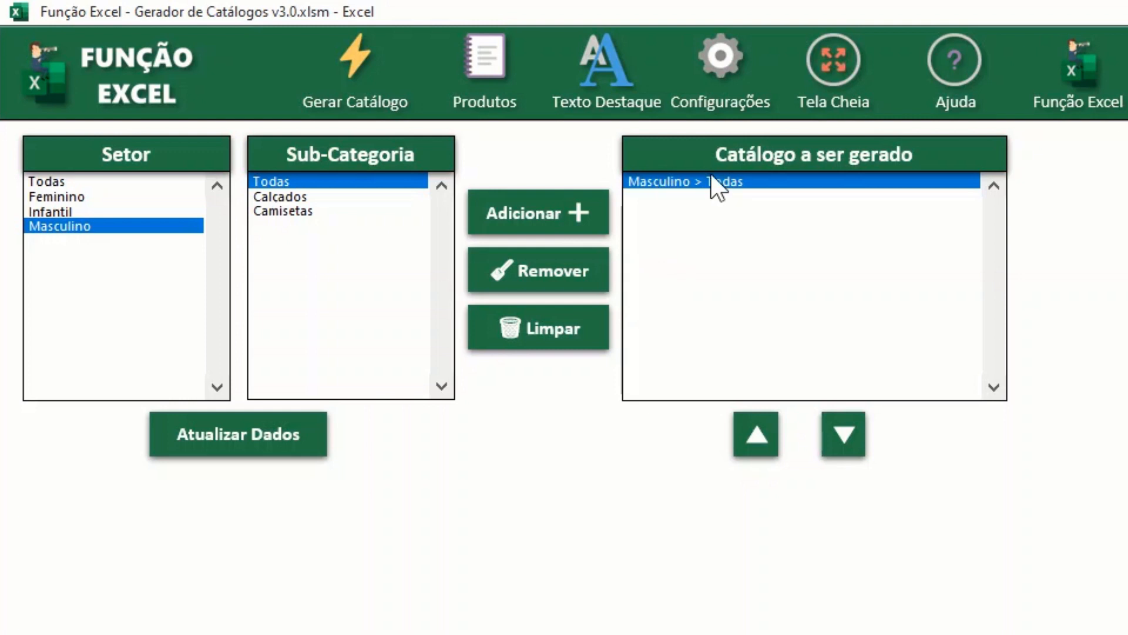
pyautogui.click(106, 195)
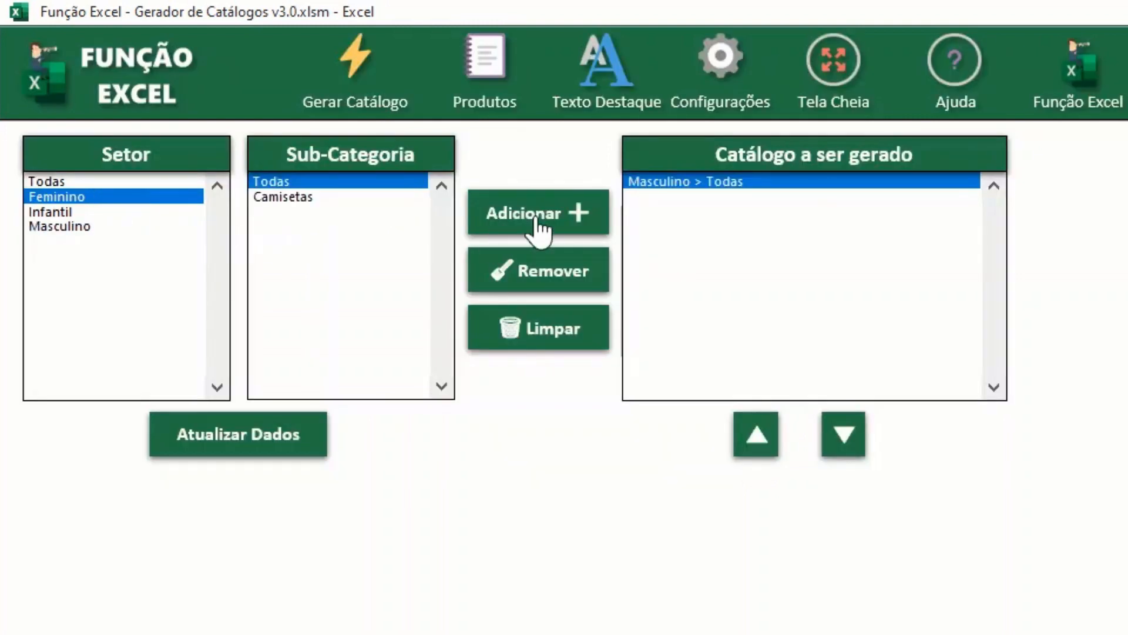
pyautogui.click(535, 220)
pyautogui.click(46, 211)
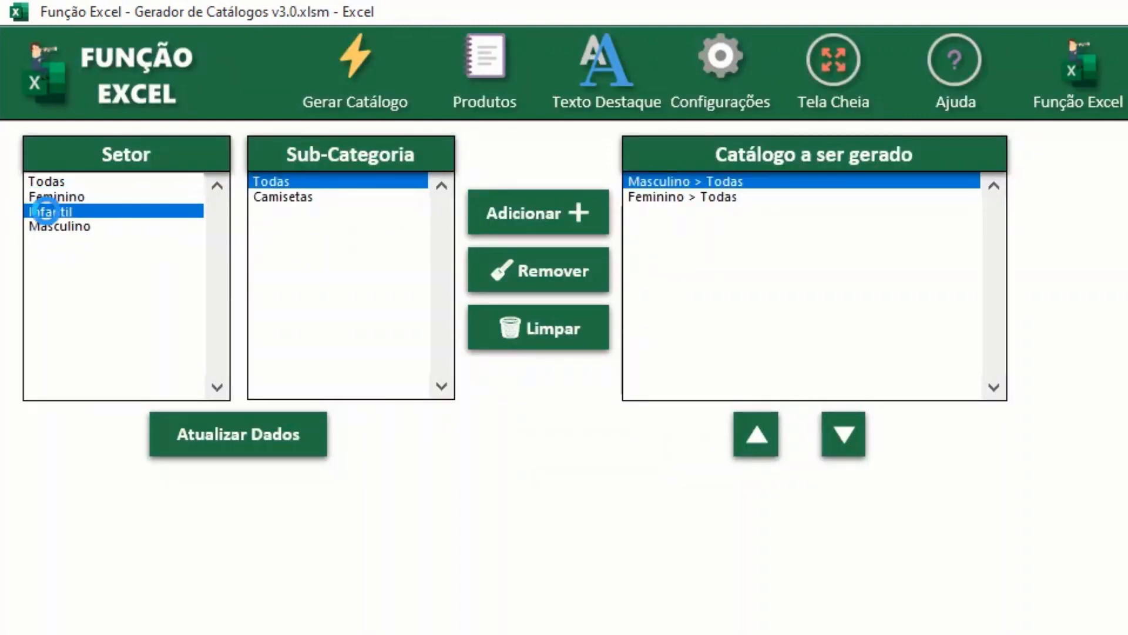
pyautogui.click(512, 221)
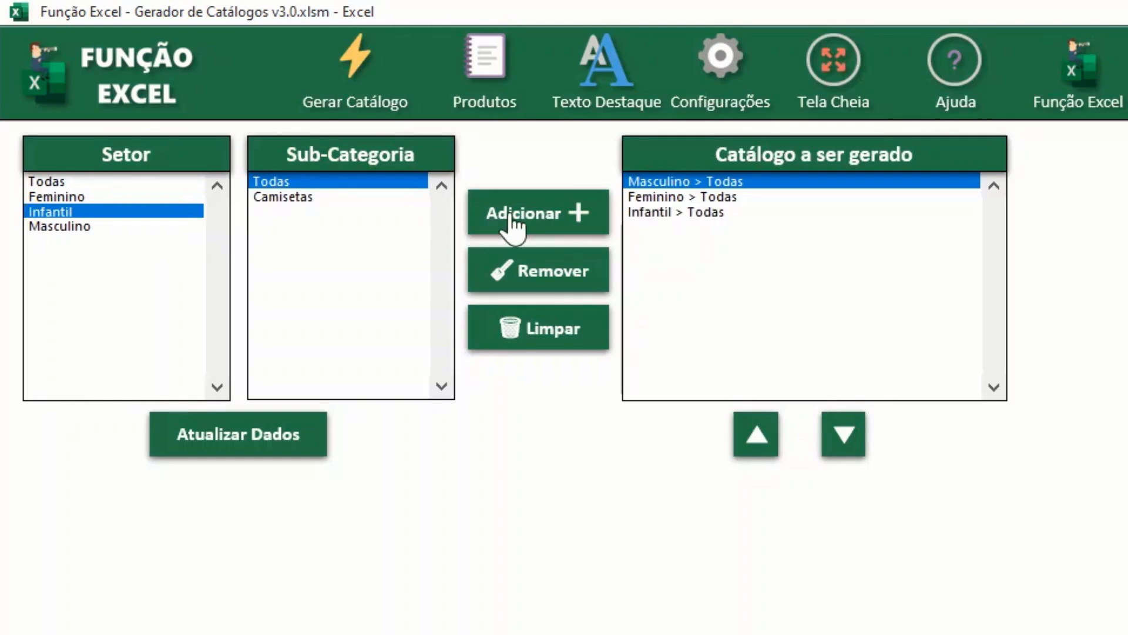
pyautogui.click(693, 199)
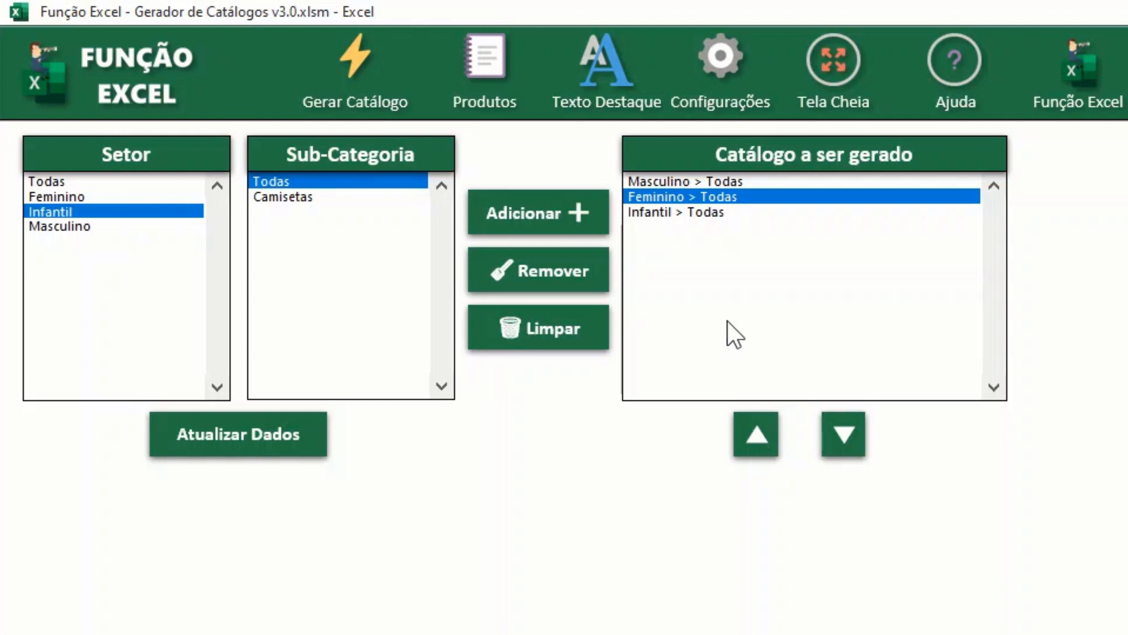
pyautogui.click(842, 437)
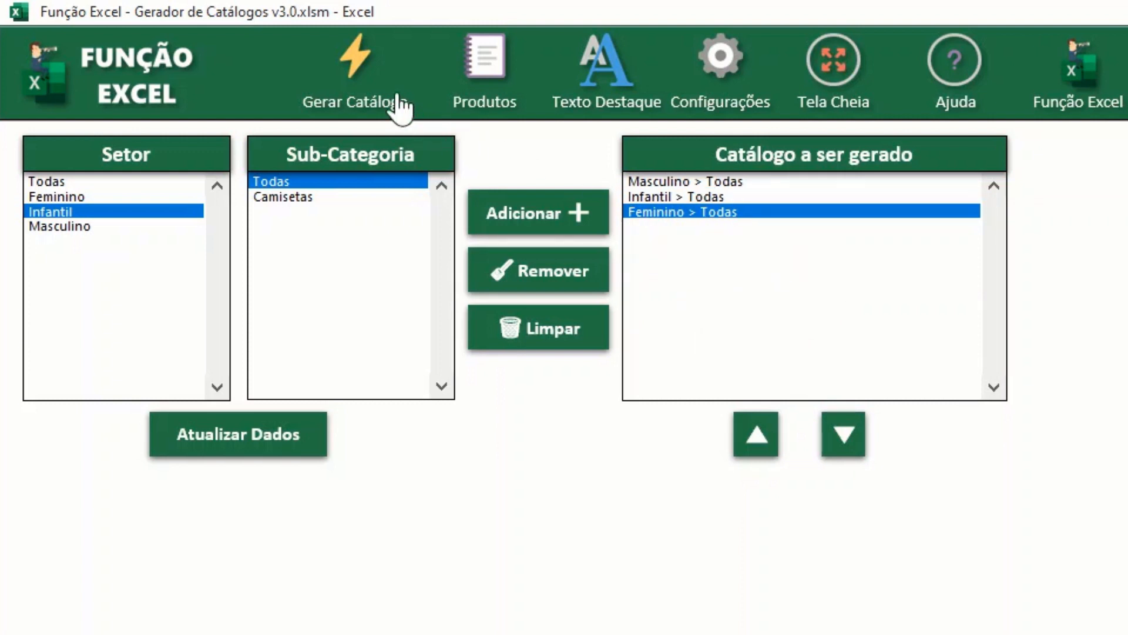
# Step: Generate the catalogue from the listed categories as a file named Catalogo
pyautogui.click(341, 51)
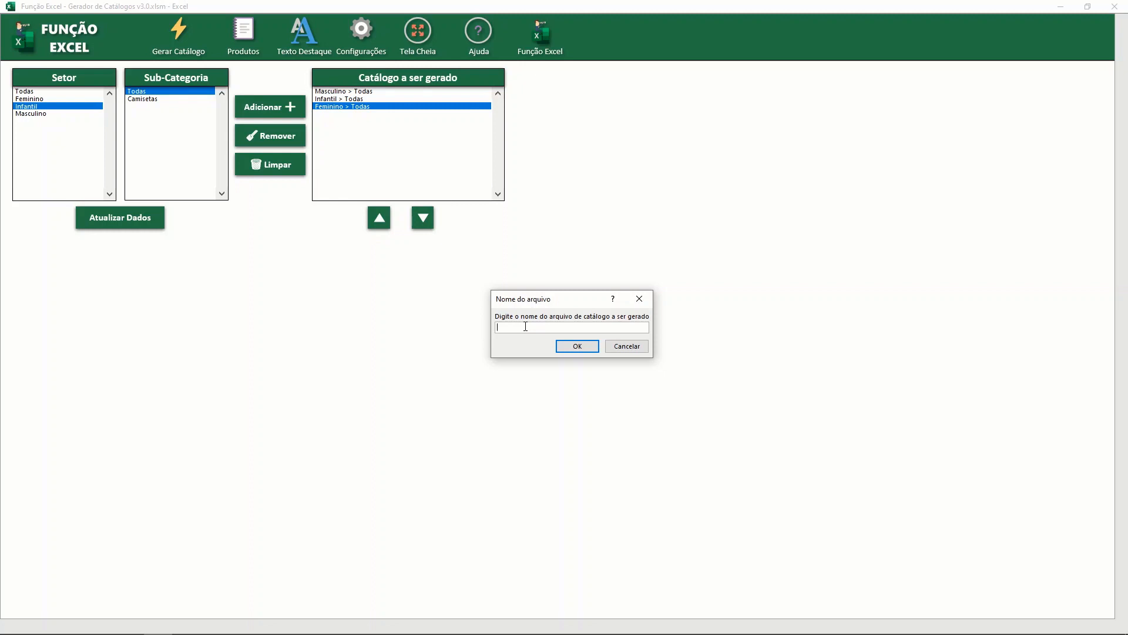
pyautogui.write('talogo')
pyautogui.click(587, 349)
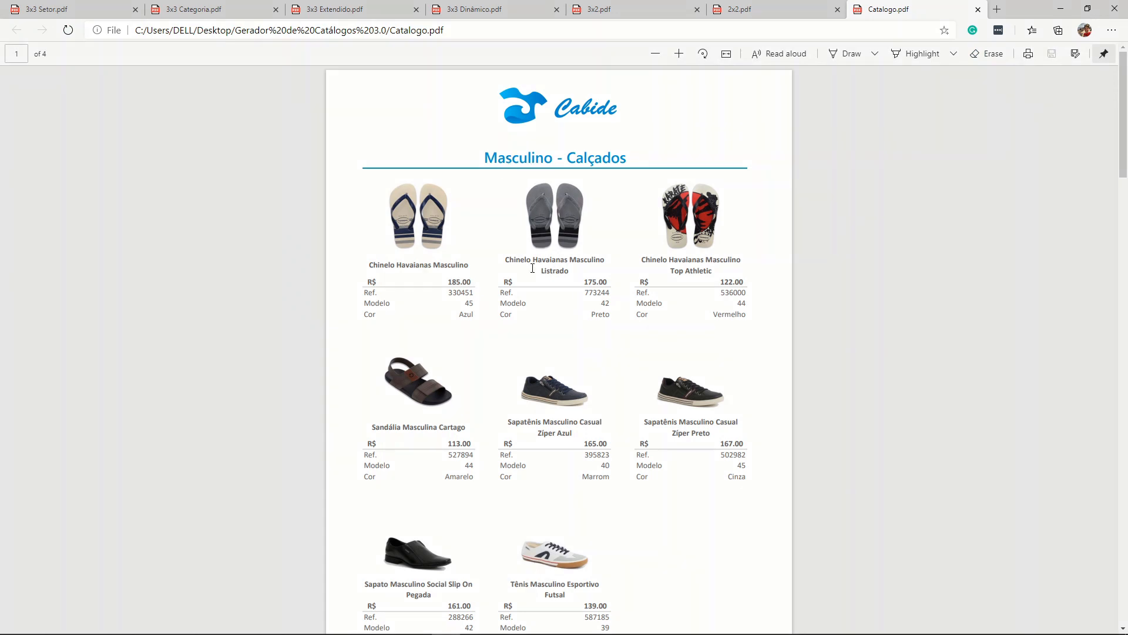
# Step: Look through the pages of the generated Catalogo.pdf, then return to Excel and close the saved-file alert
pyautogui.scroll(-9, 564, 305)
pyautogui.scroll(-20, 517, 296)
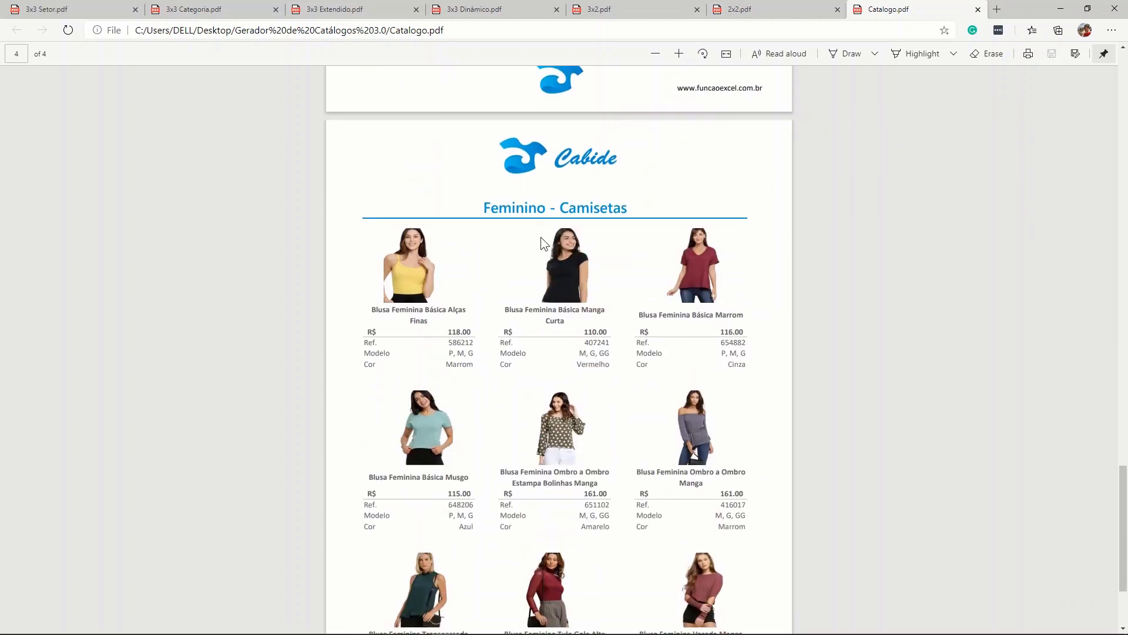
pyautogui.hotkey('alt', 'Tab')
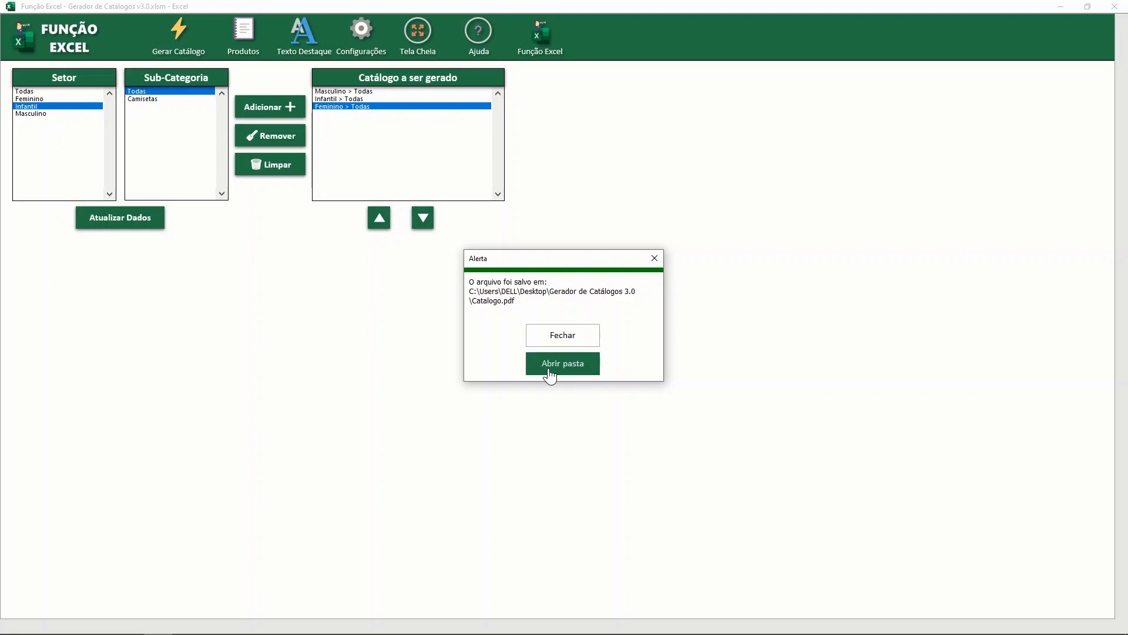
pyautogui.click(579, 341)
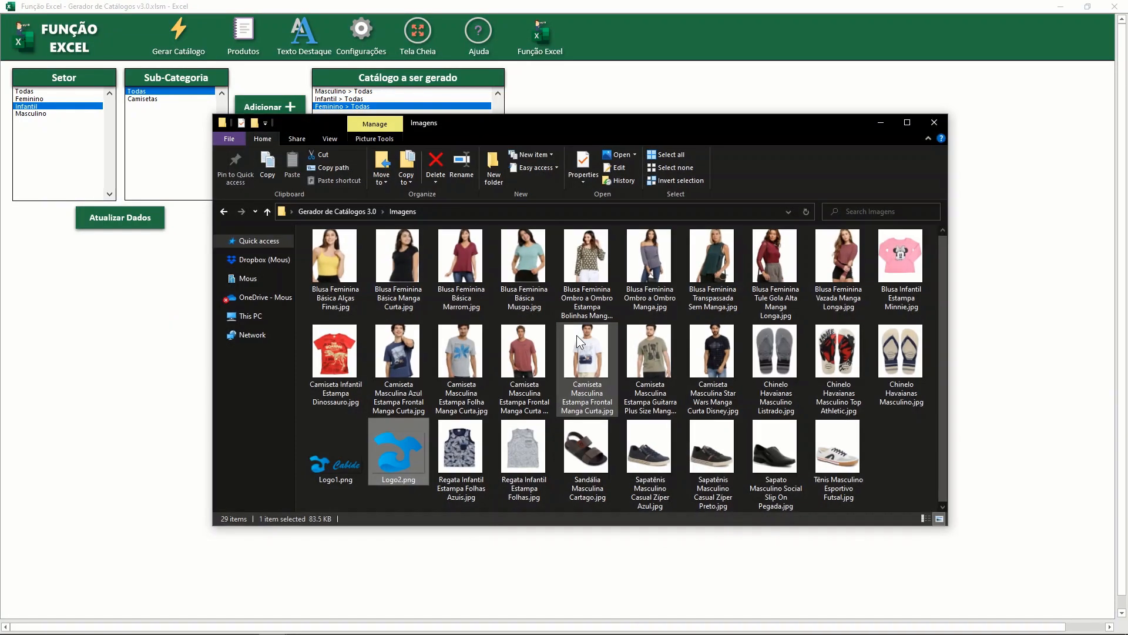
# Step: Locate Catalogo.pdf in the Gerador de Catálogos 3.0 folder, then return to the Excel workbook
pyautogui.hotkey('alt', 'Left')
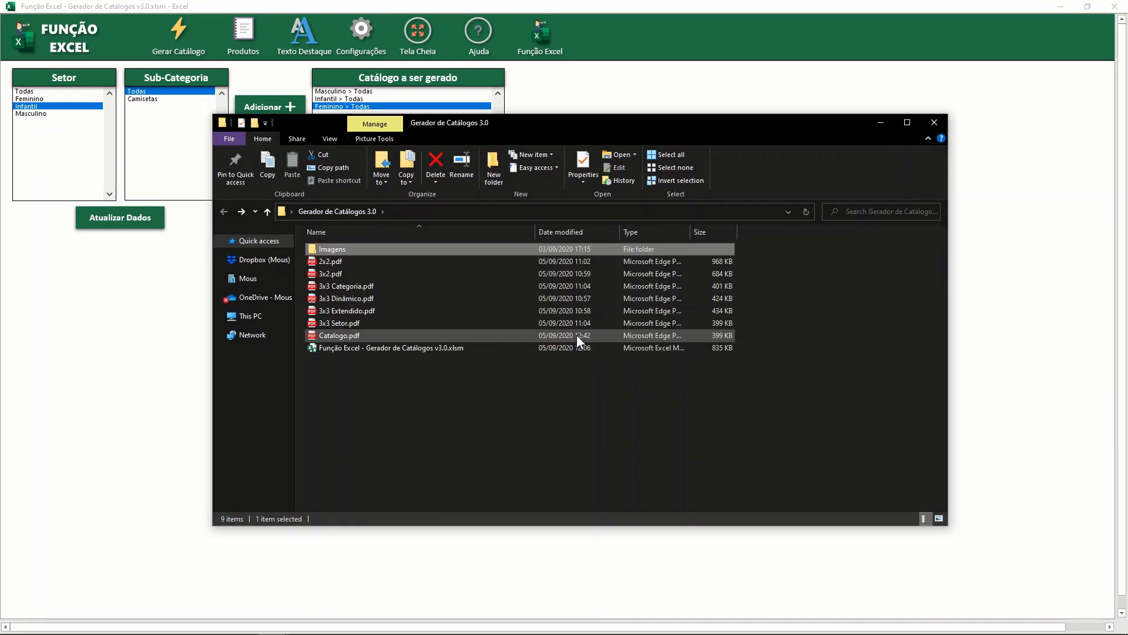
pyautogui.click(541, 384)
pyautogui.click(370, 336)
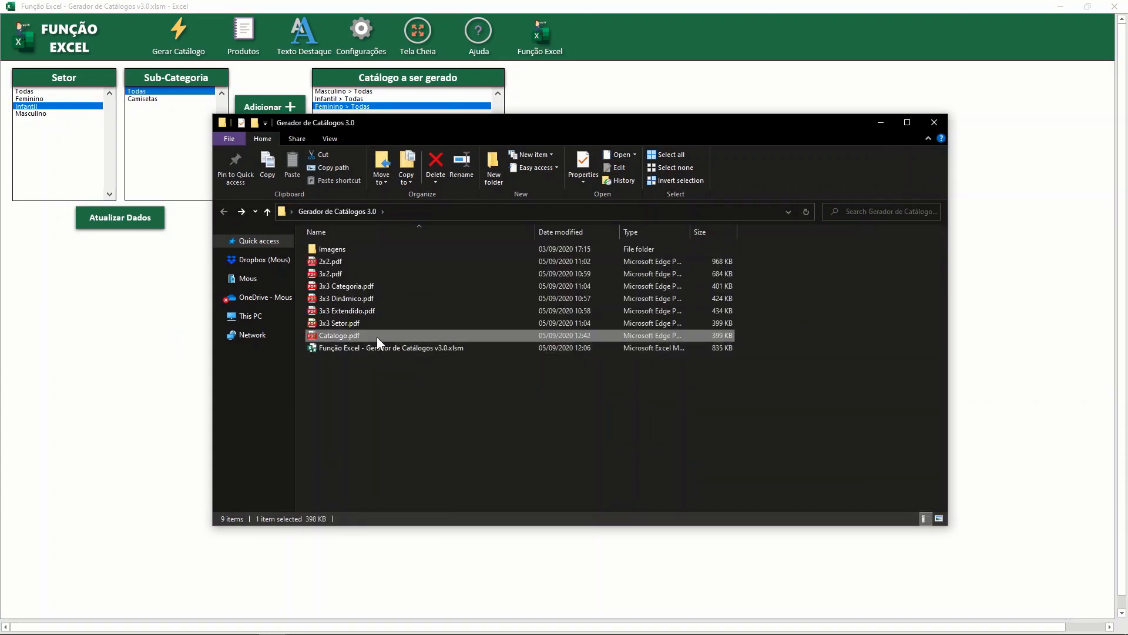
pyautogui.click(171, 315)
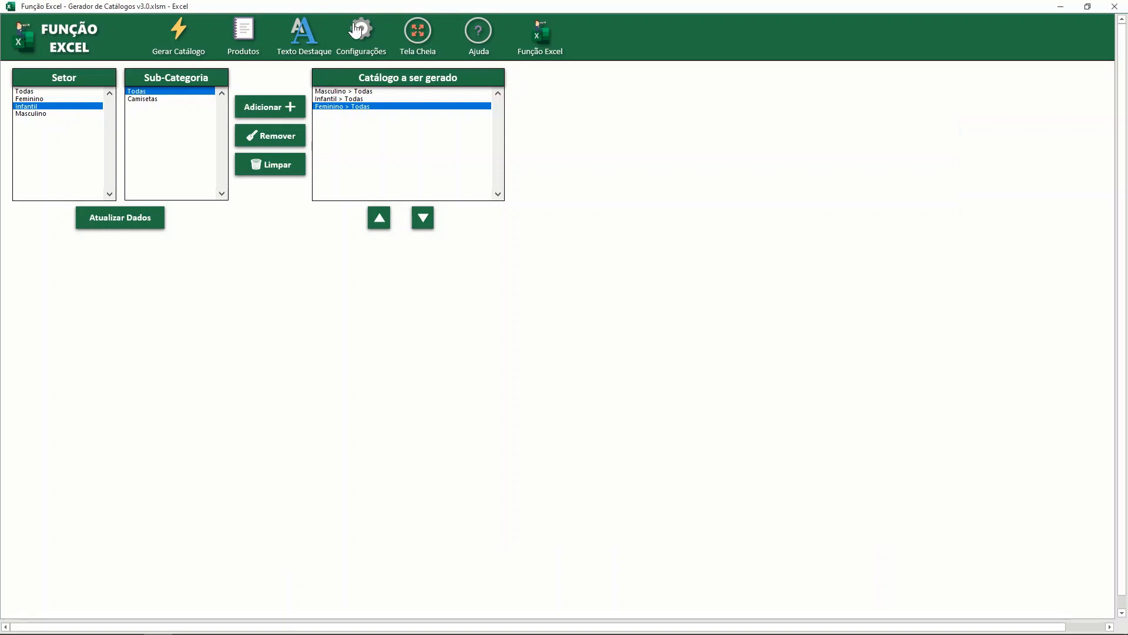
# Step: Select the Dinâmica width, apply the Não exibir positioning to all highlight texts, and save the highlight text options
pyautogui.click(305, 28)
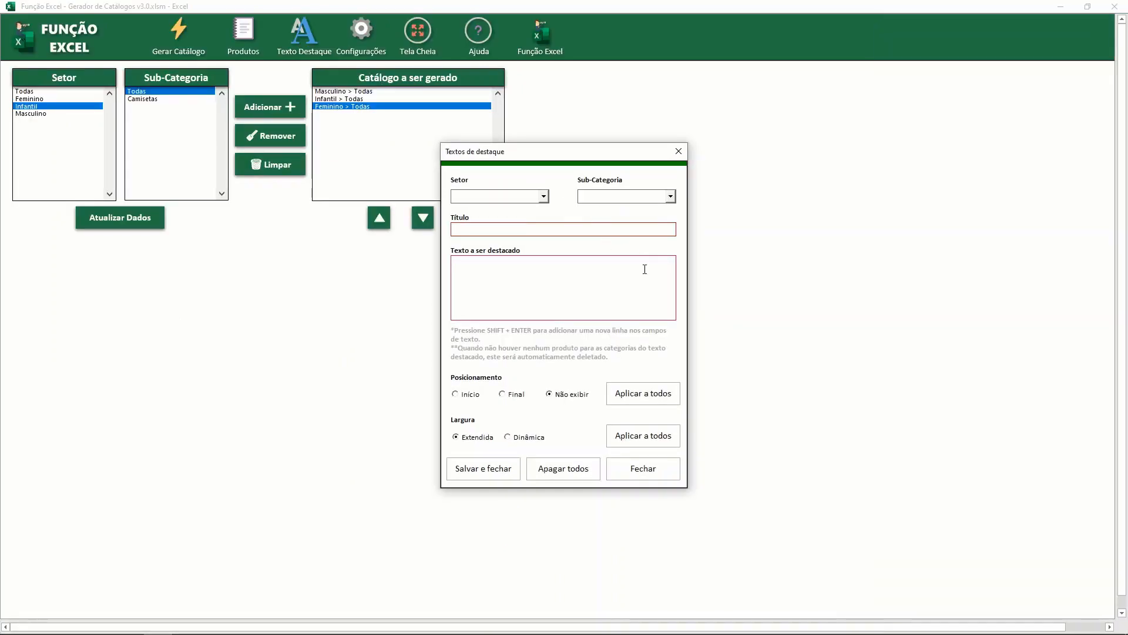
pyautogui.click(529, 437)
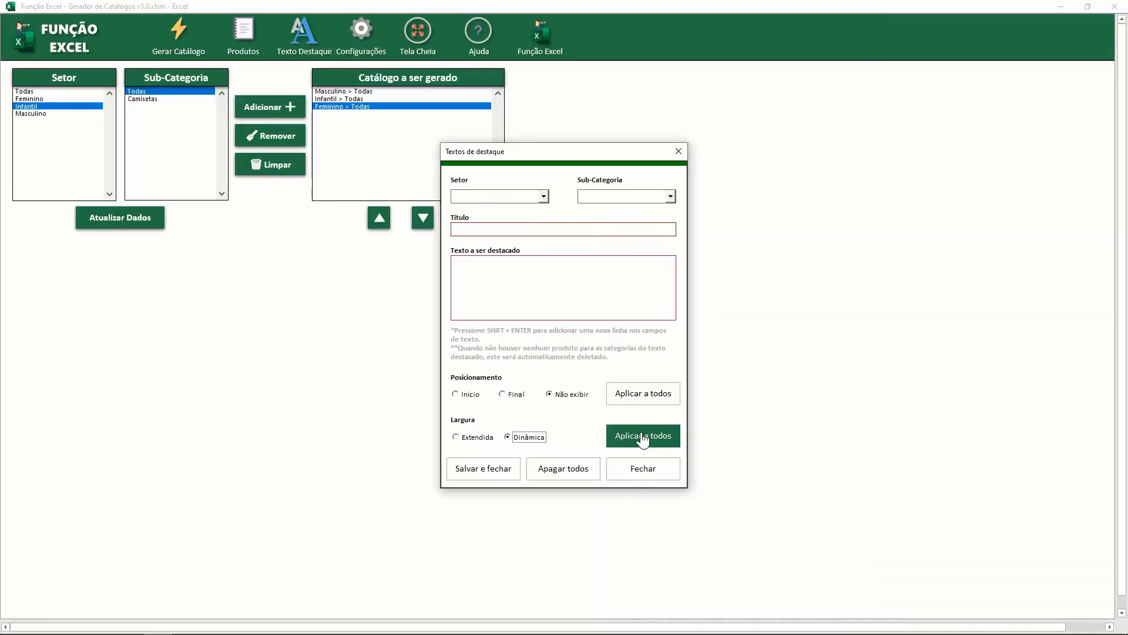
pyautogui.click(647, 399)
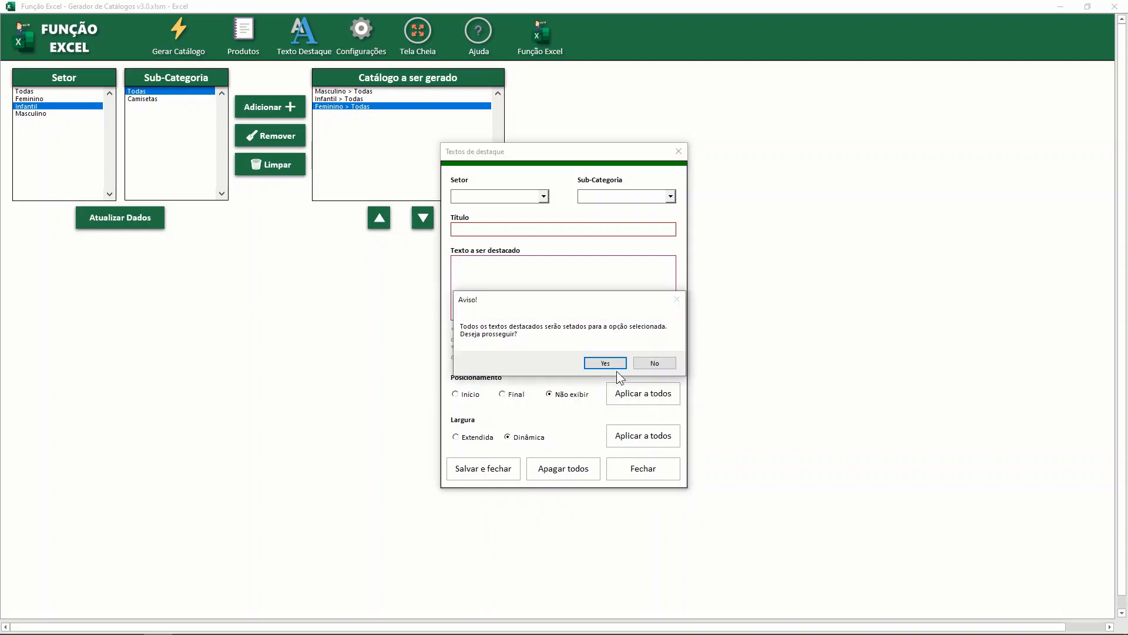
pyautogui.click(616, 363)
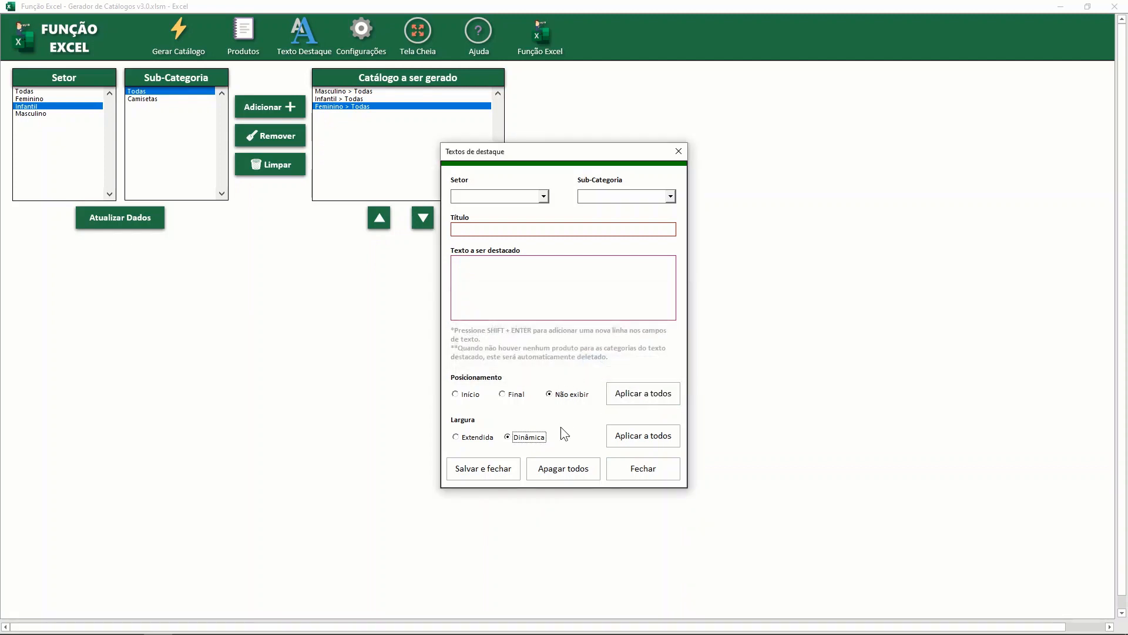
pyautogui.click(510, 472)
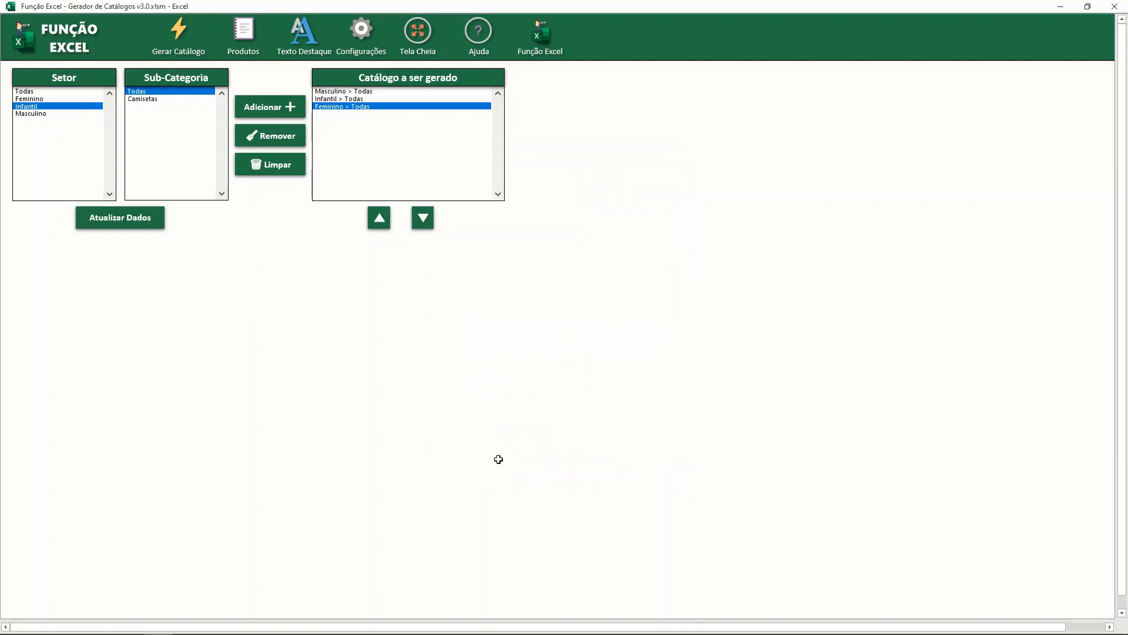
# Step: Set the catalogue model to 3 x 2 in the generator's settings
pyautogui.click(355, 43)
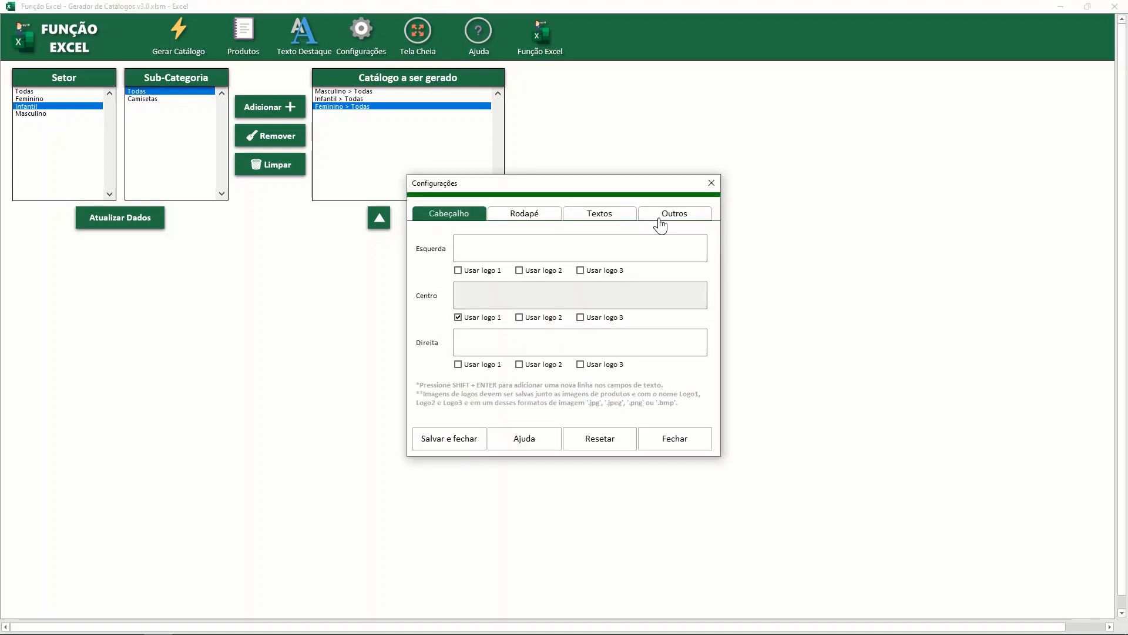
pyautogui.click(666, 223)
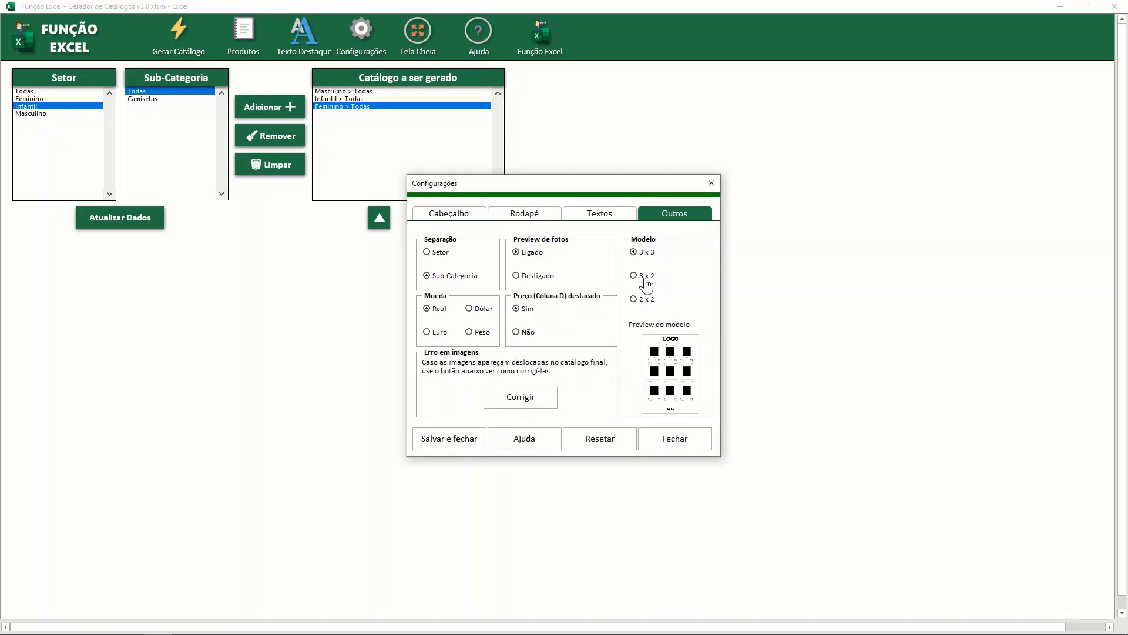
pyautogui.click(646, 284)
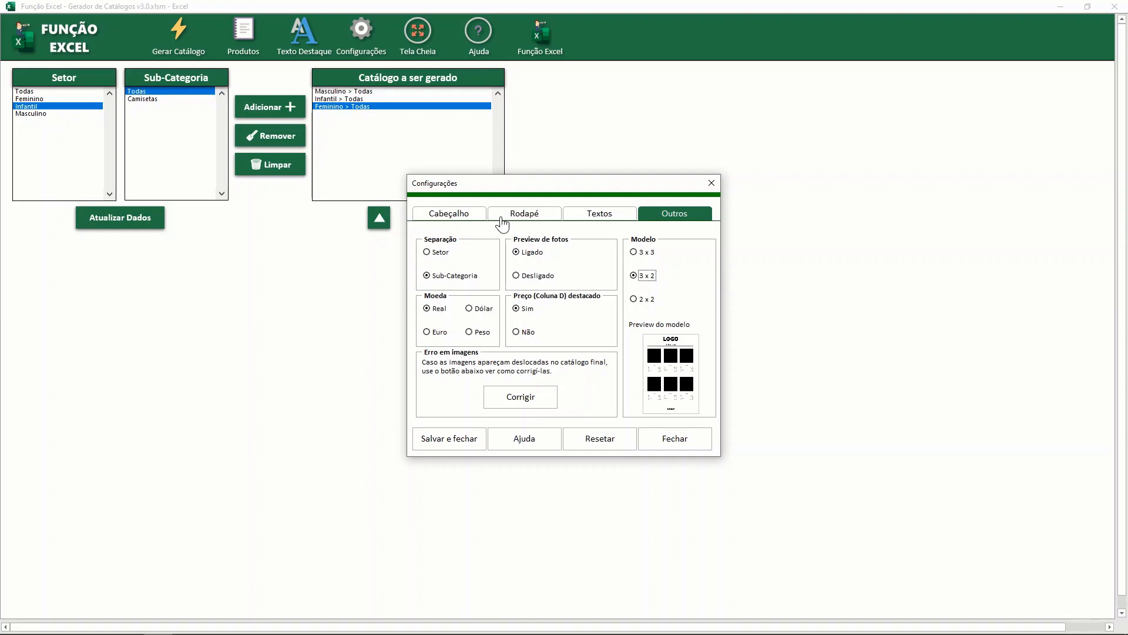
# Step: Change the product information font to Arial and save the settings
pyautogui.click(588, 217)
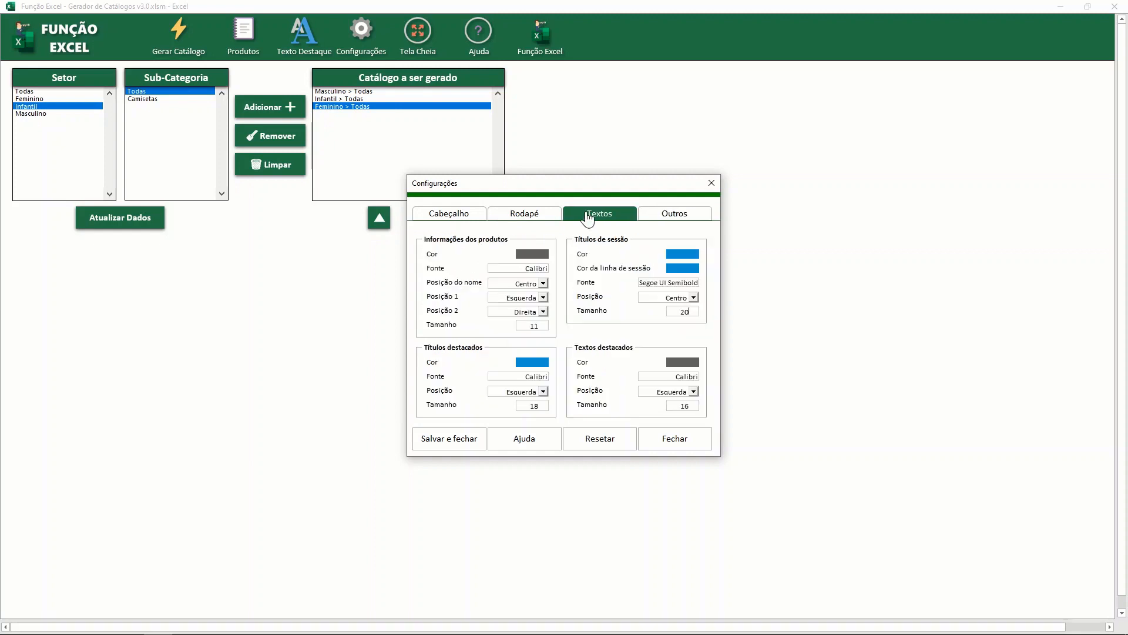
pyautogui.click(528, 270)
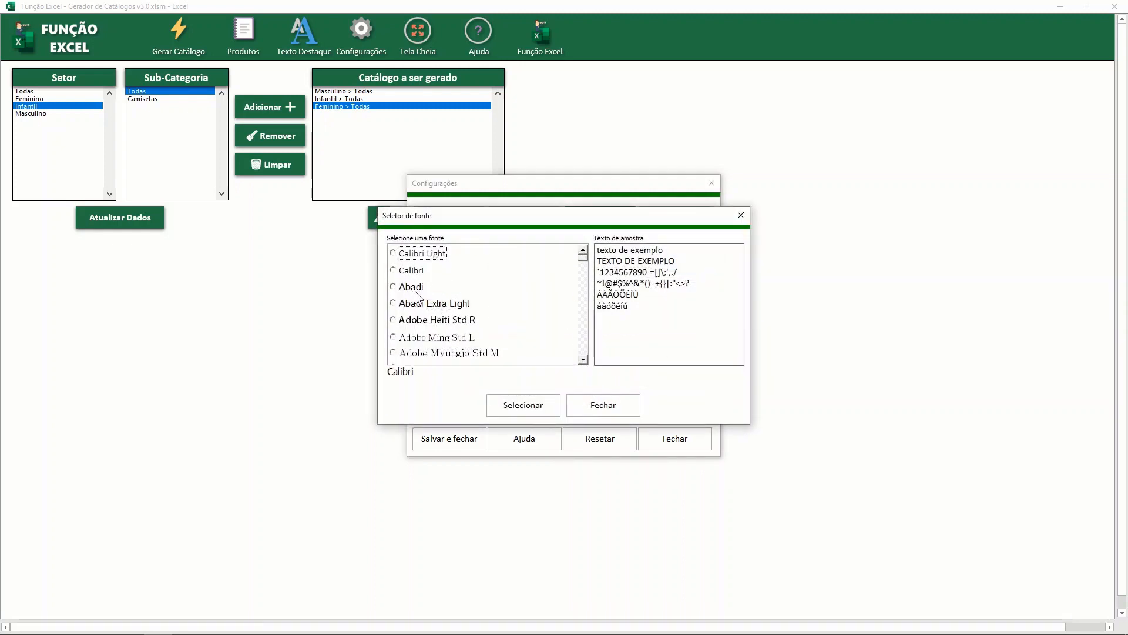
pyautogui.click(427, 352)
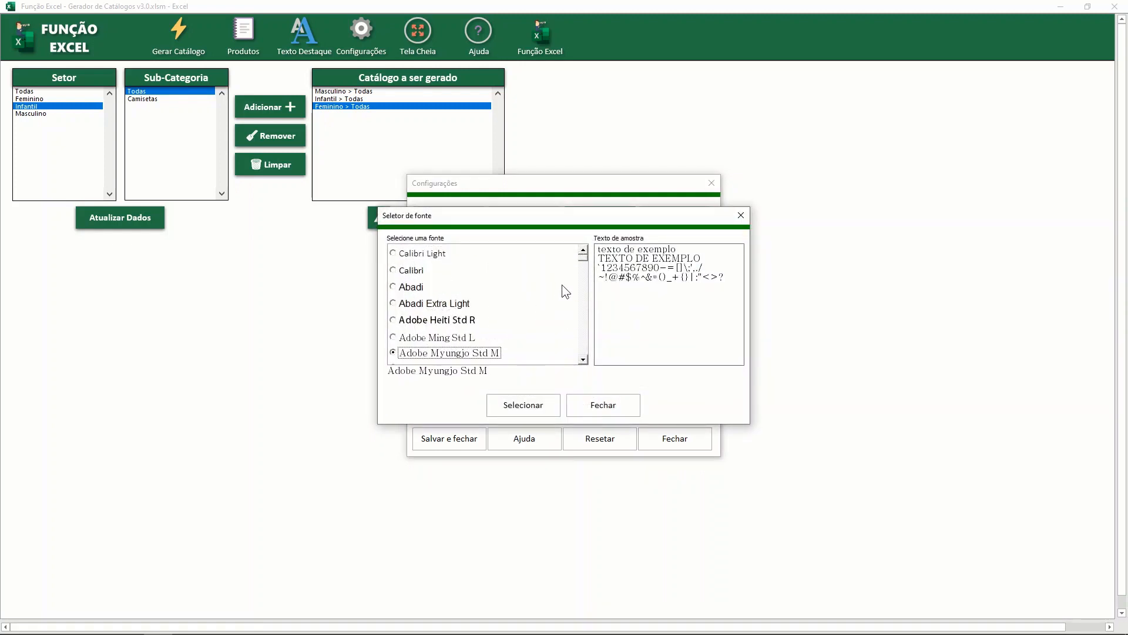
pyautogui.click(584, 359)
pyautogui.click(584, 360)
pyautogui.click(583, 360)
pyautogui.click(584, 359)
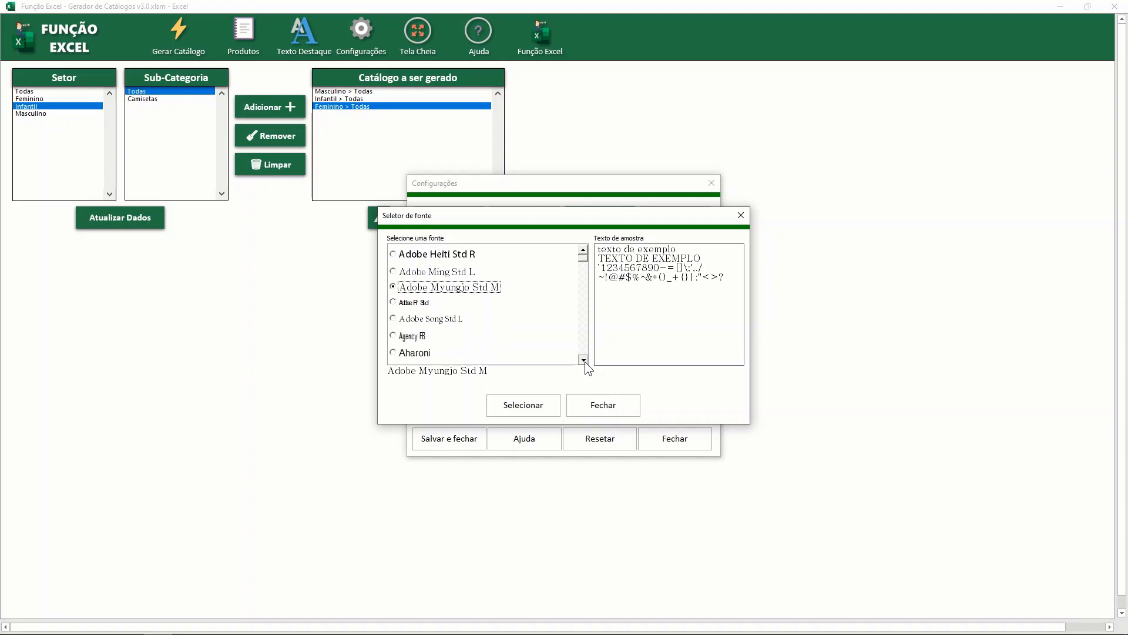
pyautogui.click(583, 359)
pyautogui.click(583, 360)
pyautogui.click(584, 360)
pyautogui.click(584, 360)
pyautogui.click(584, 360)
pyautogui.click(583, 360)
pyautogui.click(583, 360)
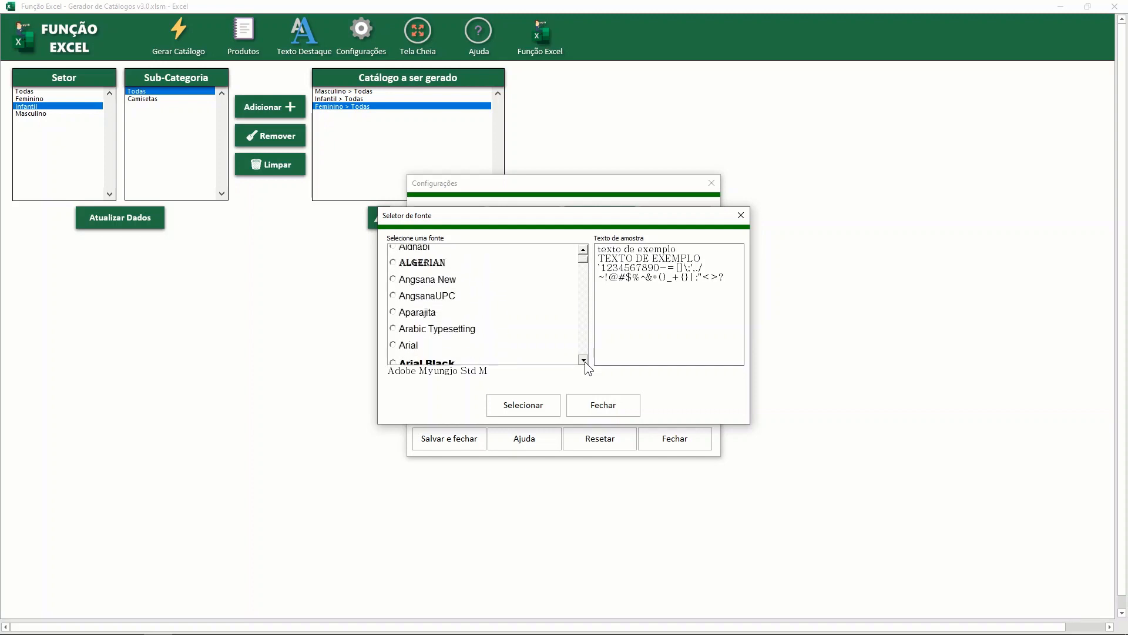
pyautogui.click(584, 360)
pyautogui.click(412, 328)
pyautogui.click(522, 405)
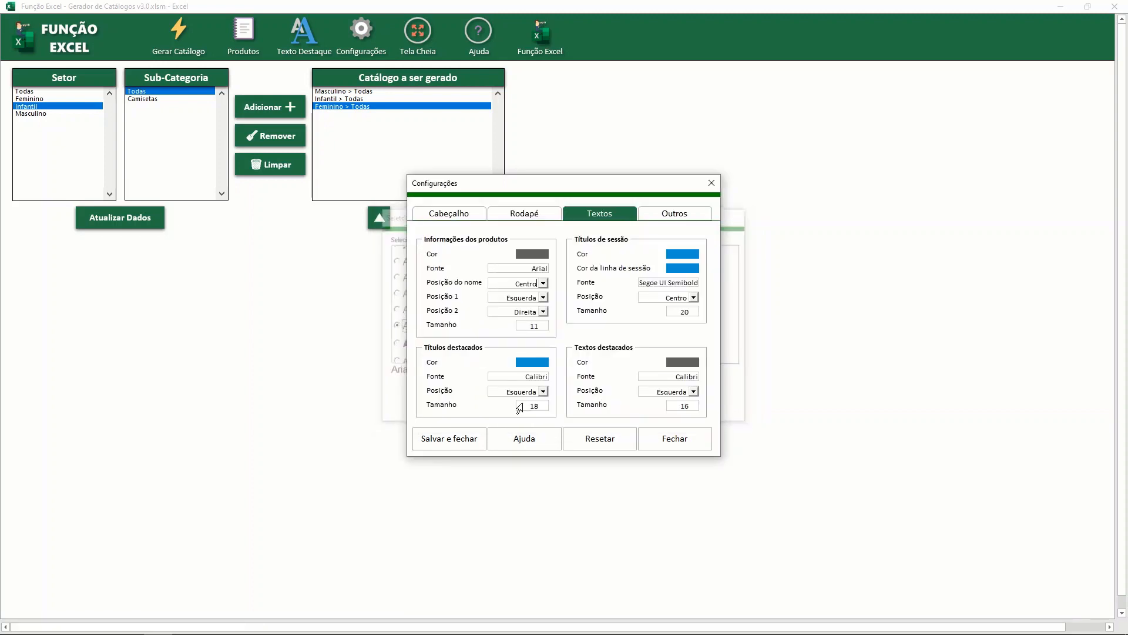
pyautogui.click(474, 438)
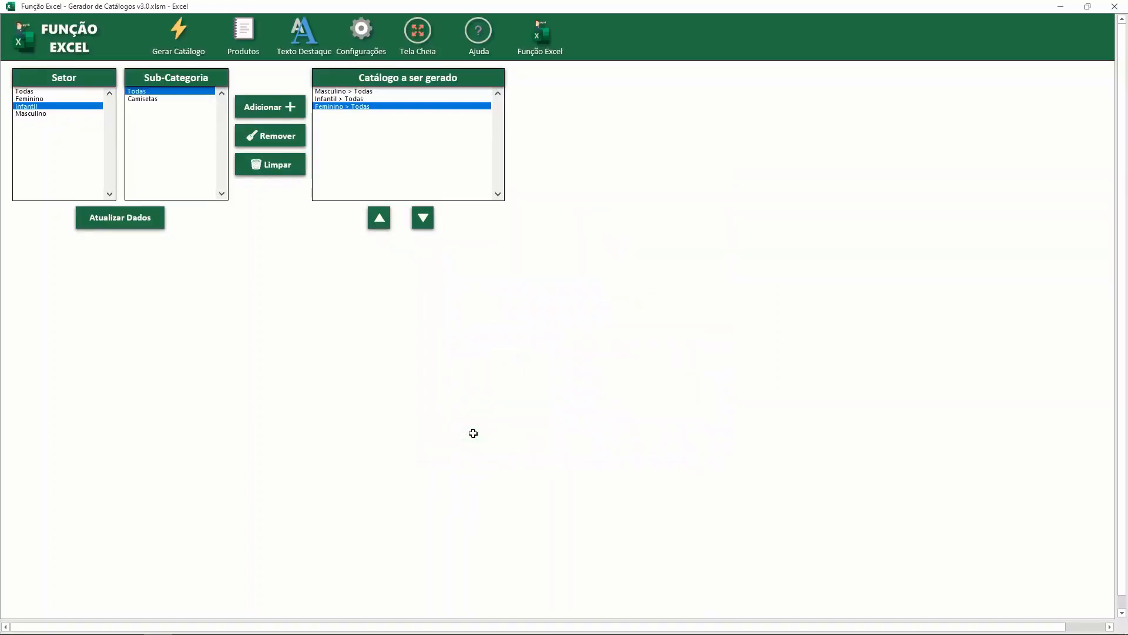
# Step: Clear the catalogue list and add all sectors with all sub-categories as Todas > Todas
pyautogui.click(277, 167)
pyautogui.click(39, 92)
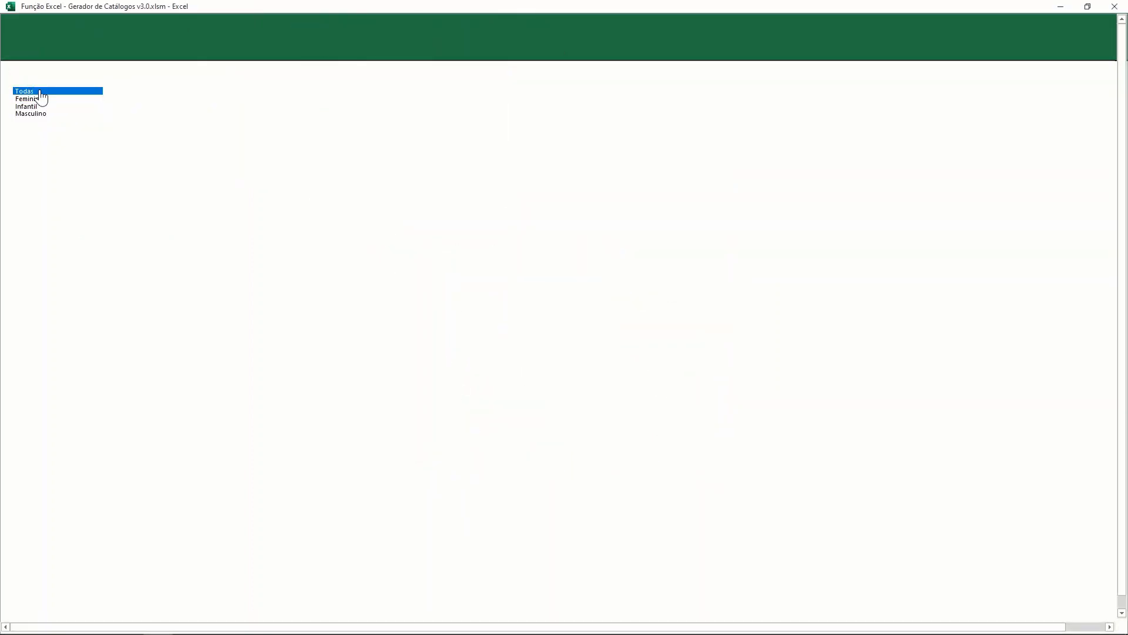
pyautogui.click(272, 113)
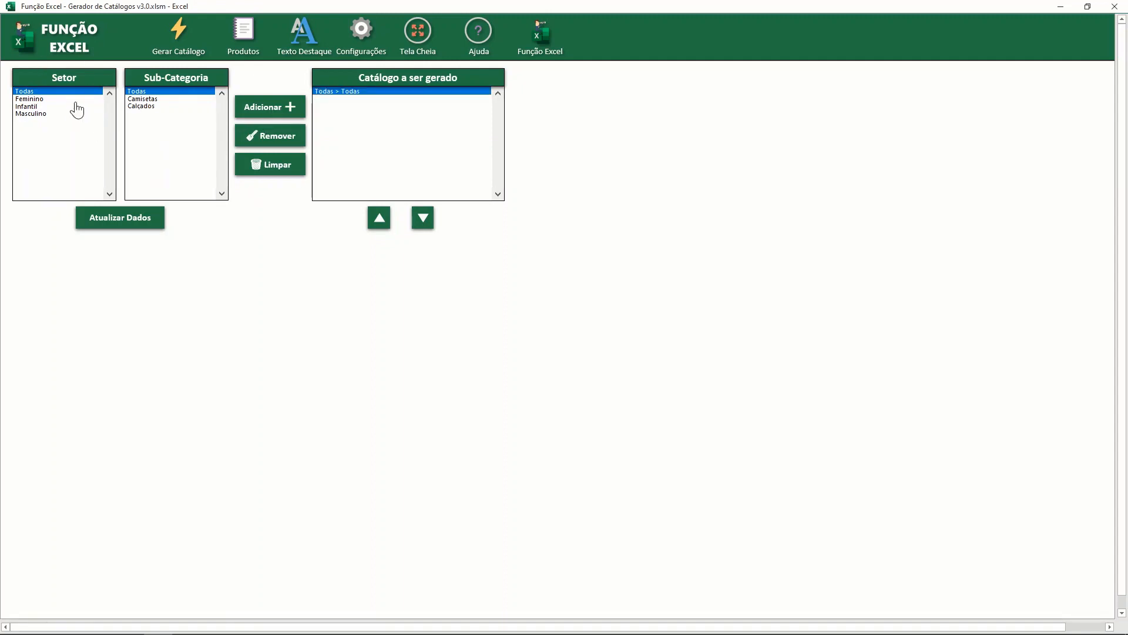
# Step: Generate the catalogue as a file named Exemplo
pyautogui.click(182, 46)
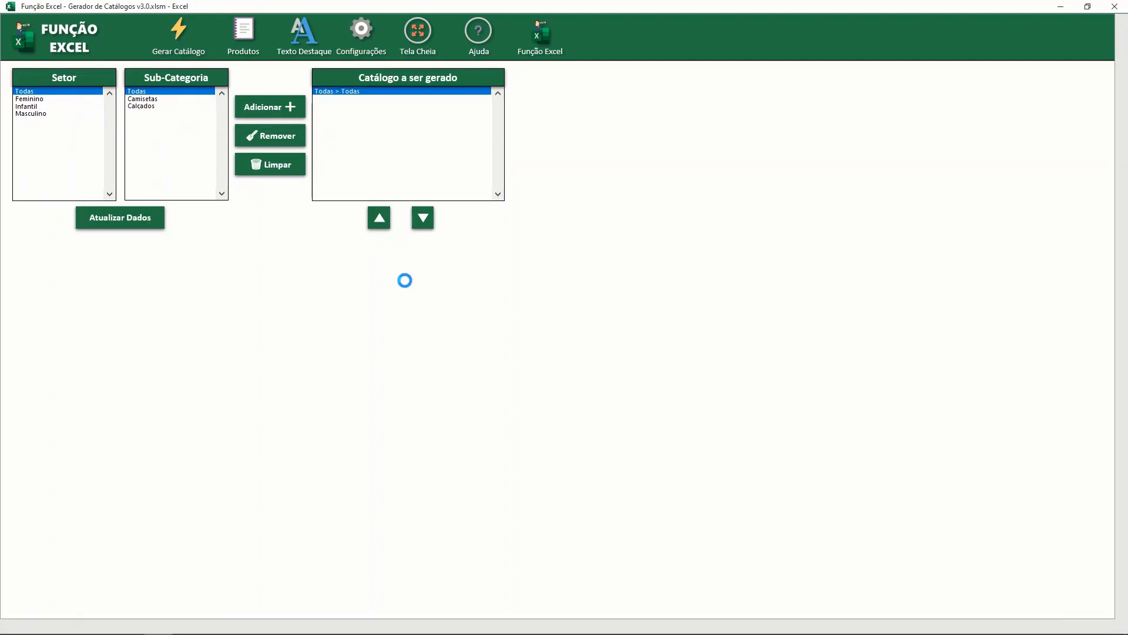
pyautogui.write('Ex')
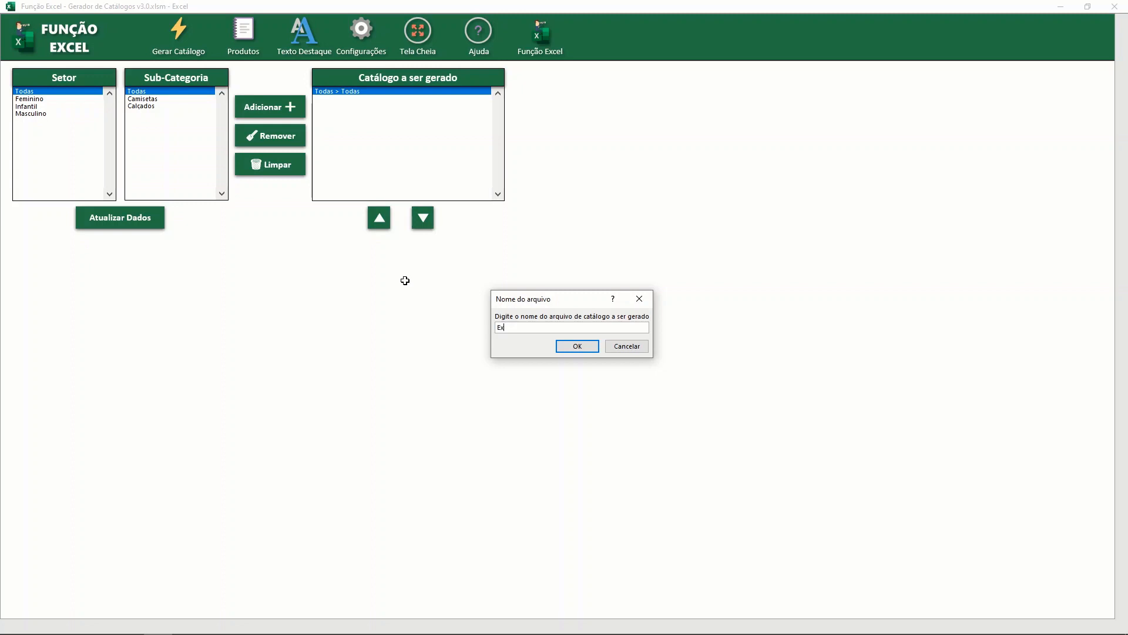
pyautogui.write('emplo')
pyautogui.press('Return')
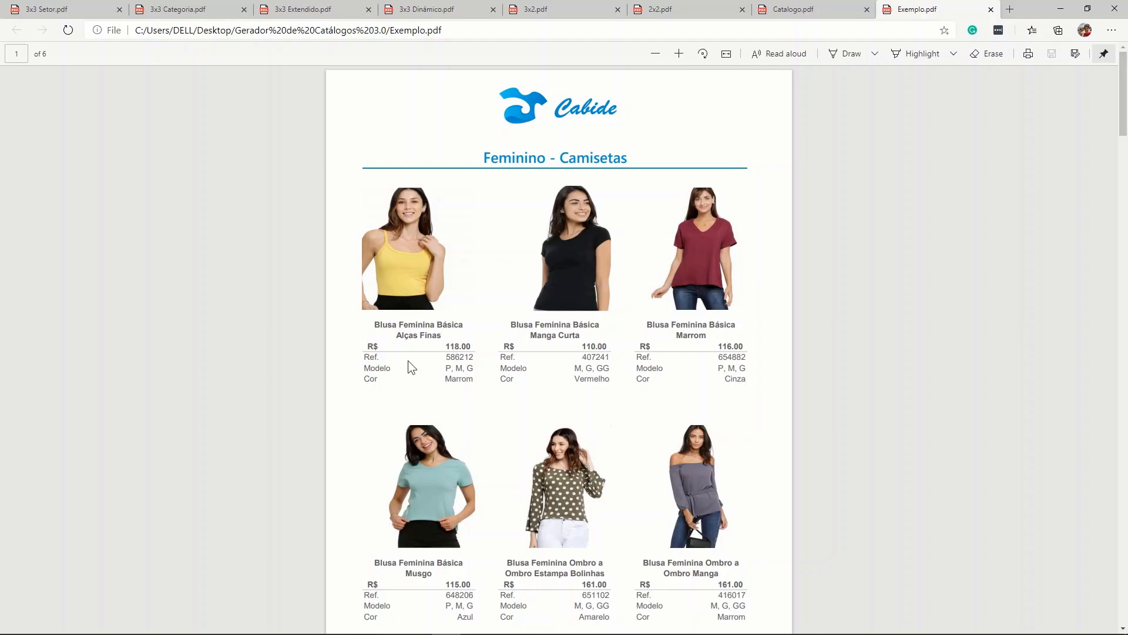
# Step: Examine the product information font and page layout throughout Exemplo.pdf, then return to Excel and close the saved-file alert
pyautogui.moveTo(365, 368); pyautogui.dragTo(507, 385)
pyautogui.click(640, 381)
pyautogui.moveTo(647, 381); pyautogui.dragTo(590, 355)
pyautogui.click(600, 356)
pyautogui.scroll(-15, 600, 356)
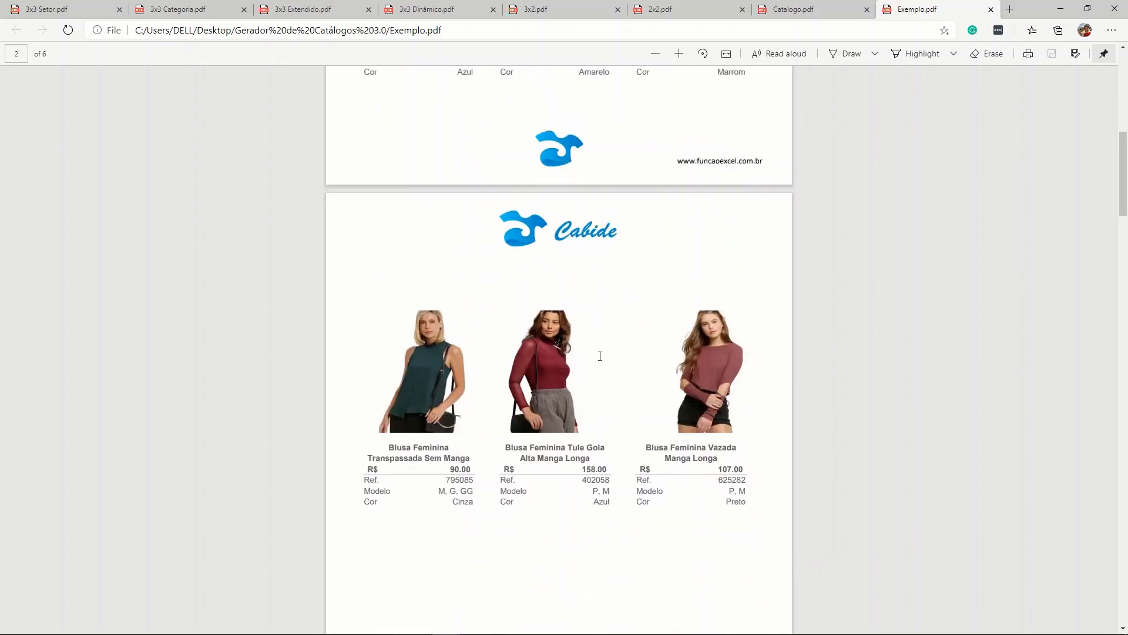
pyautogui.scroll(-20, 600, 356)
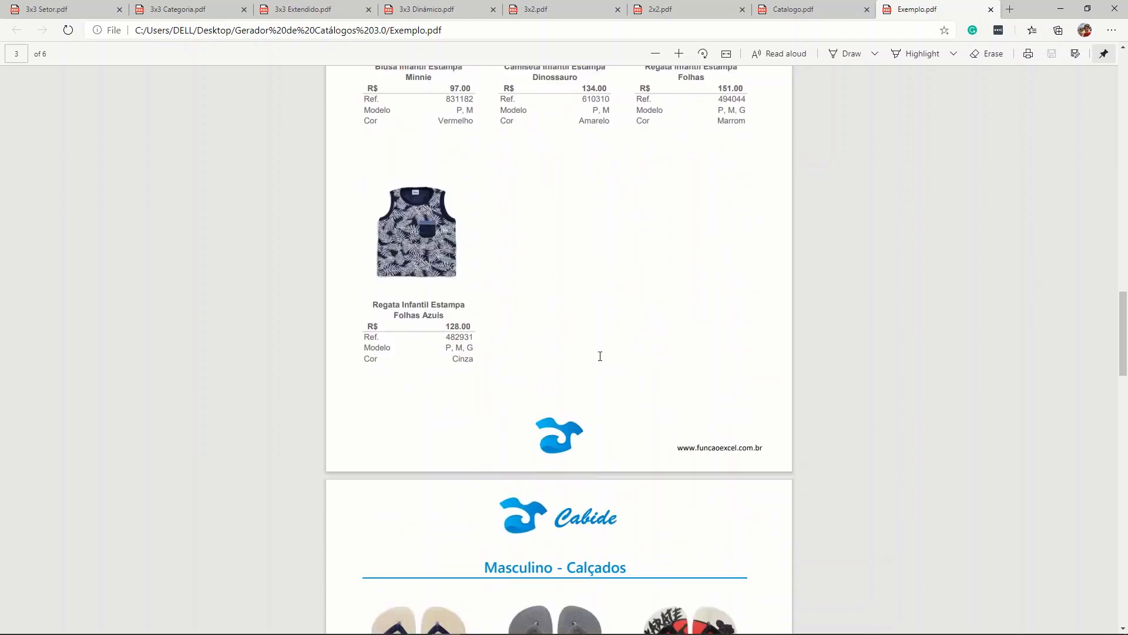
pyautogui.scroll(-10, 600, 356)
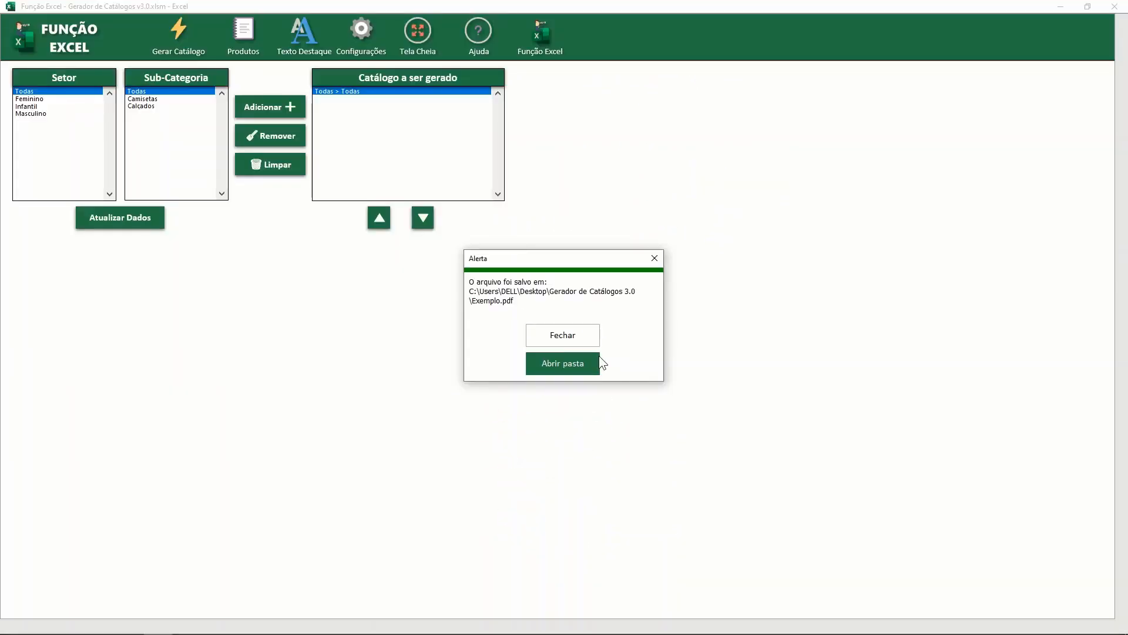
pyautogui.click(589, 336)
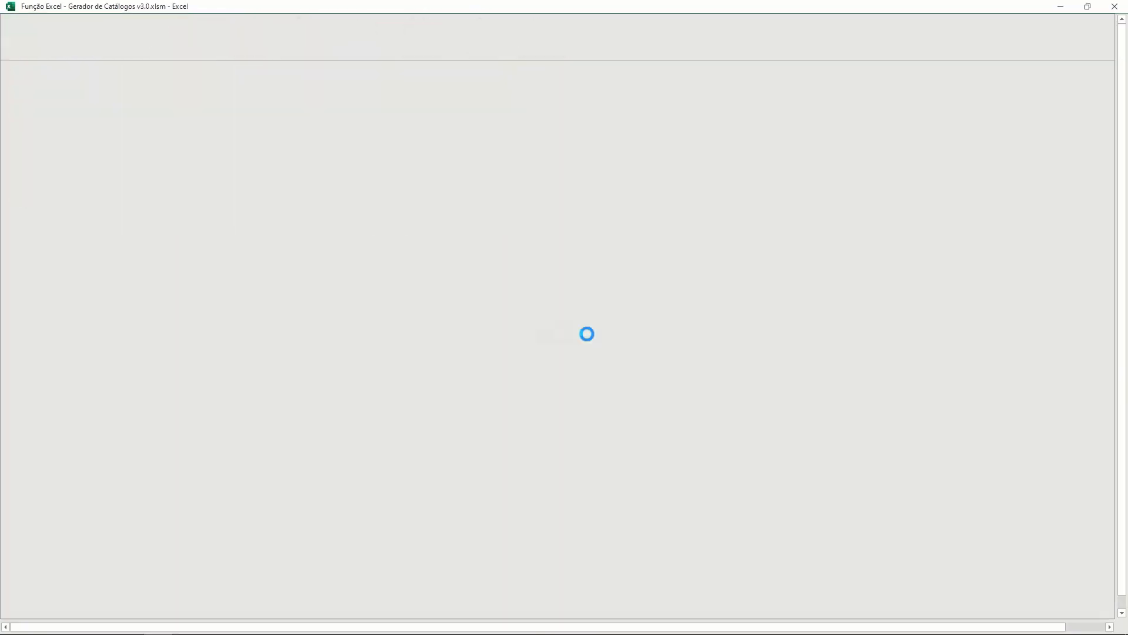